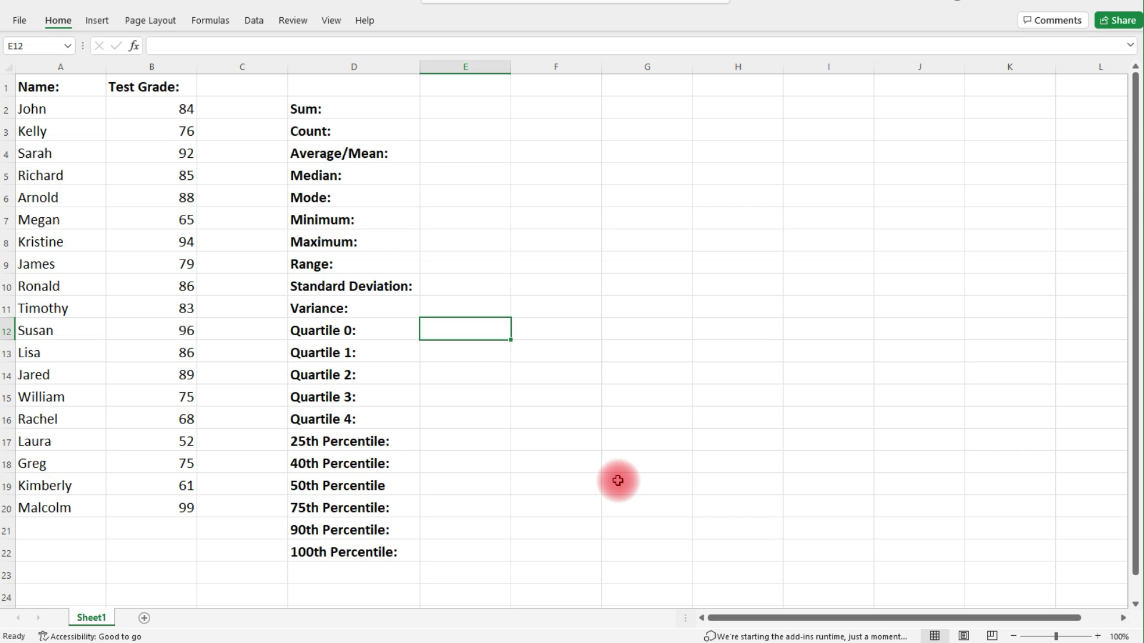
Calculate the sum of the test grades in E2 with a SUM formula over B2:B20.
{"action": "left_click", "coordinate": [445, 113]}
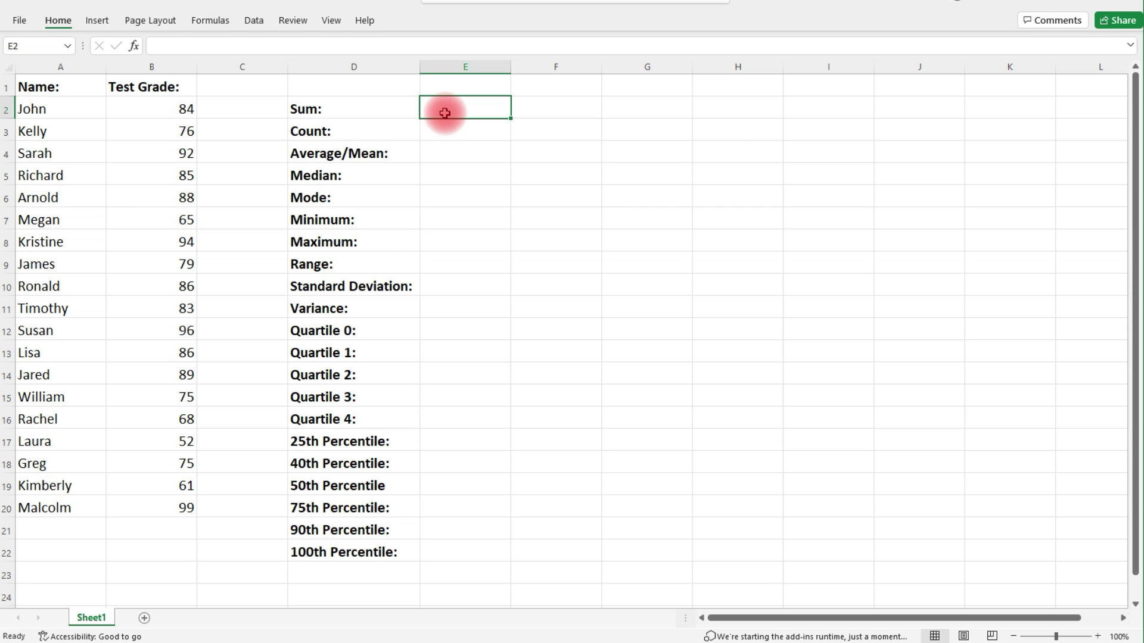
{"action": "type", "text": "="}
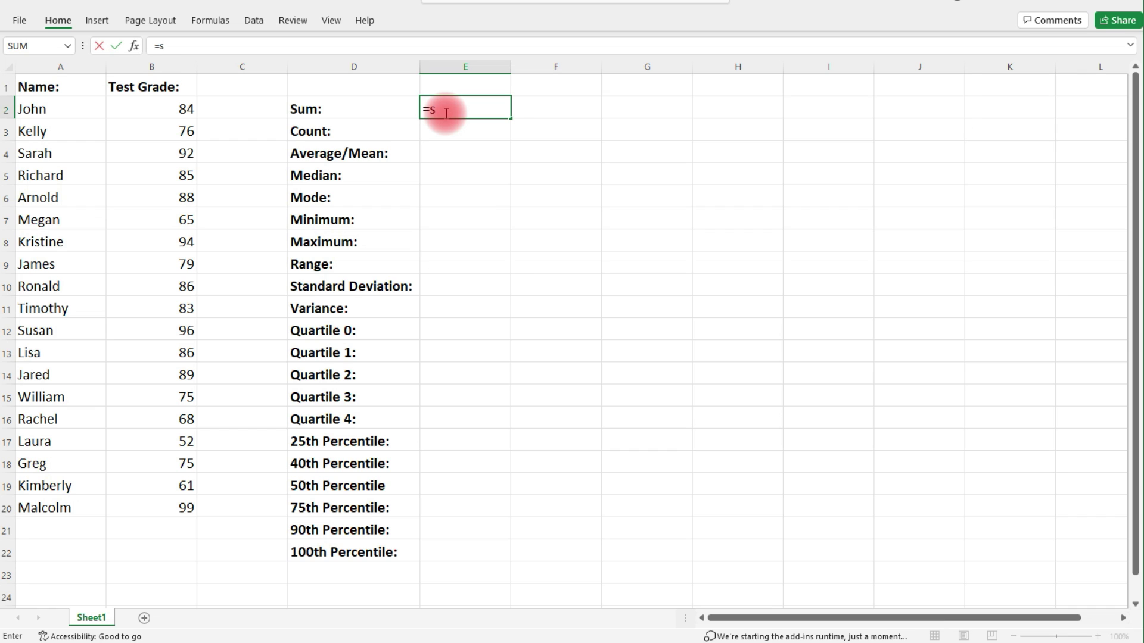
{"action": "type", "text": "sum("}
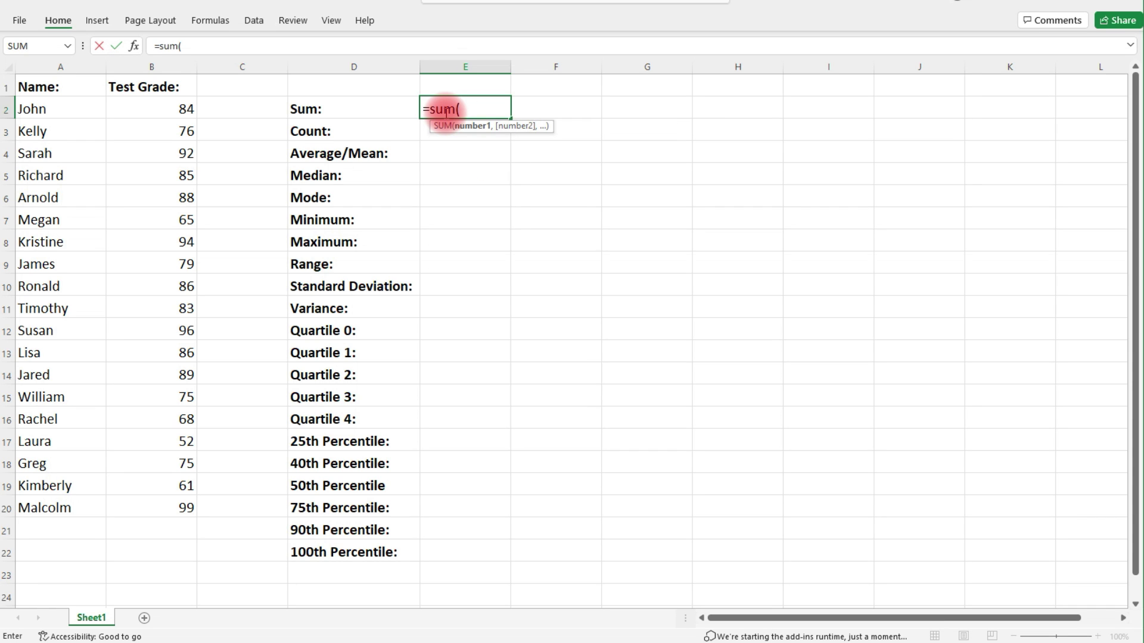
{"action": "left_click_drag", "start_coordinate": [182, 110], "coordinate": [169, 513]}
{"action": "type", "text": ")"}
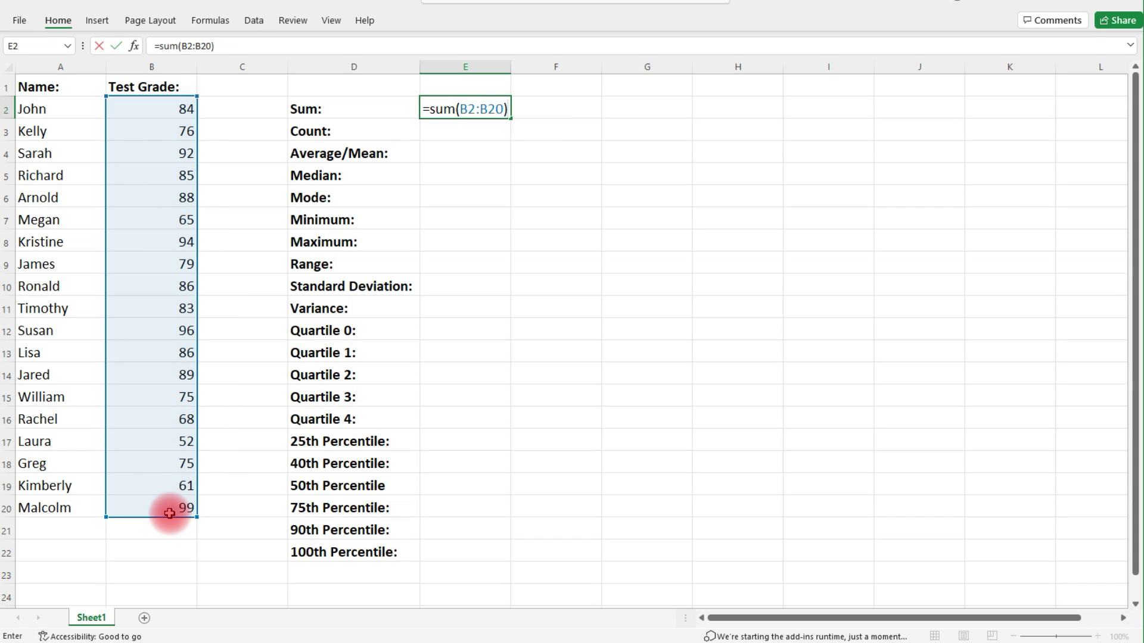
{"action": "key", "text": "Return"}
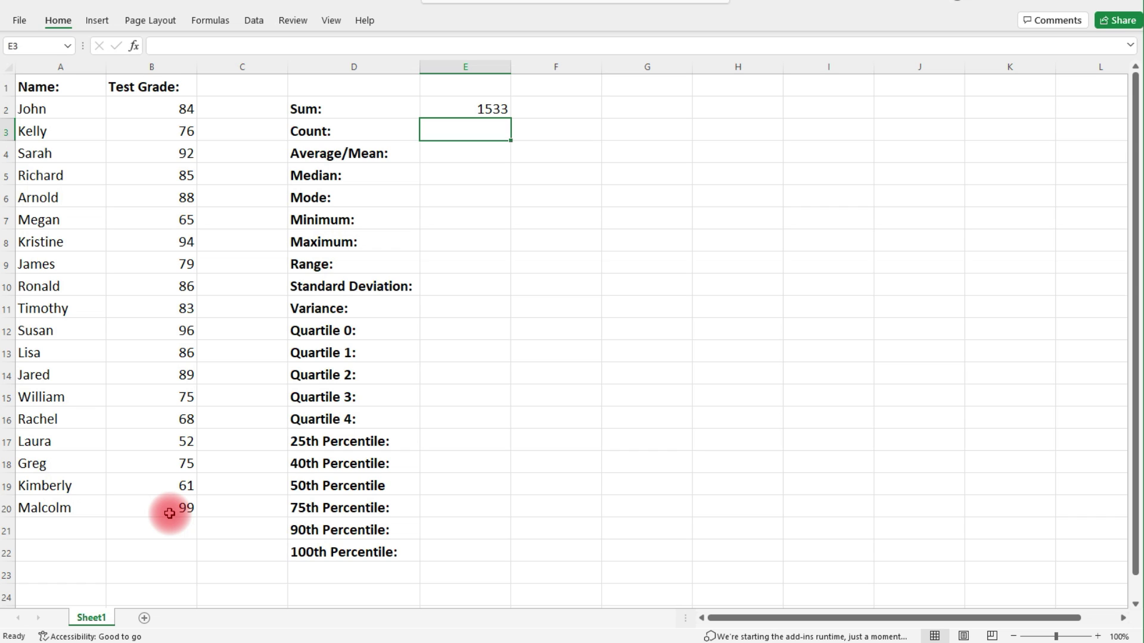
Count the test grades in E3 with a COUNT formula over B2:B20.
{"action": "type", "text": "=co"}
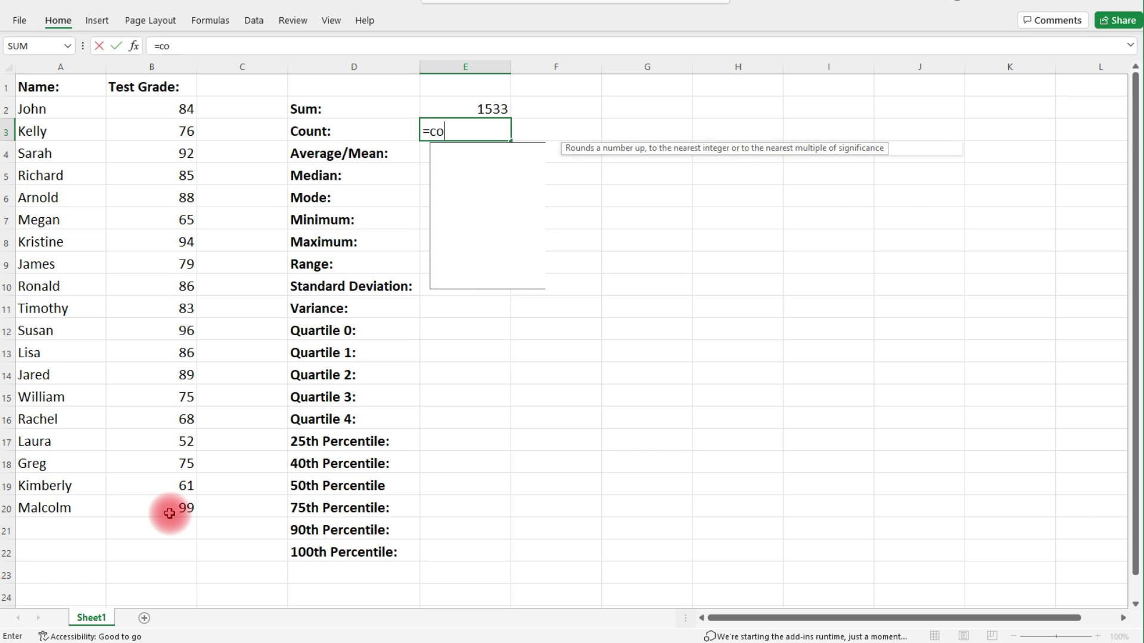
{"action": "type", "text": "unt("}
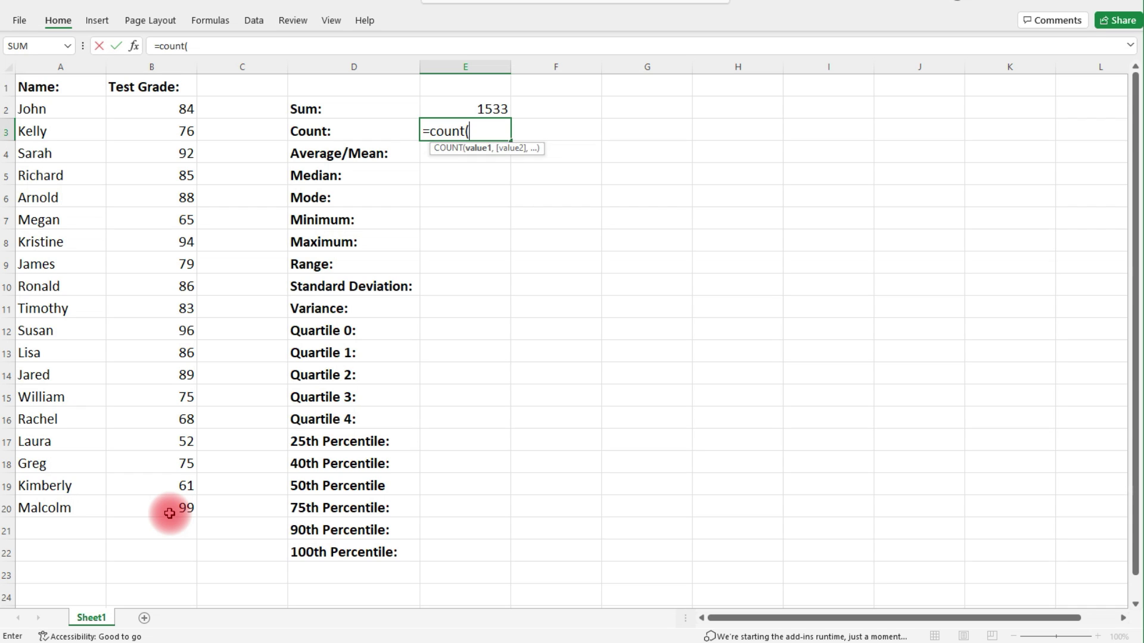
{"action": "left_click_drag", "start_coordinate": [179, 110], "coordinate": [146, 505]}
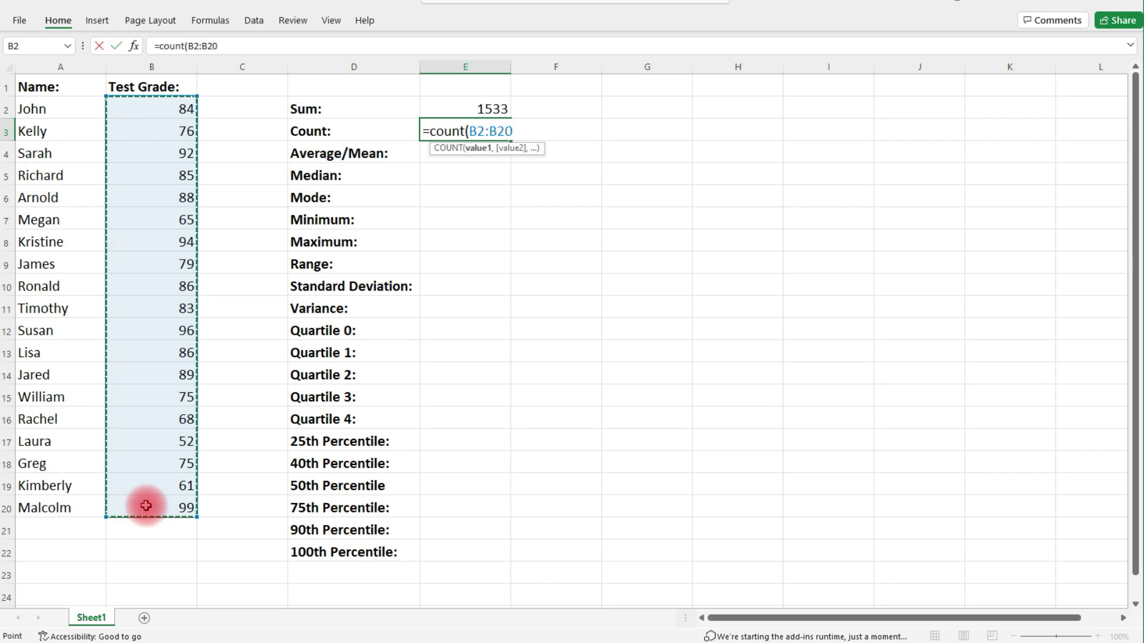
{"action": "type", "text": ")"}
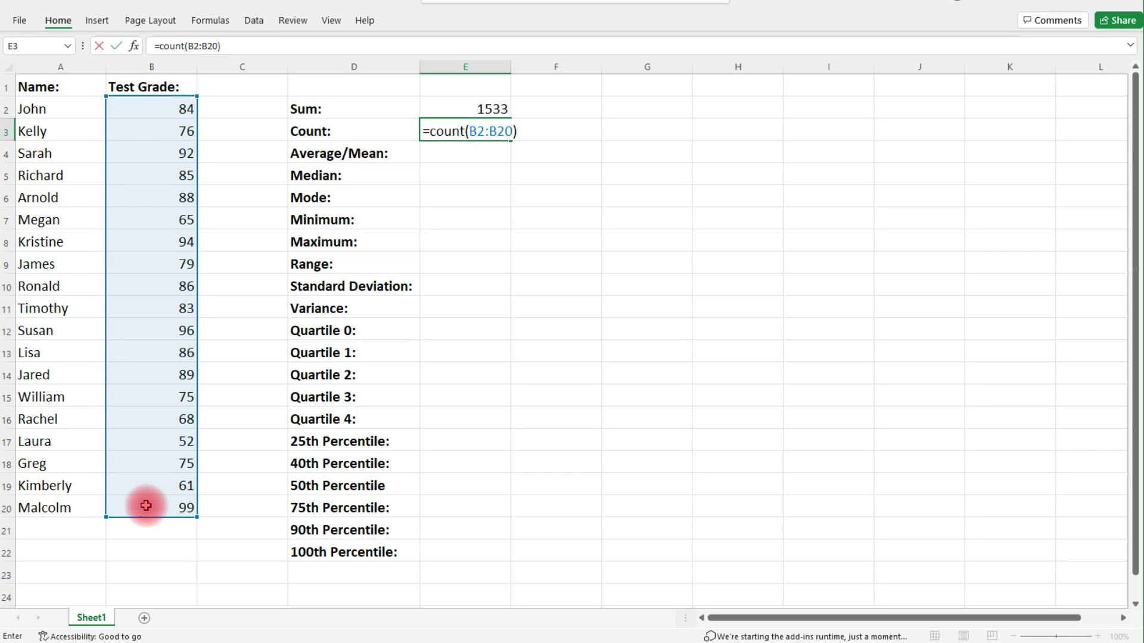
{"action": "key", "text": "Return"}
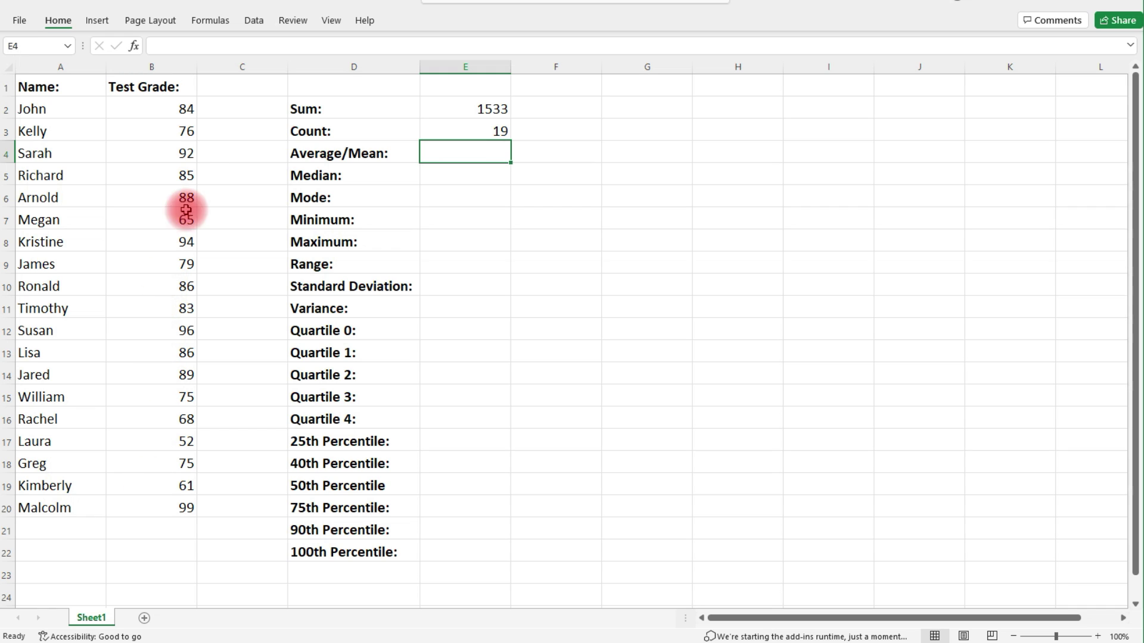
{"action": "left_click_drag", "start_coordinate": [174, 110], "coordinate": [183, 505]}
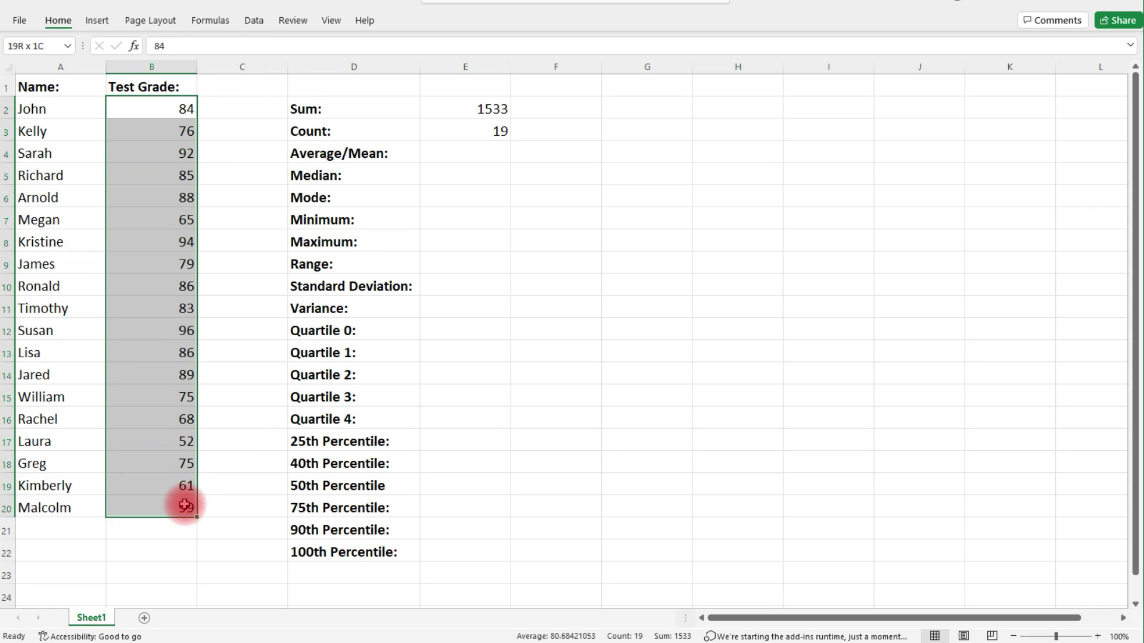
{"action": "left_click", "coordinate": [469, 156]}
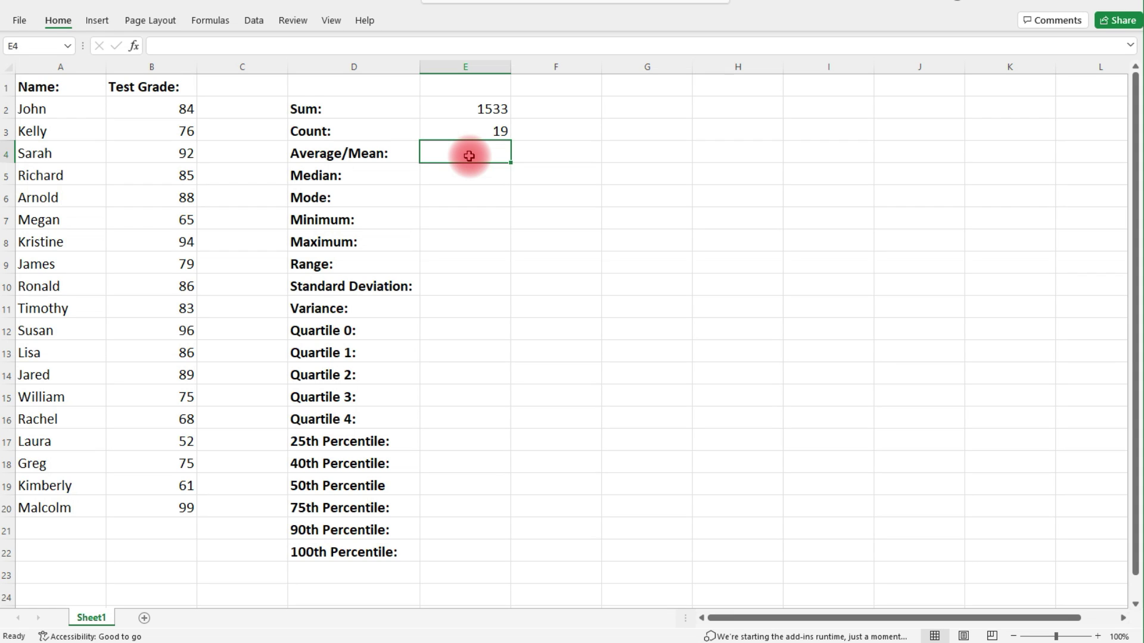
{"action": "left_click", "coordinate": [504, 108]}
{"action": "left_click", "coordinate": [495, 129]}
Compute the mean manually in F4 by dividing the sum by the count with =E2/E3.
{"action": "left_click", "coordinate": [547, 160]}
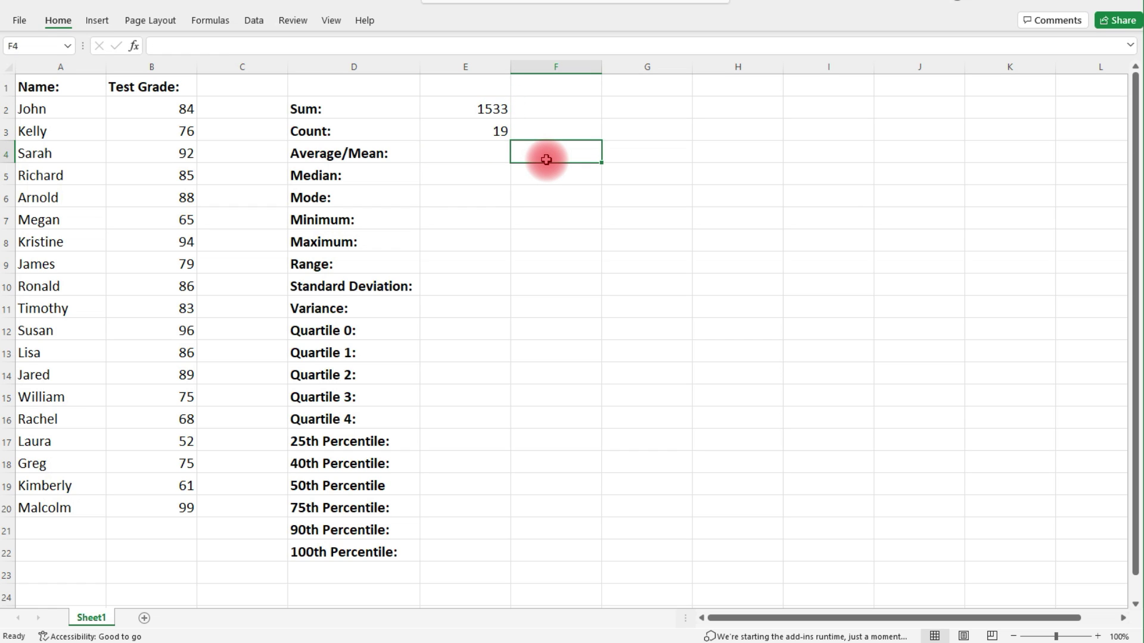
{"action": "type", "text": "="}
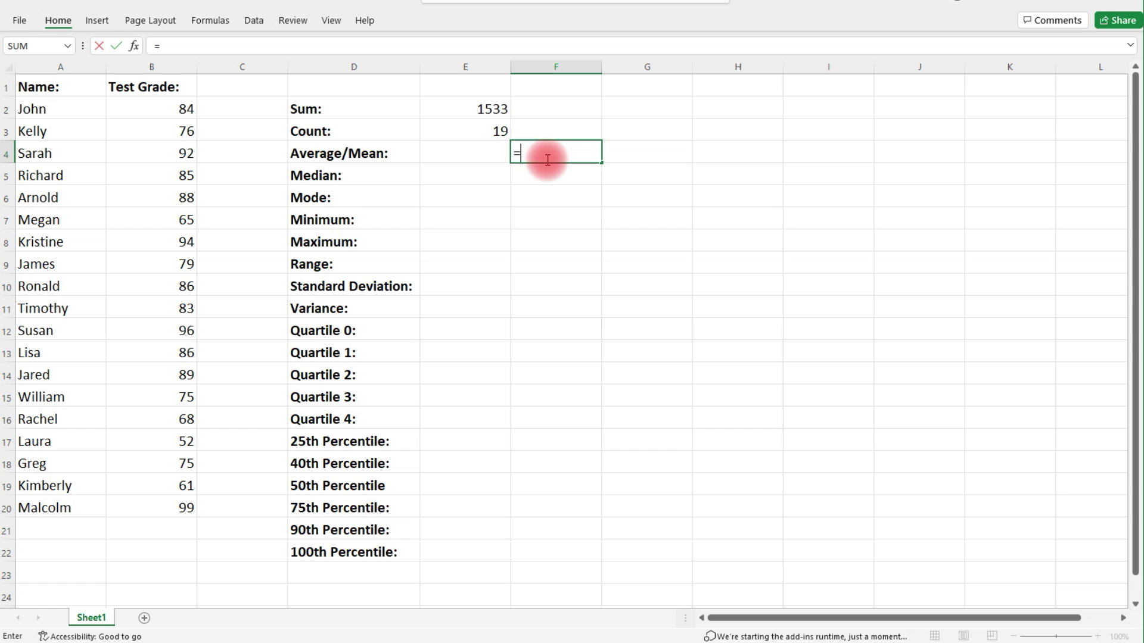
{"action": "left_click", "coordinate": [484, 107]}
{"action": "type", "text": "/"}
{"action": "left_click", "coordinate": [491, 131]}
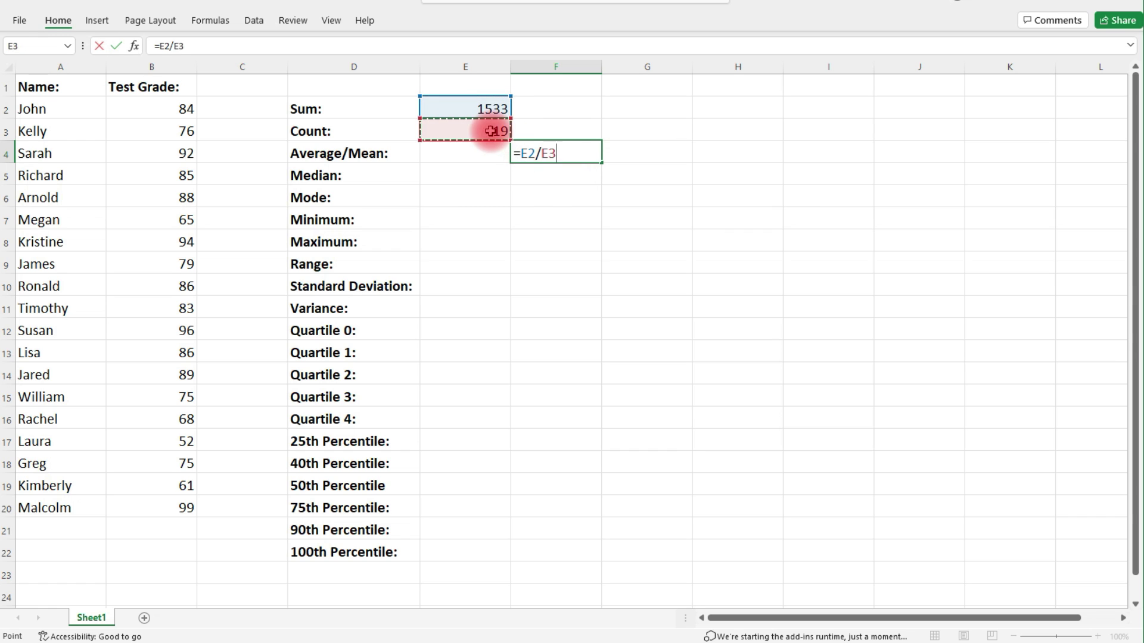
{"action": "key", "text": "Return"}
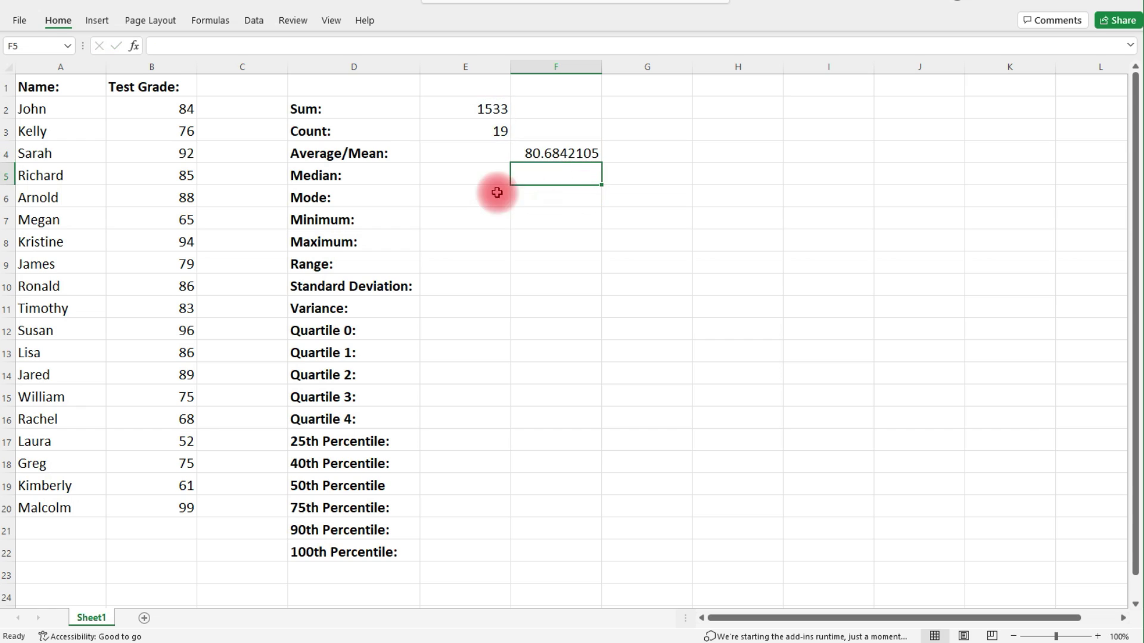
Calculate the average test grade in E4 with an AVERAGE formula over B2:B20.
{"action": "left_click", "coordinate": [438, 151]}
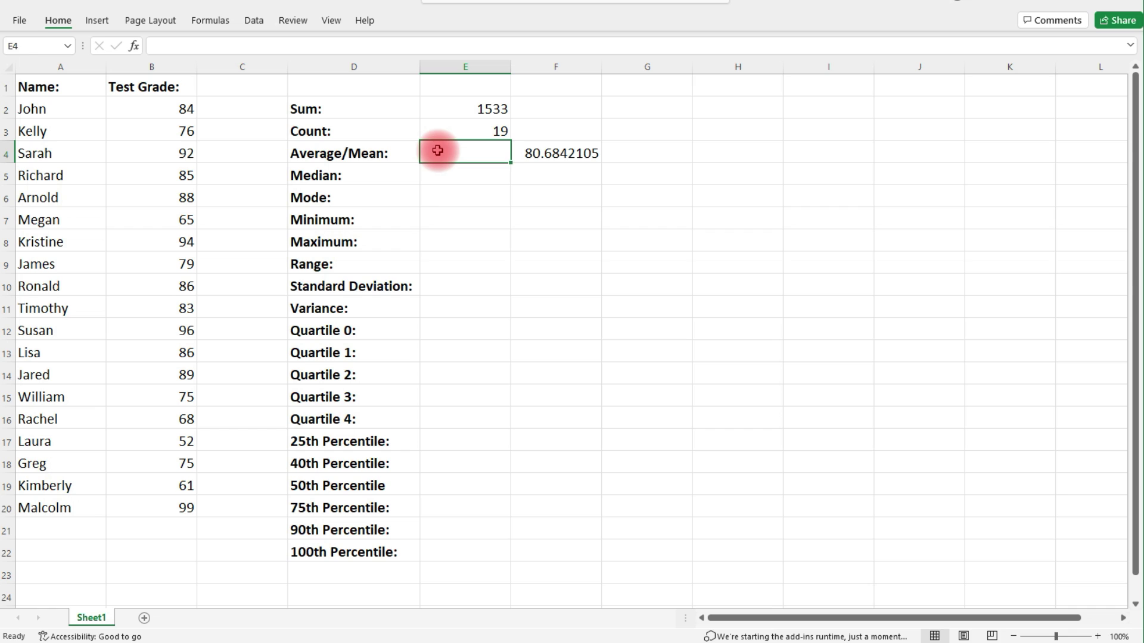
{"action": "type", "text": "=average"}
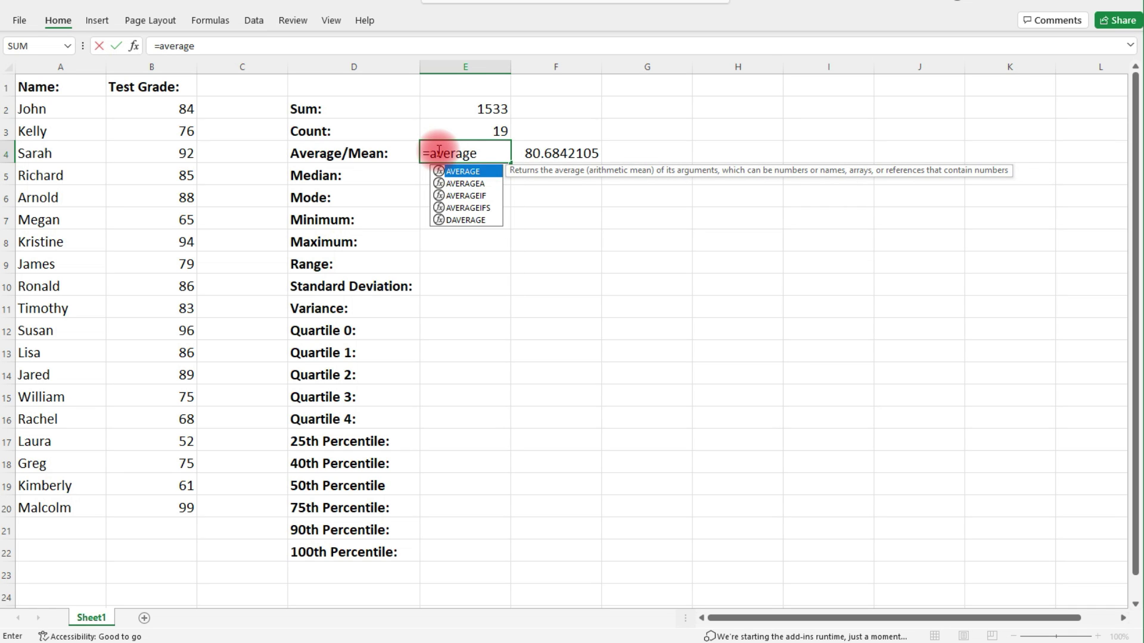
{"action": "type", "text": "("}
{"action": "left_click", "coordinate": [186, 109]}
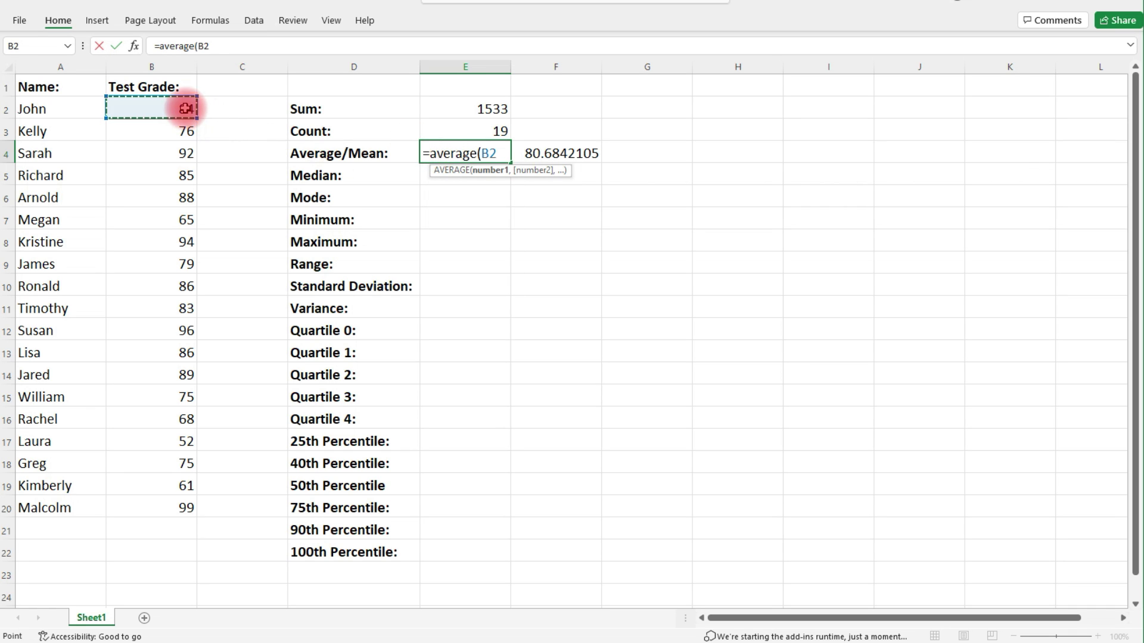
{"action": "left_click_drag", "start_coordinate": [186, 108], "coordinate": [177, 505]}
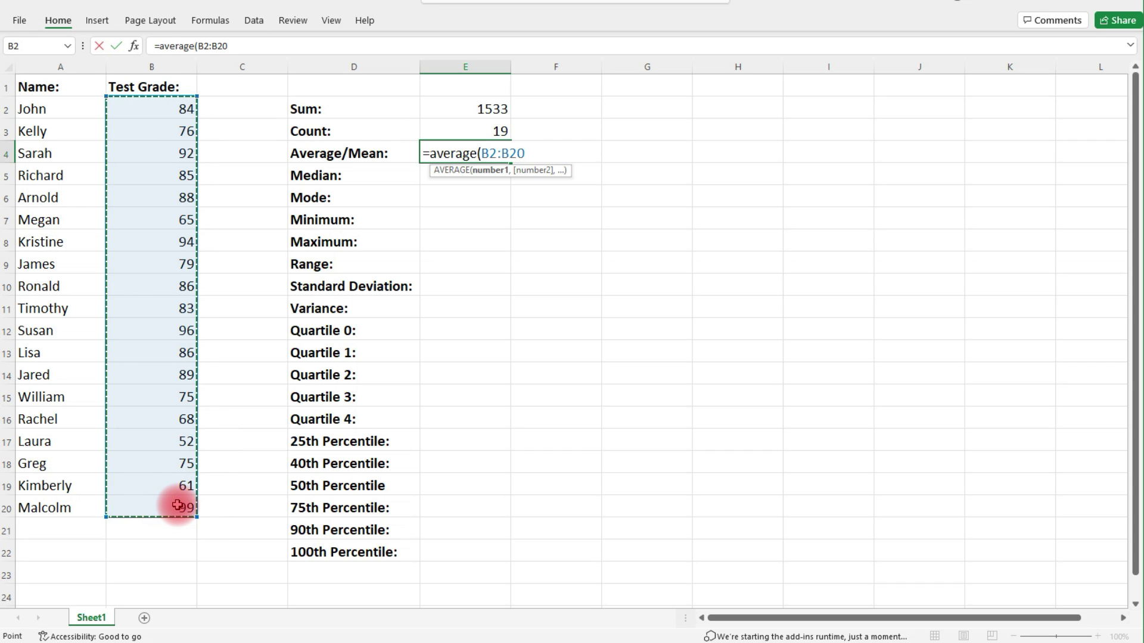
{"action": "type", "text": ")"}
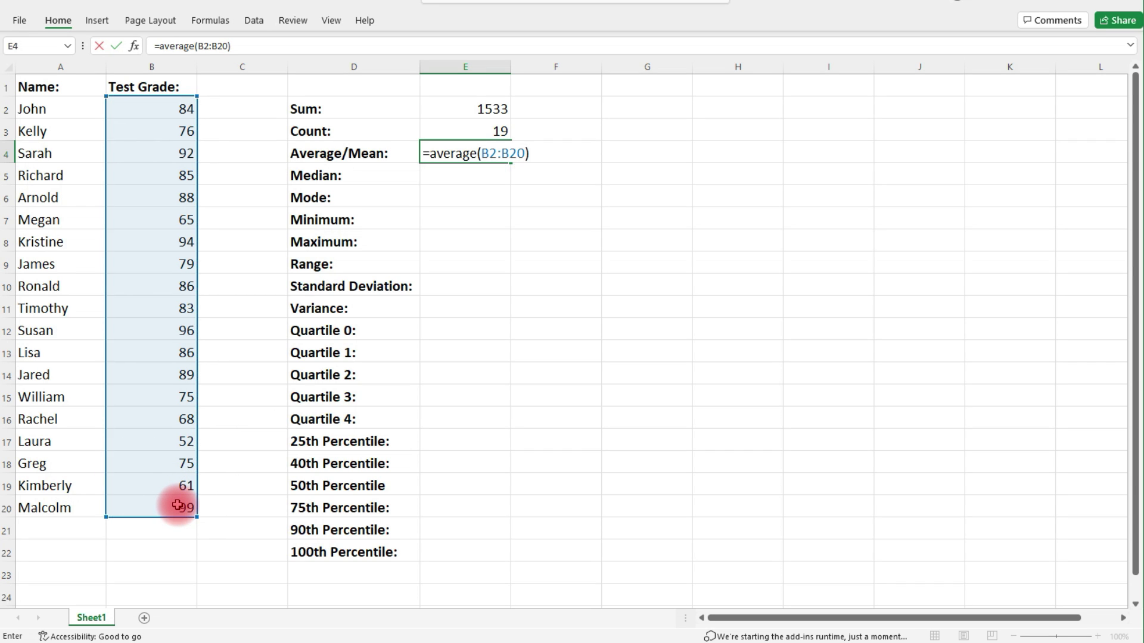
{"action": "key", "text": "Return"}
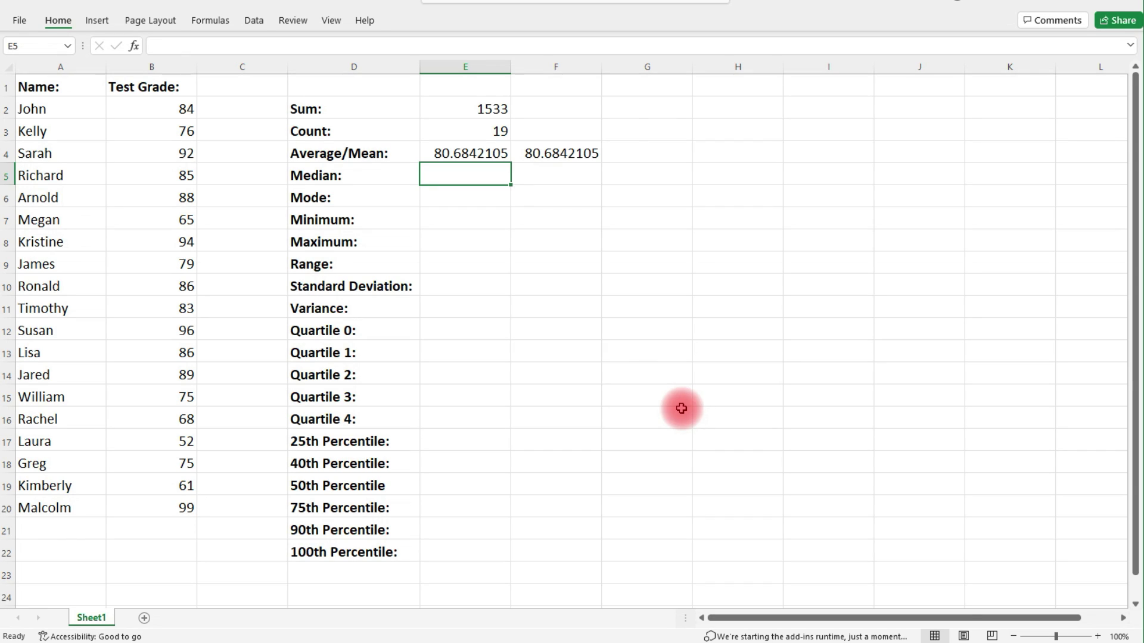
Calculate the median test grade in E5 with a MEDIAN formula over B2:B20.
{"action": "type", "text": "="}
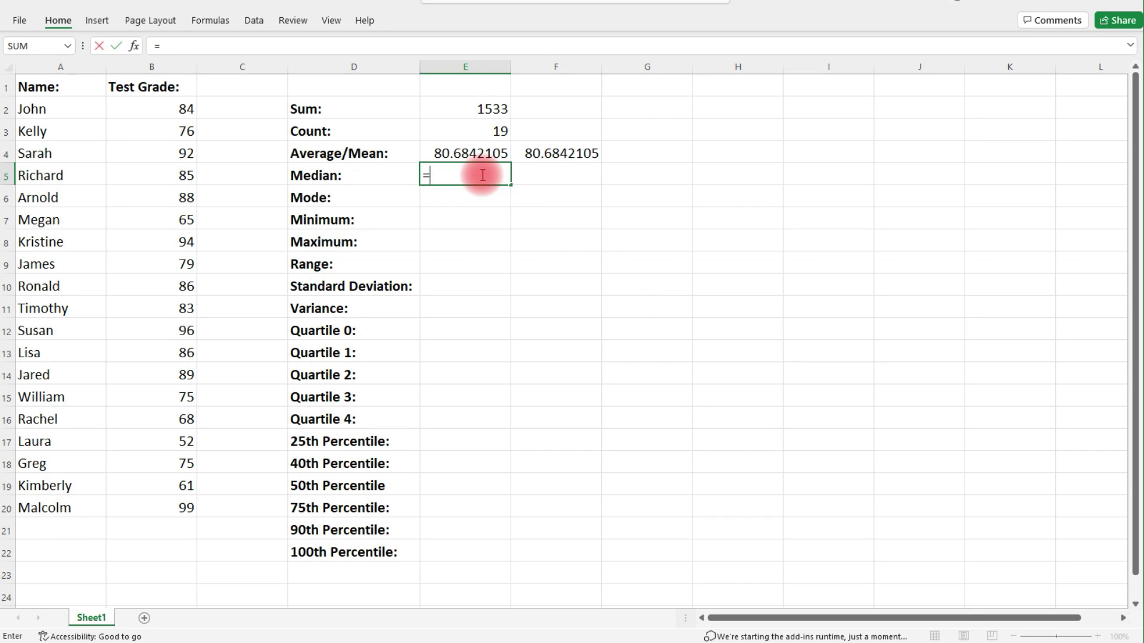
{"action": "type", "text": "media"}
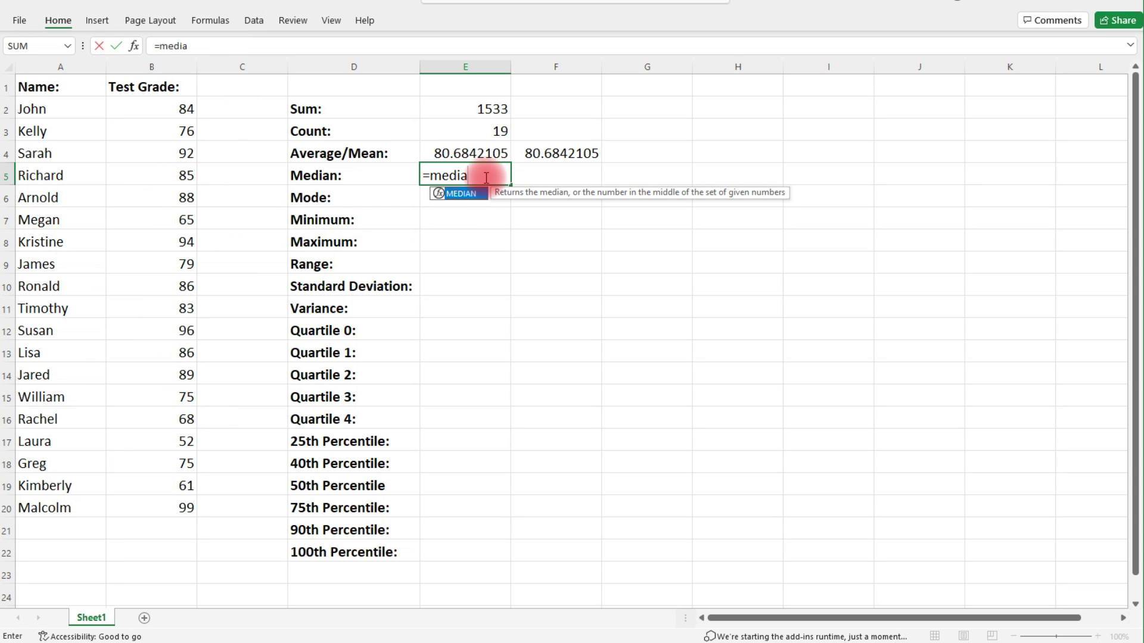
{"action": "type", "text": "n("}
{"action": "left_click_drag", "start_coordinate": [180, 107], "coordinate": [151, 509]}
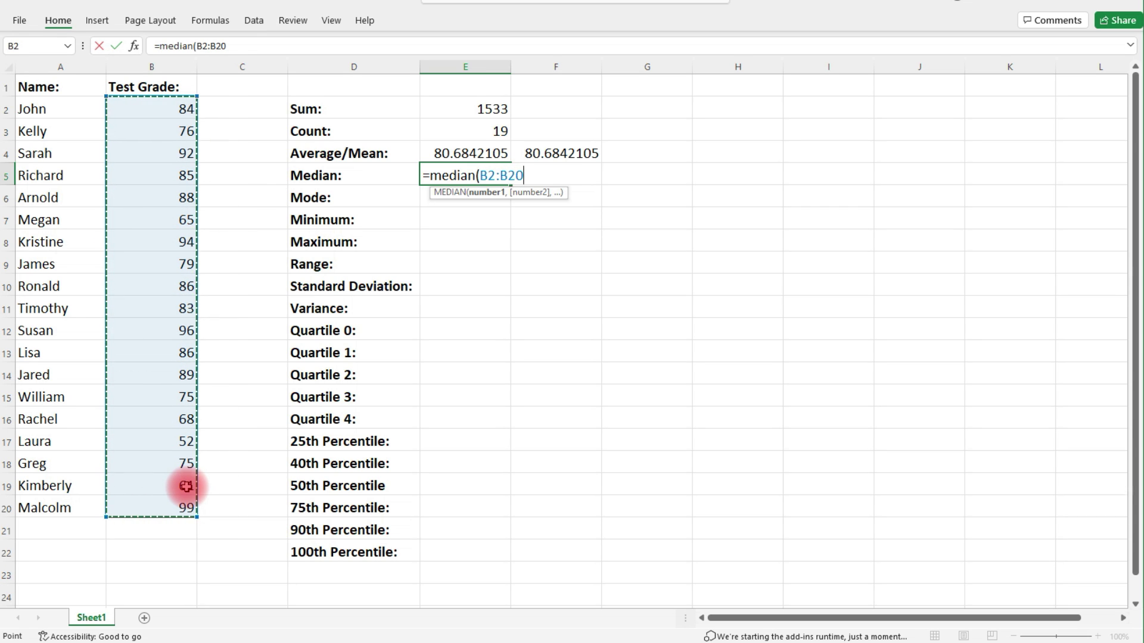
{"action": "type", "text": ")"}
{"action": "key", "text": "ctrl+Return"}
{"action": "key", "text": "Return"}
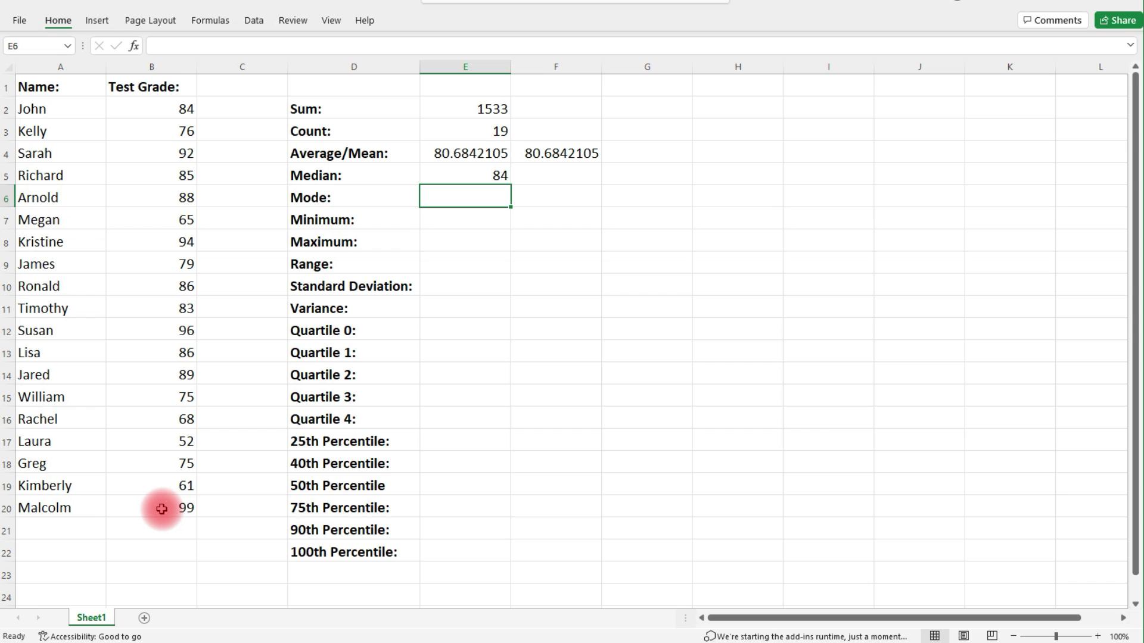
Calculate the most frequent test grade in E6 with a MODE formula over B2:B20.
{"action": "left_click", "coordinate": [184, 287]}
{"action": "left_click", "coordinate": [174, 353]}
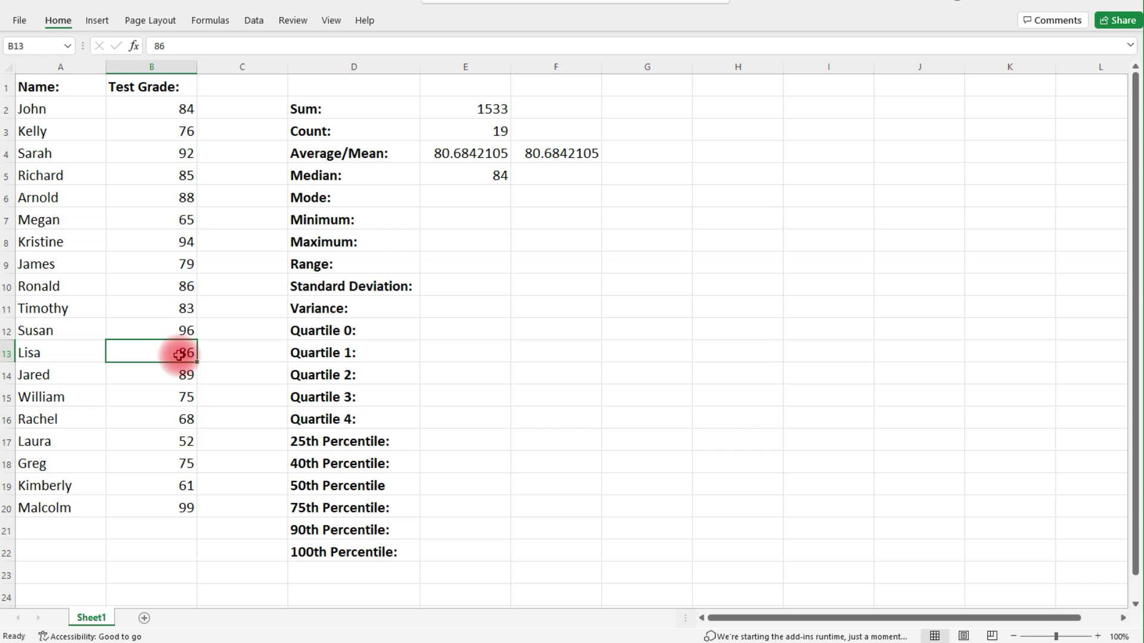
{"action": "left_click", "coordinate": [485, 198]}
{"action": "type", "text": "=mode"}
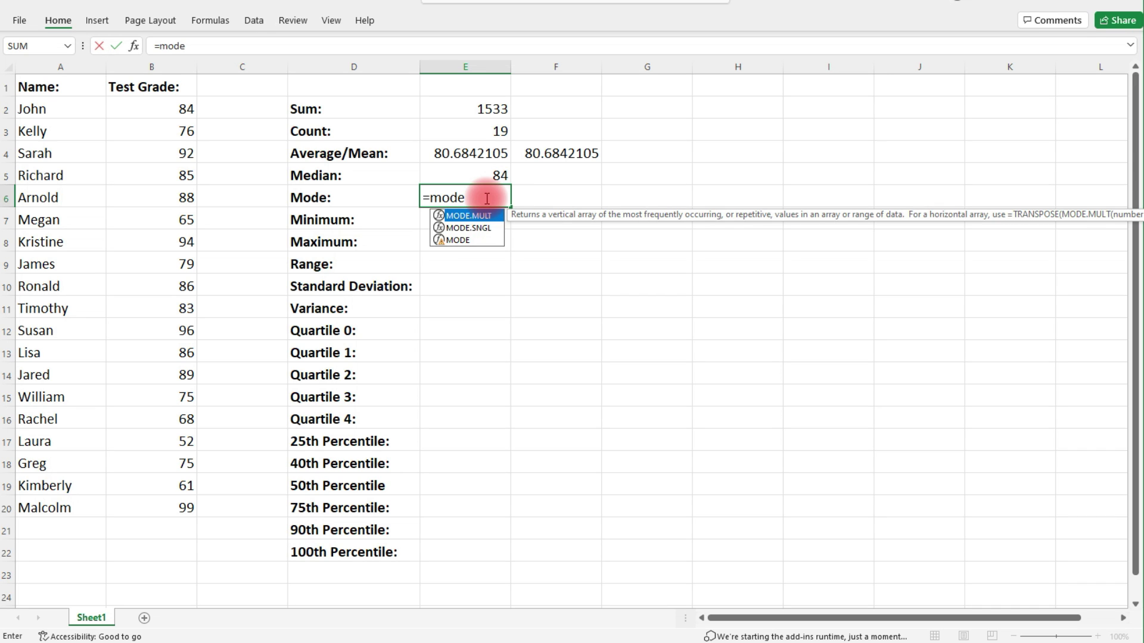
{"action": "type", "text": "("}
{"action": "left_click_drag", "start_coordinate": [143, 113], "coordinate": [148, 506]}
{"action": "key", "text": "Return"}
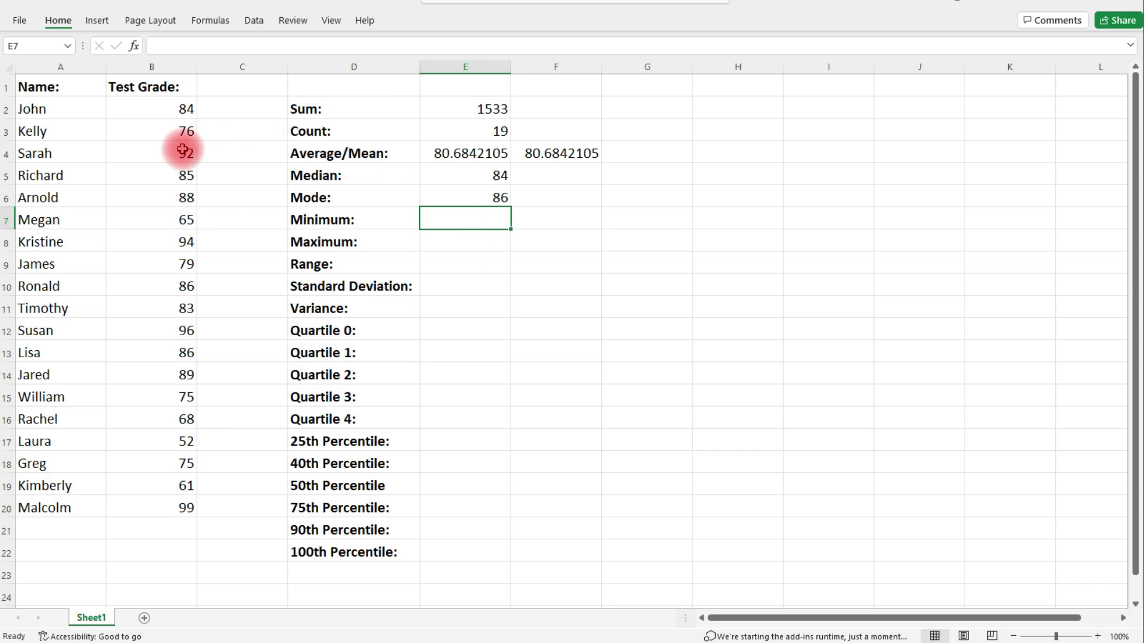
Find the lowest test grade in E7 with a MIN formula over B2:B20.
{"action": "left_click", "coordinate": [170, 446]}
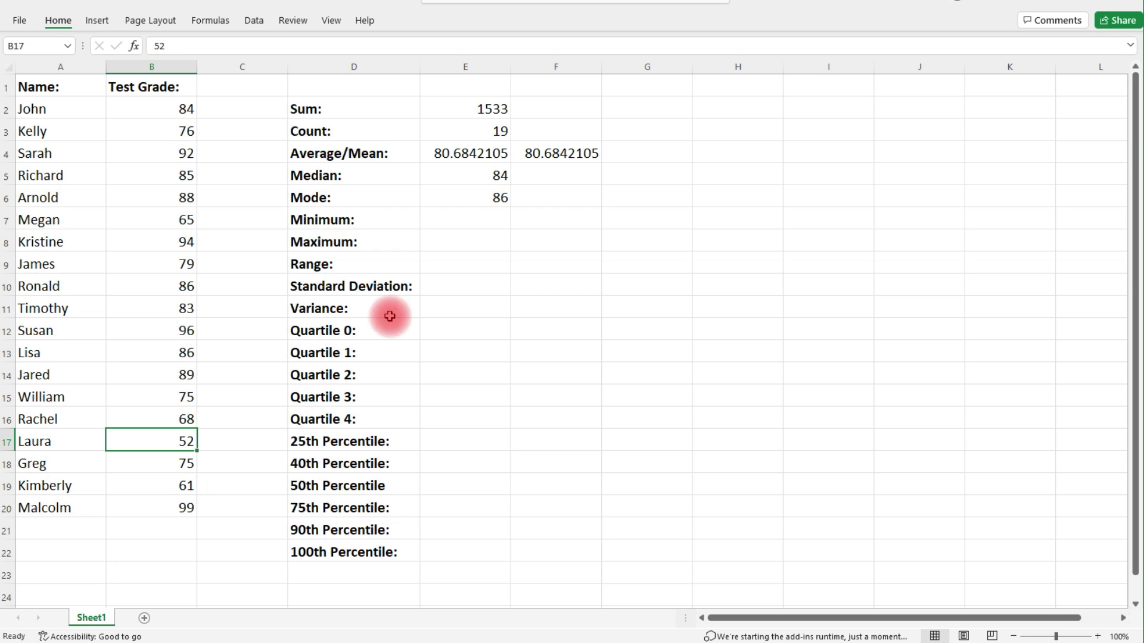
{"action": "left_click", "coordinate": [486, 221]}
{"action": "type", "text": "=mini"}
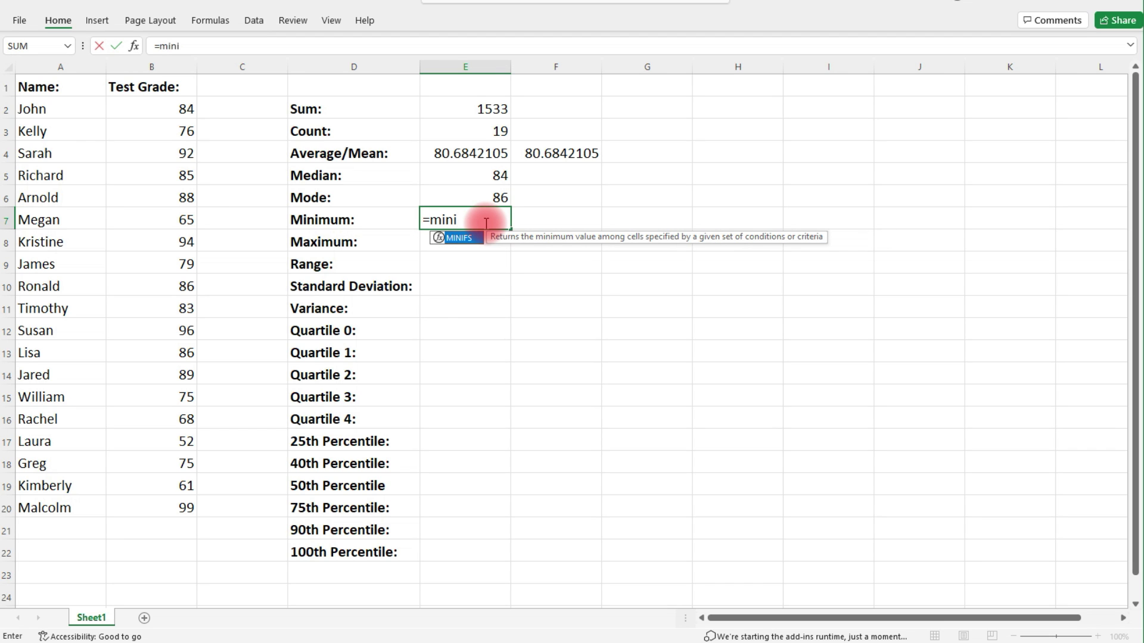
{"action": "key", "text": "BackSpace"}
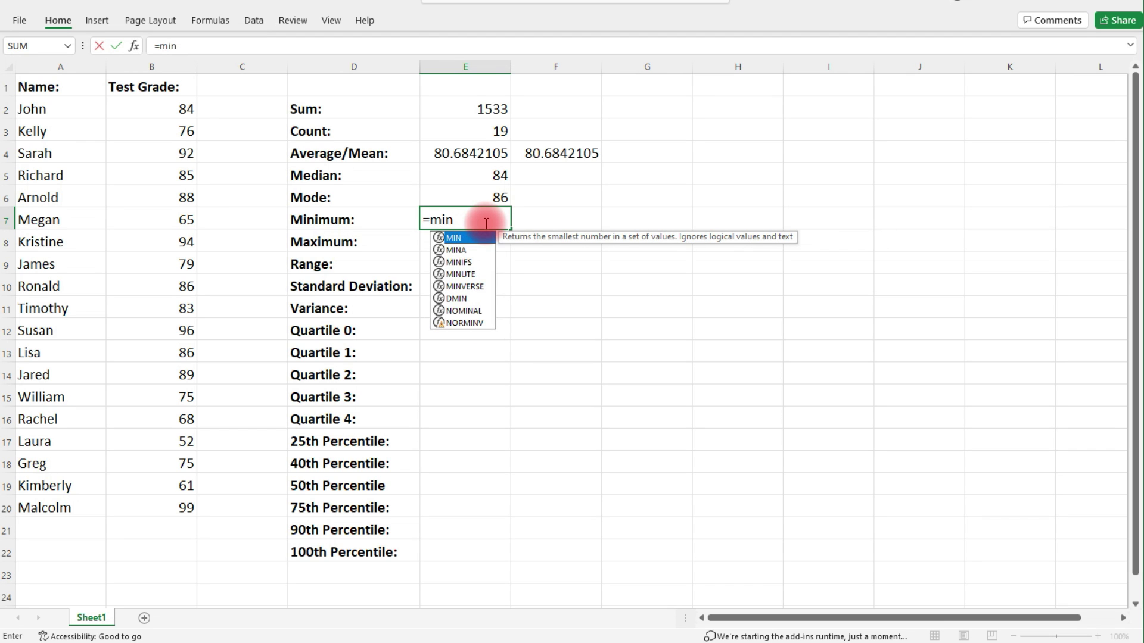
{"action": "type", "text": "("}
{"action": "left_click_drag", "start_coordinate": [179, 109], "coordinate": [173, 504]}
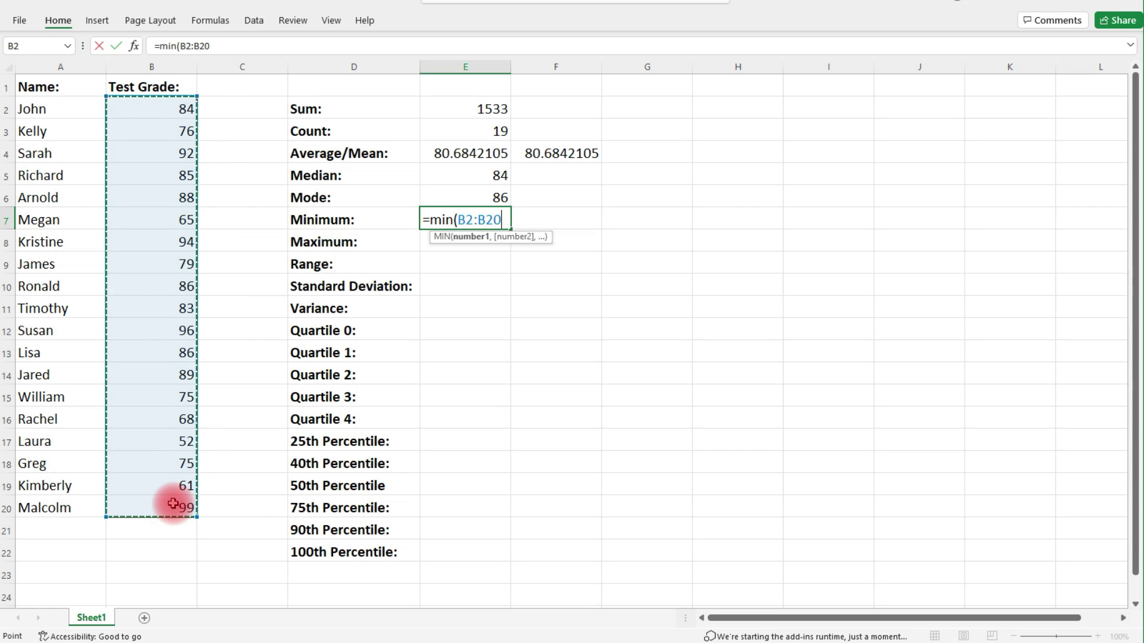
{"action": "key", "text": "Return"}
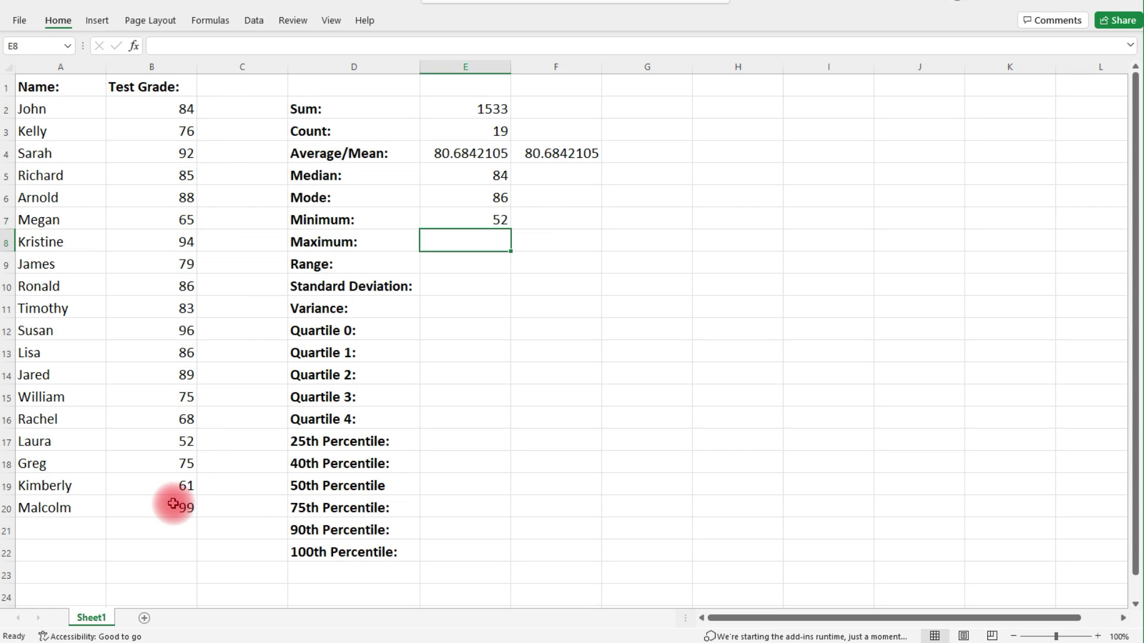
Find the highest test grade in E8 with a MAX formula over B2:B20.
{"action": "type", "text": "=max"}
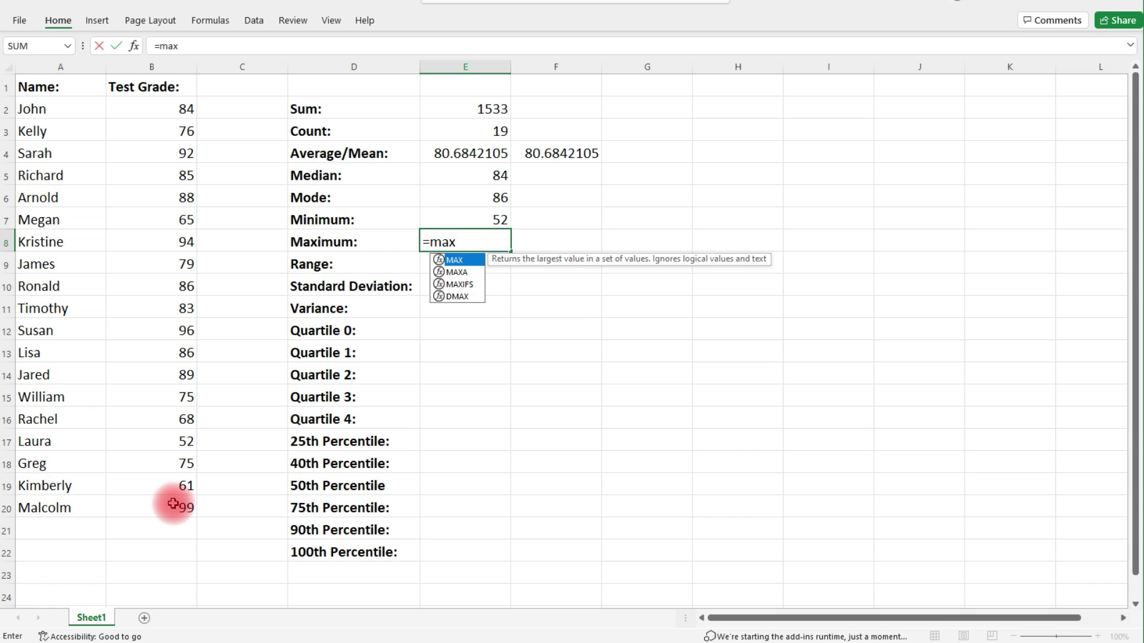
{"action": "type", "text": "("}
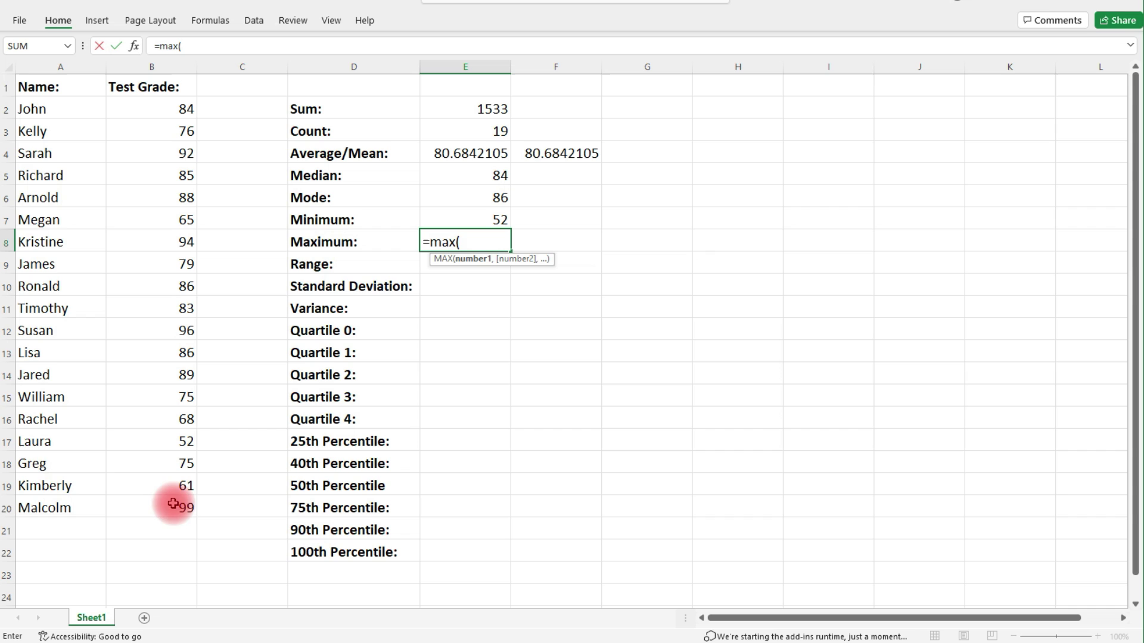
{"action": "left_click_drag", "start_coordinate": [171, 113], "coordinate": [178, 505]}
{"action": "type", "text": ")"}
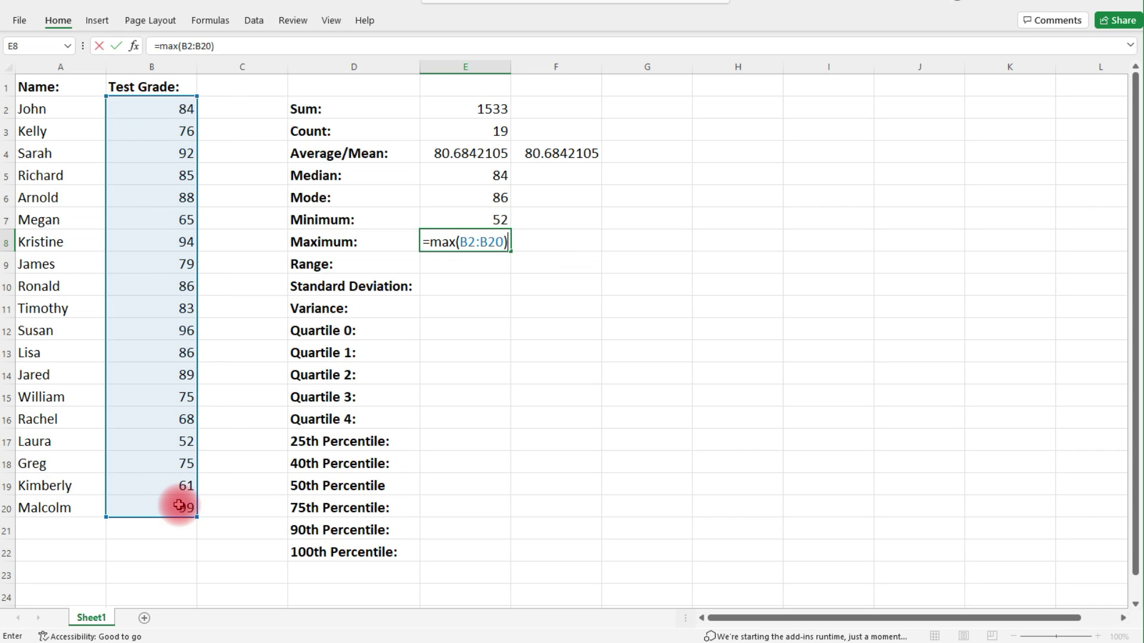
{"action": "key", "text": "Return"}
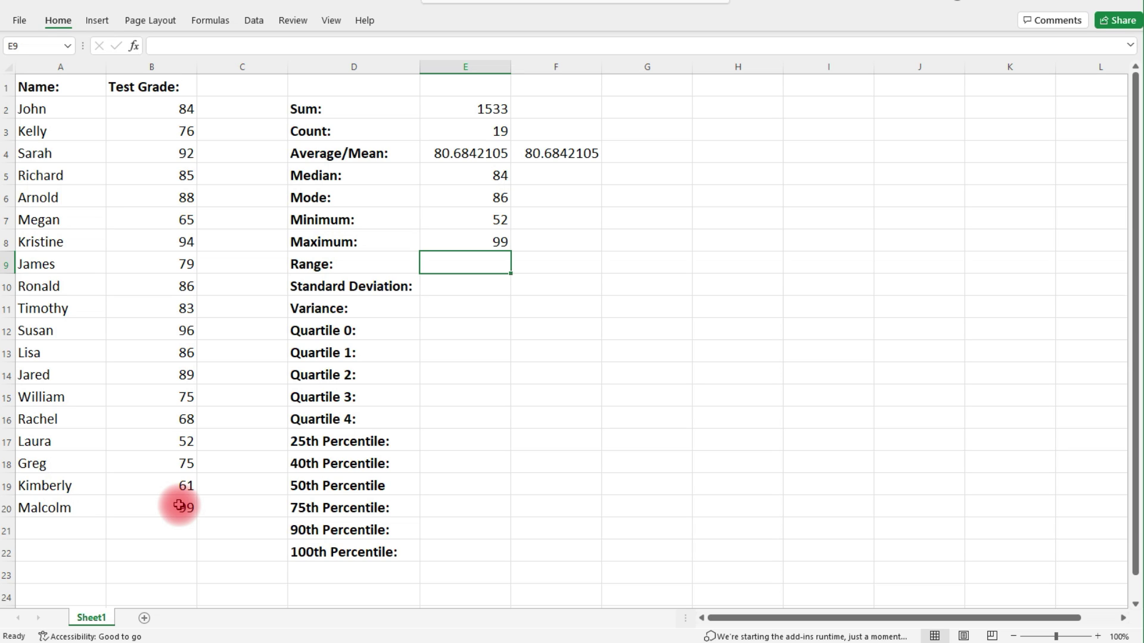
Calculate the range of test grades in E9 by subtracting the minimum in E7 from the maximum in E8.
{"action": "type", "text": "="}
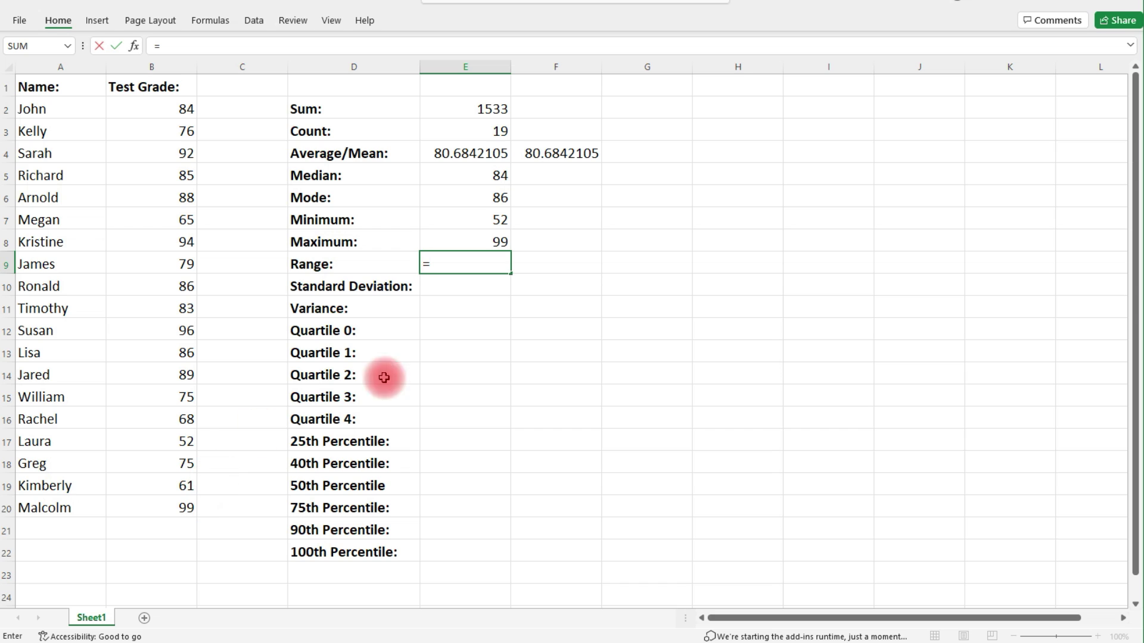
{"action": "left_click", "coordinate": [482, 241]}
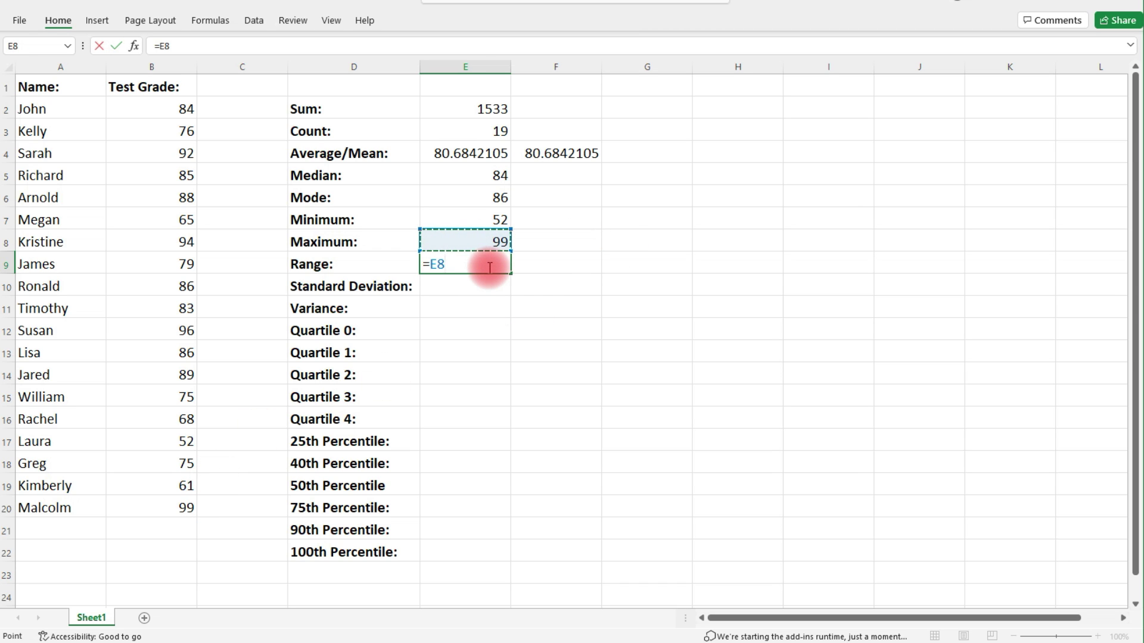
{"action": "type", "text": "-"}
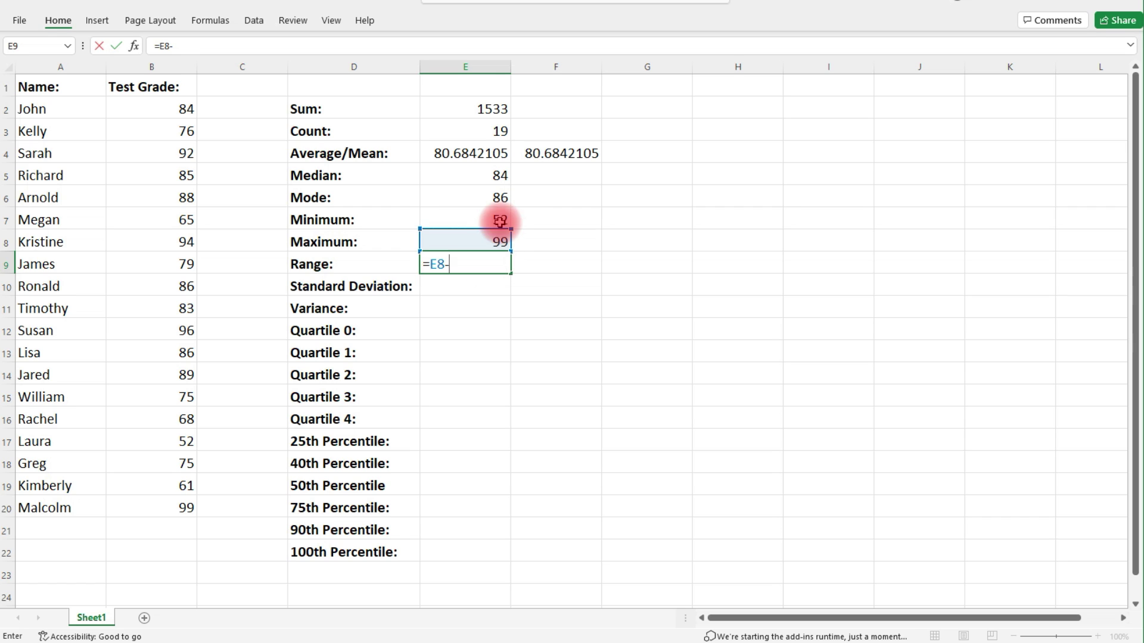
{"action": "left_click", "coordinate": [490, 221]}
{"action": "key", "text": "Return"}
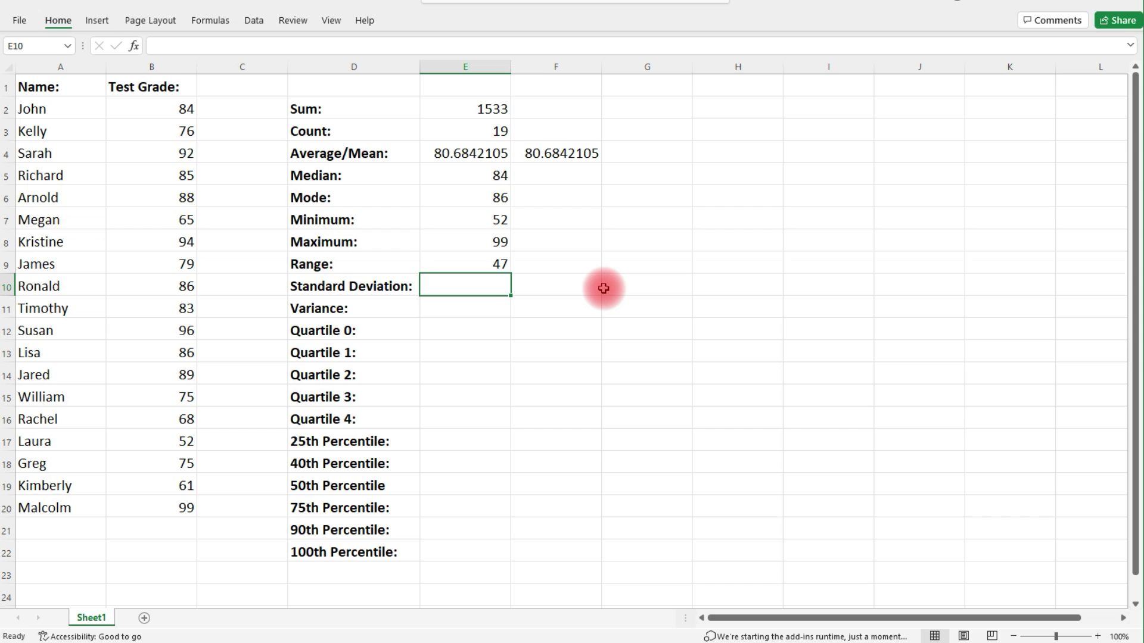
Calculate the sample standard deviation of the test grades in E10 with a STDEV.S formula over B2:B20.
{"action": "type", "text": "="}
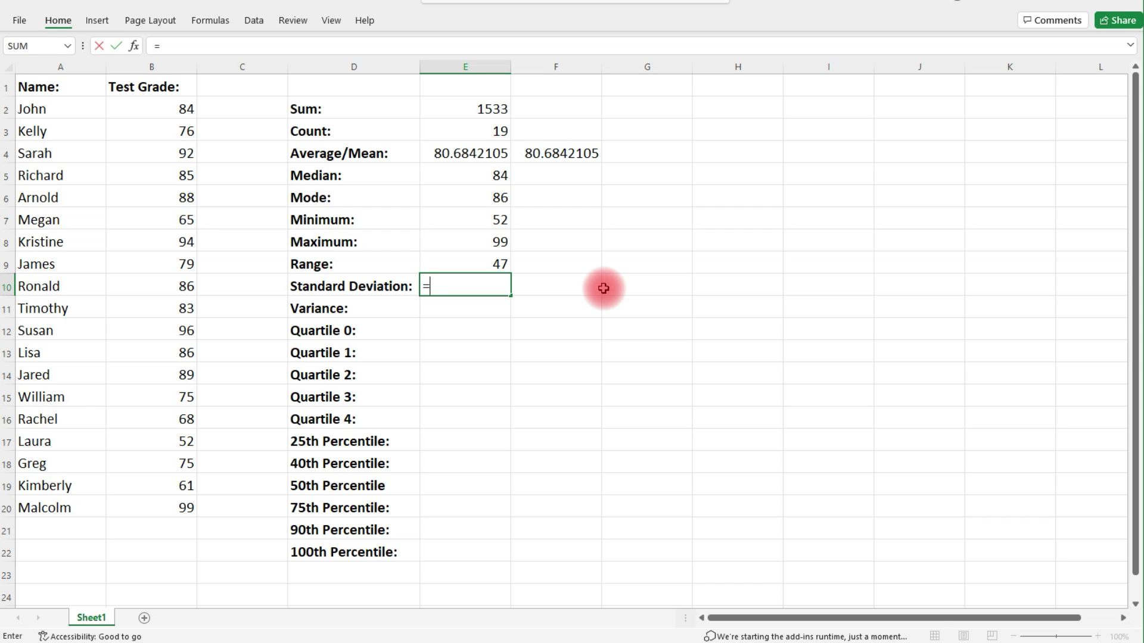
{"action": "type", "text": "stdev"}
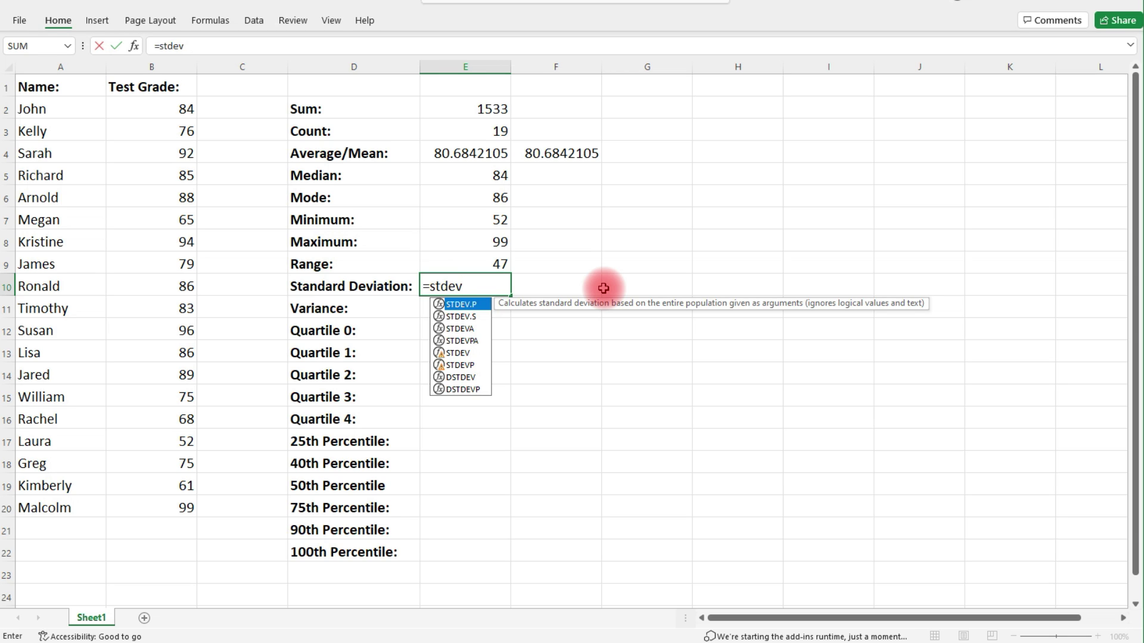
{"action": "type", "text": ".s("}
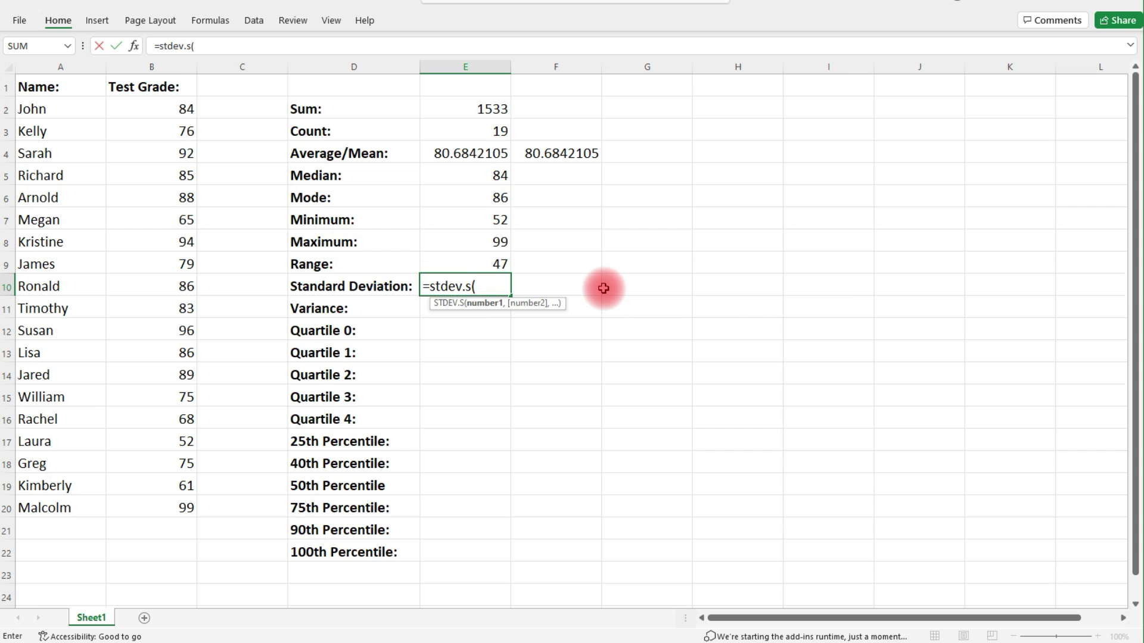
{"action": "left_click_drag", "start_coordinate": [186, 109], "coordinate": [138, 502]}
{"action": "type", "text": ")"}
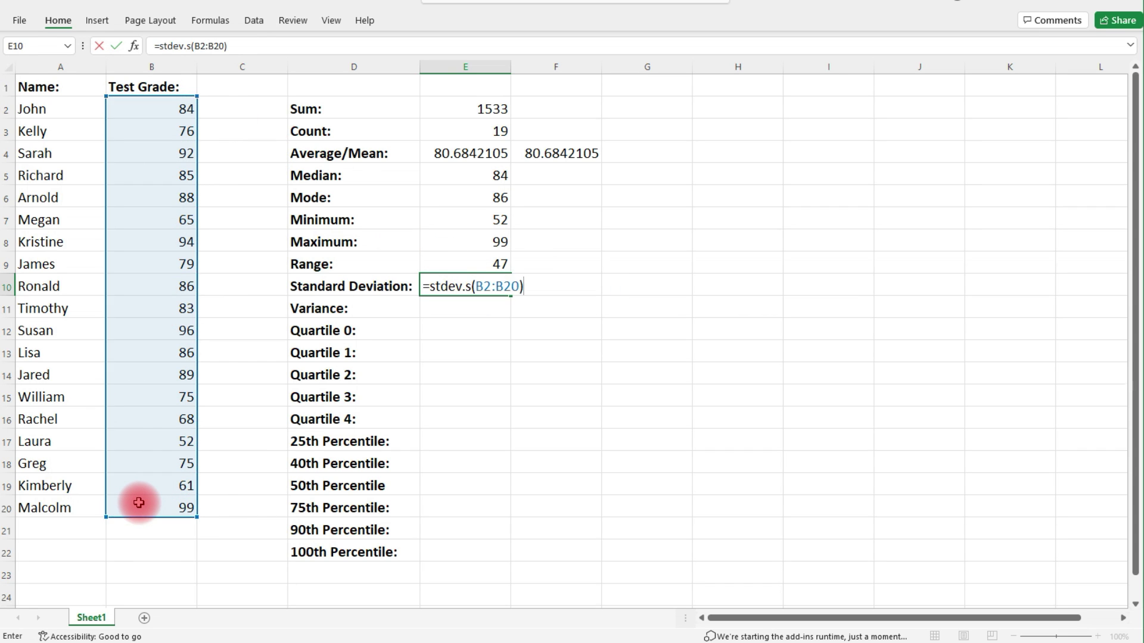
{"action": "key", "text": "Return"}
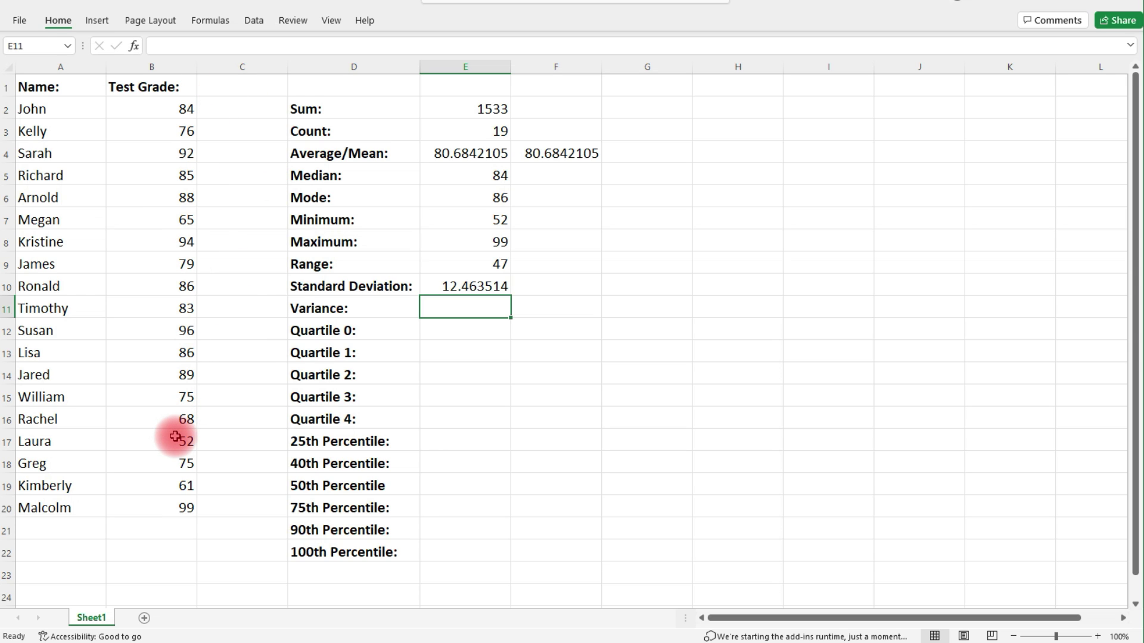
Calculate the sample variance of the test grades in E11 with a VAR.S formula over B2:B20.
{"action": "type", "text": "="}
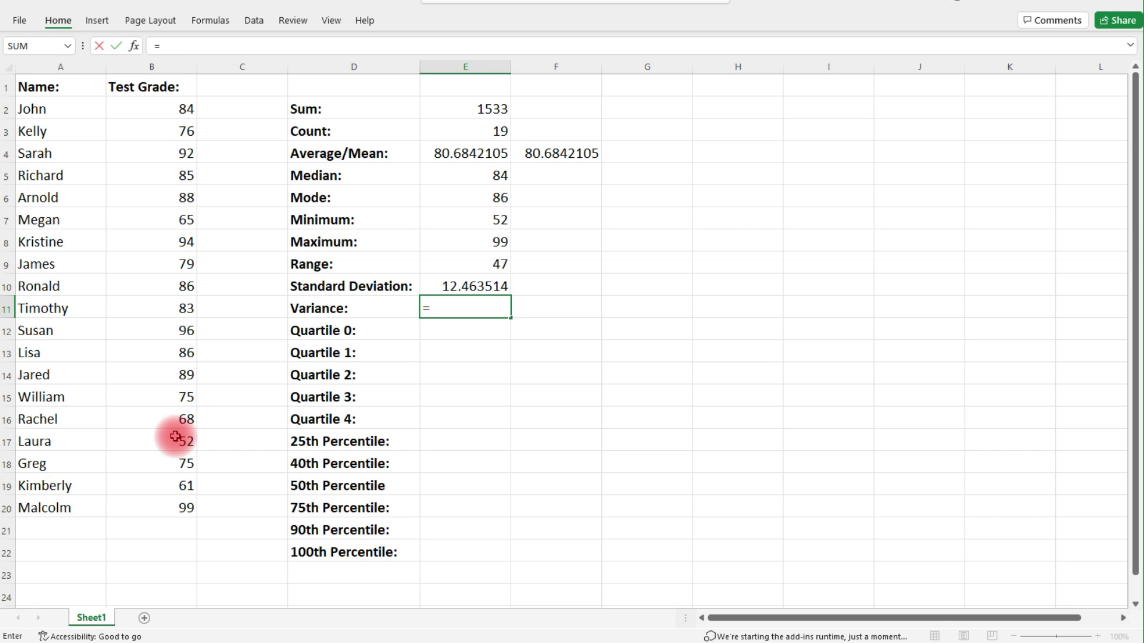
{"action": "type", "text": "var"}
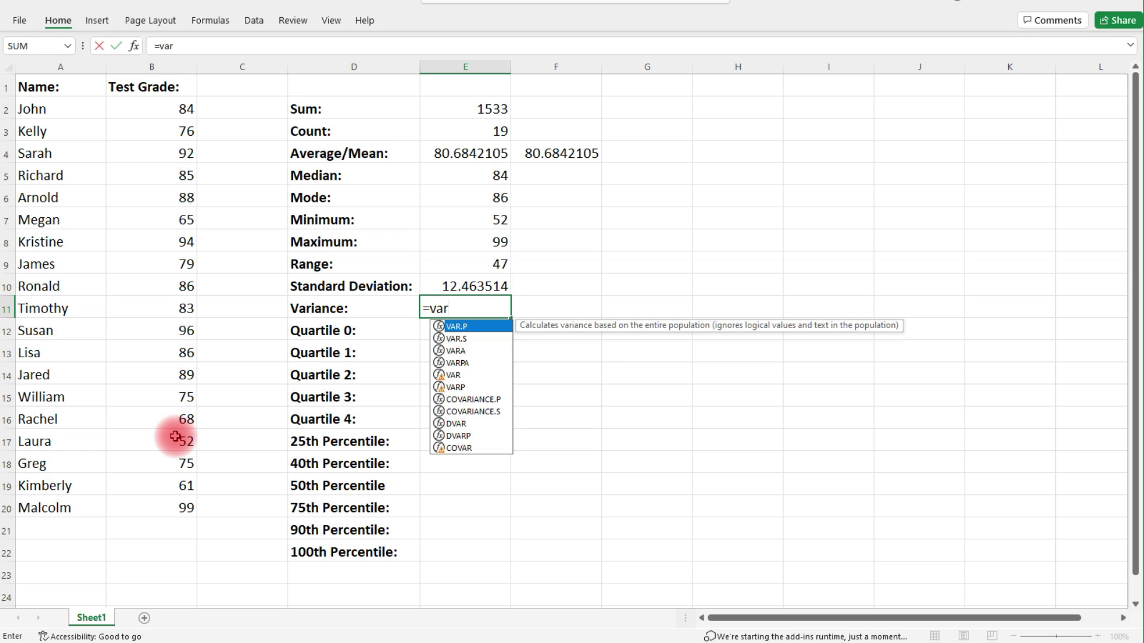
{"action": "type", "text": ".s"}
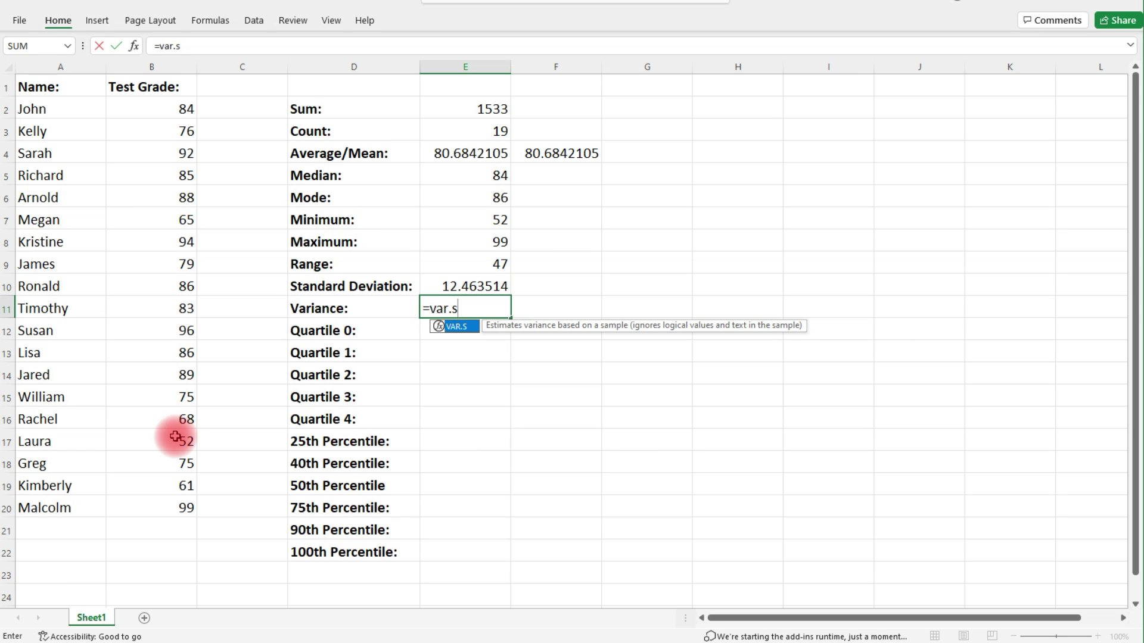
{"action": "type", "text": "("}
{"action": "left_click_drag", "start_coordinate": [159, 106], "coordinate": [161, 506]}
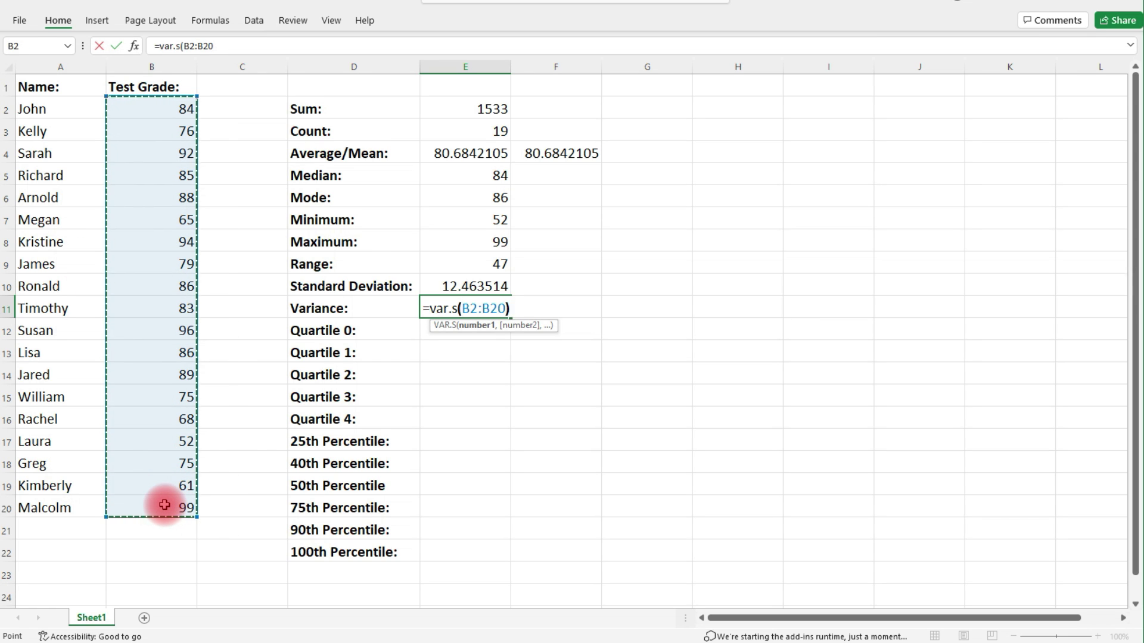
{"action": "key", "text": "Return"}
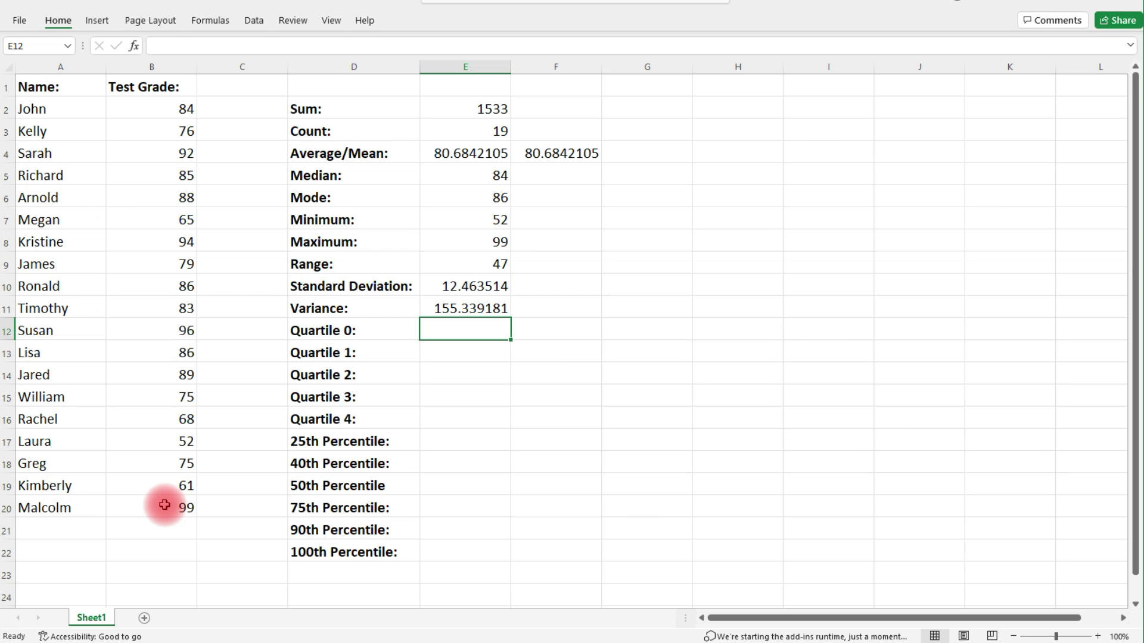
Cross-check the variance in F11 by squaring the standard deviation with the formula =E10^2.
{"action": "left_click", "coordinate": [538, 307]}
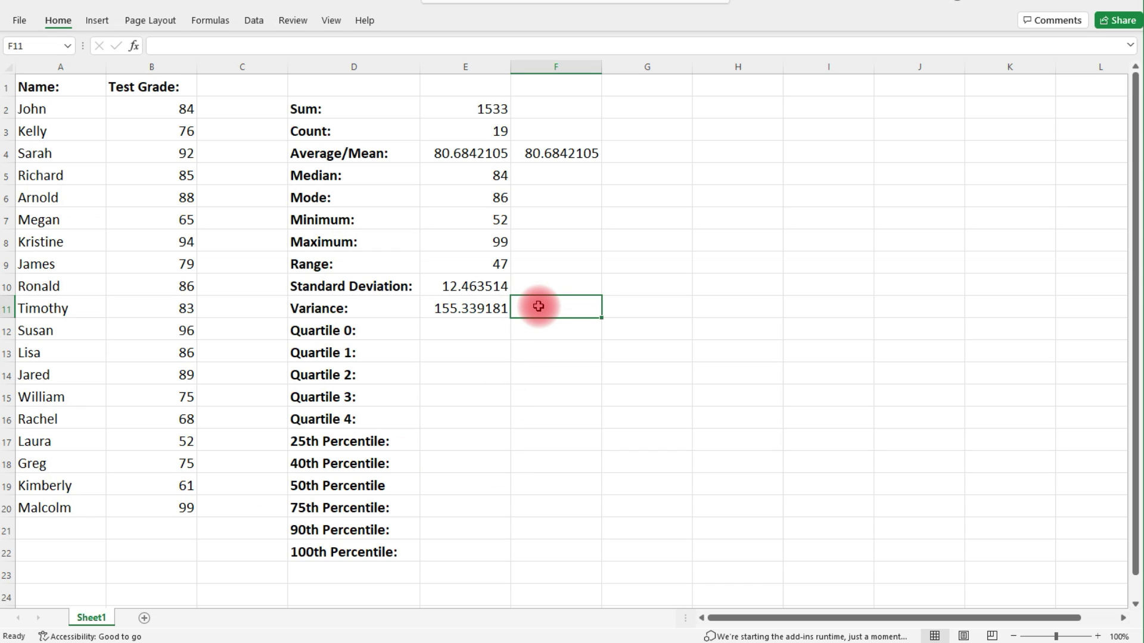
{"action": "type", "text": "="}
{"action": "left_click", "coordinate": [467, 285]}
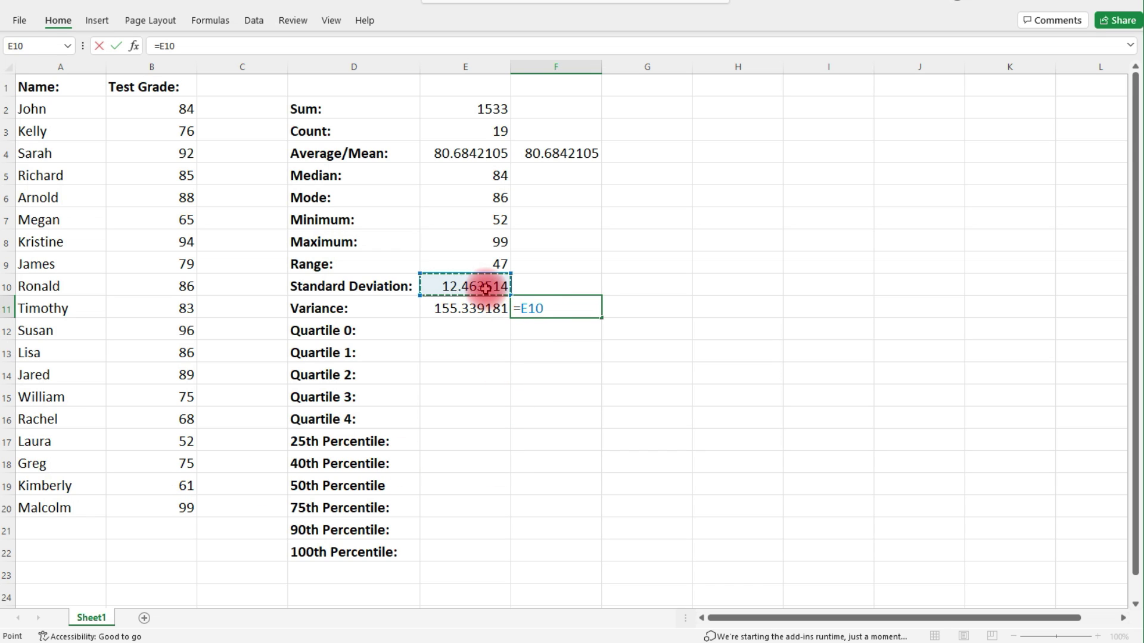
{"action": "type", "text": "^2"}
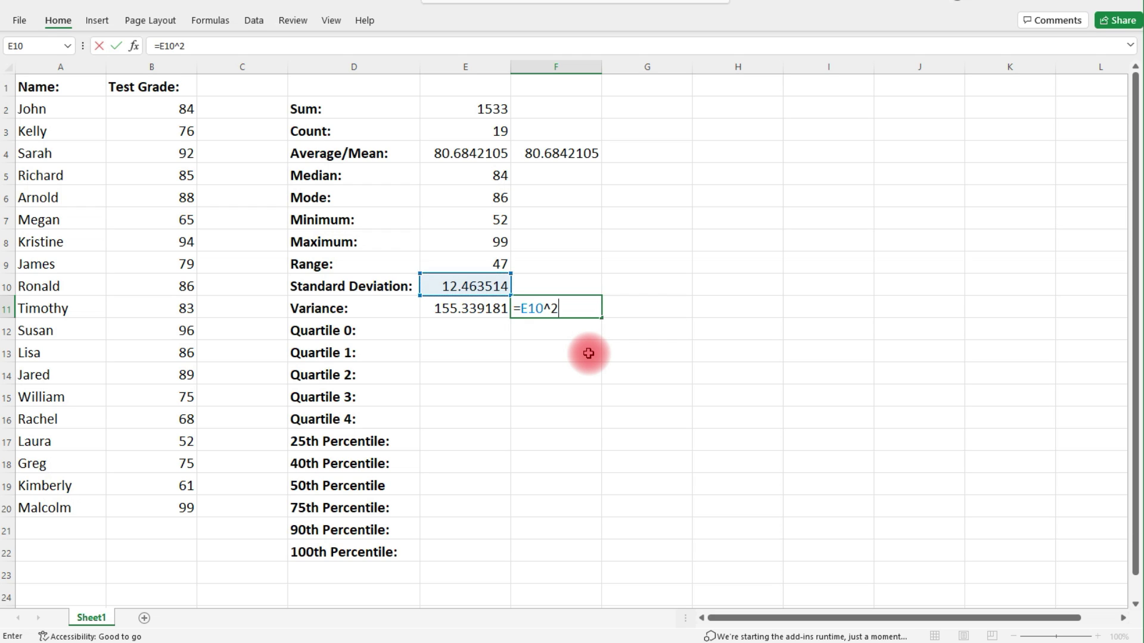
{"action": "key", "text": "Return"}
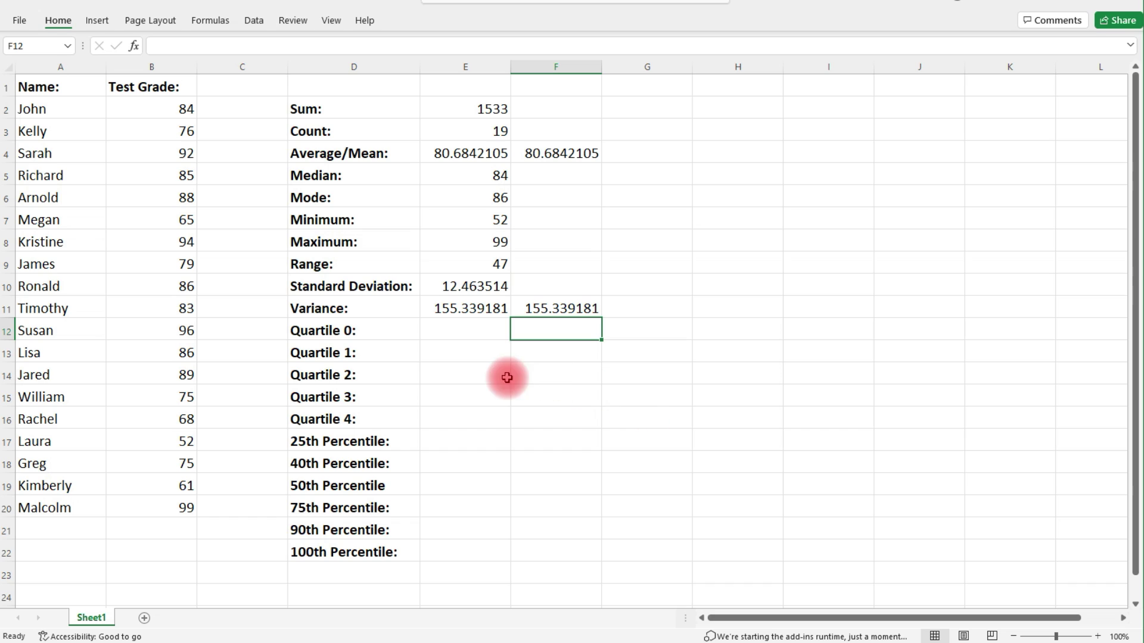
Calculate quartile 0 of the test grades in E12 with =QUARTILE(B2:B20,0) and compare it with the minimum in E7.
{"action": "left_click", "coordinate": [459, 336]}
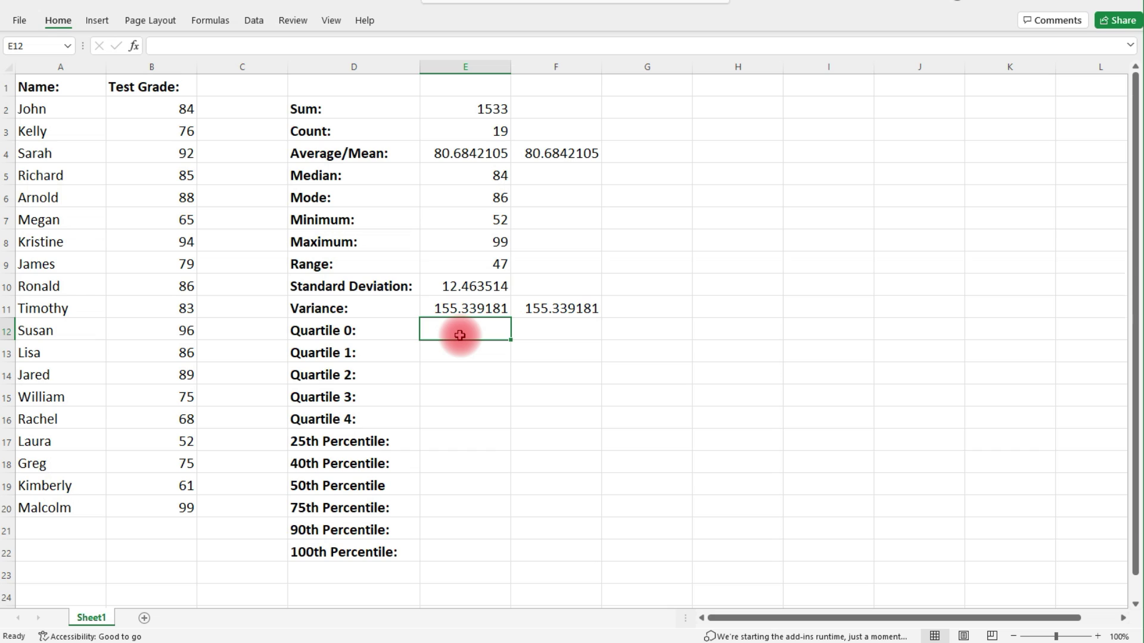
{"action": "type", "text": "=quartile"}
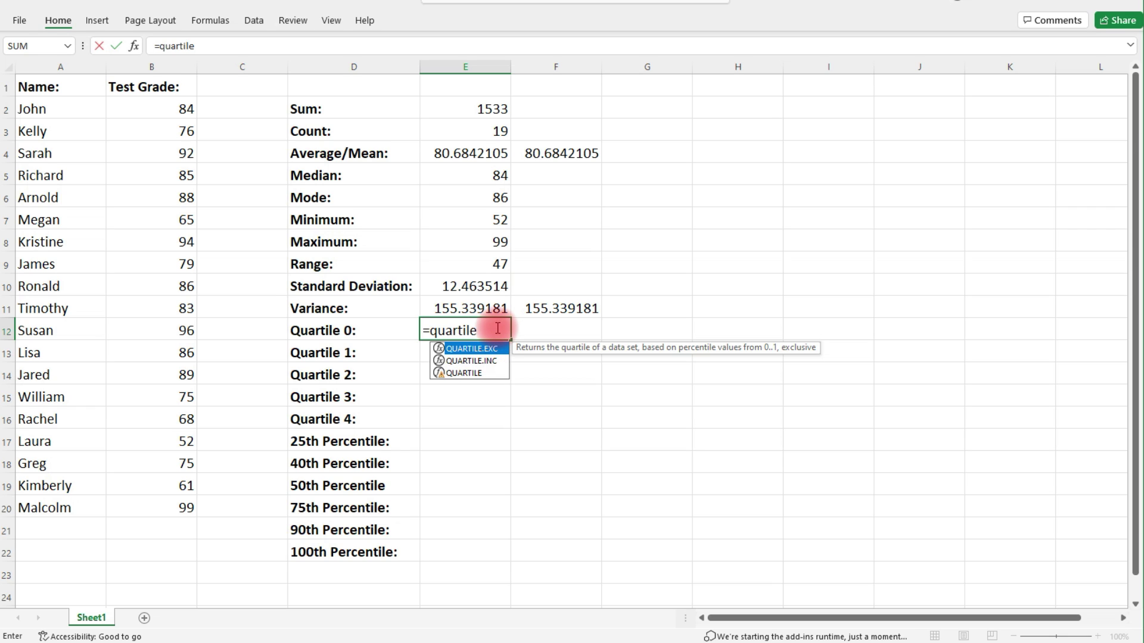
{"action": "type", "text": "("}
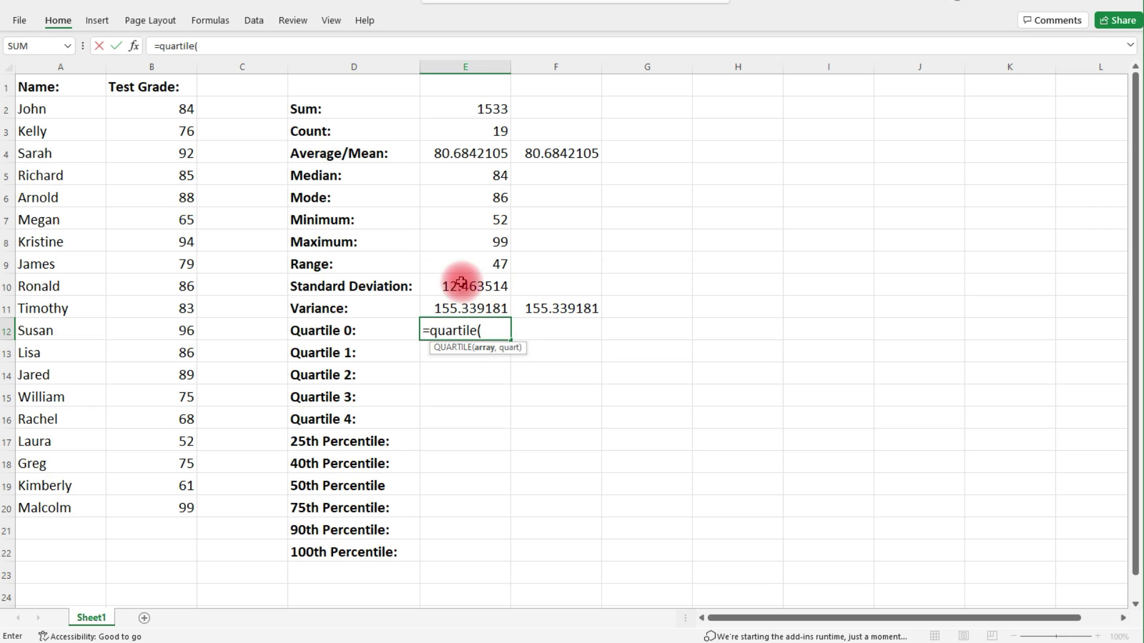
{"action": "left_click_drag", "start_coordinate": [179, 109], "coordinate": [165, 507]}
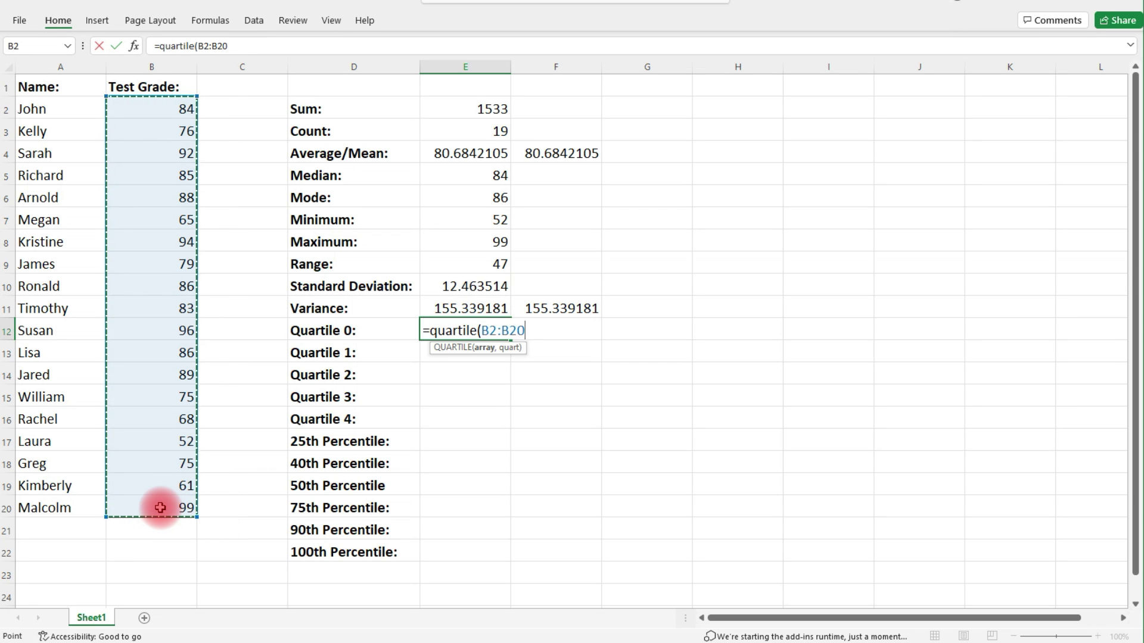
{"action": "type", "text": ","}
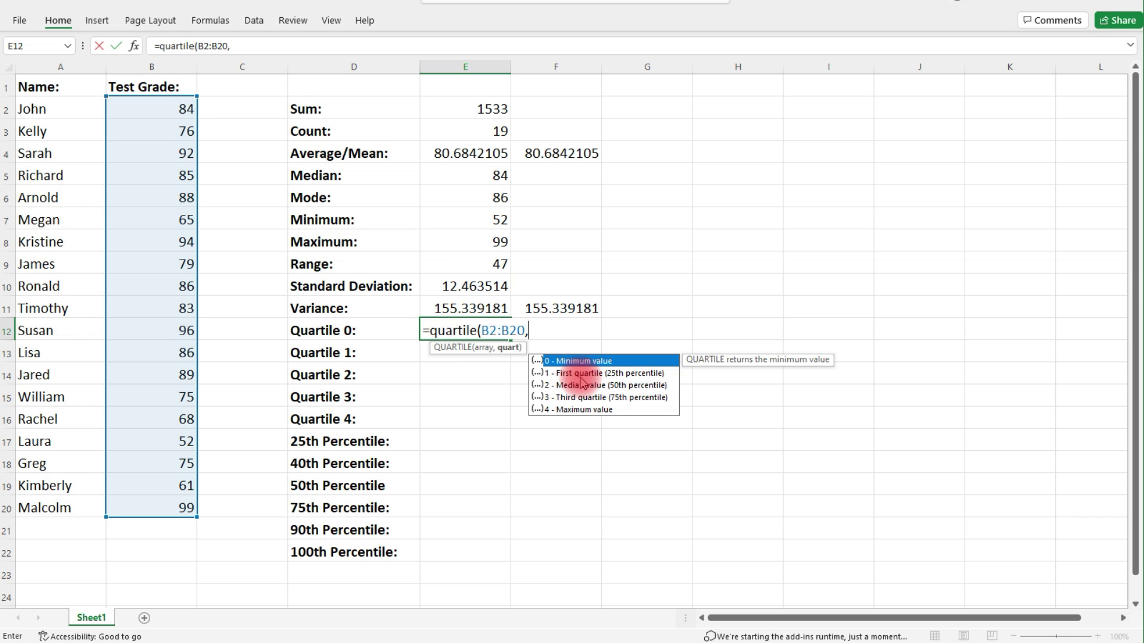
{"action": "type", "text": "0)"}
{"action": "key", "text": "Return"}
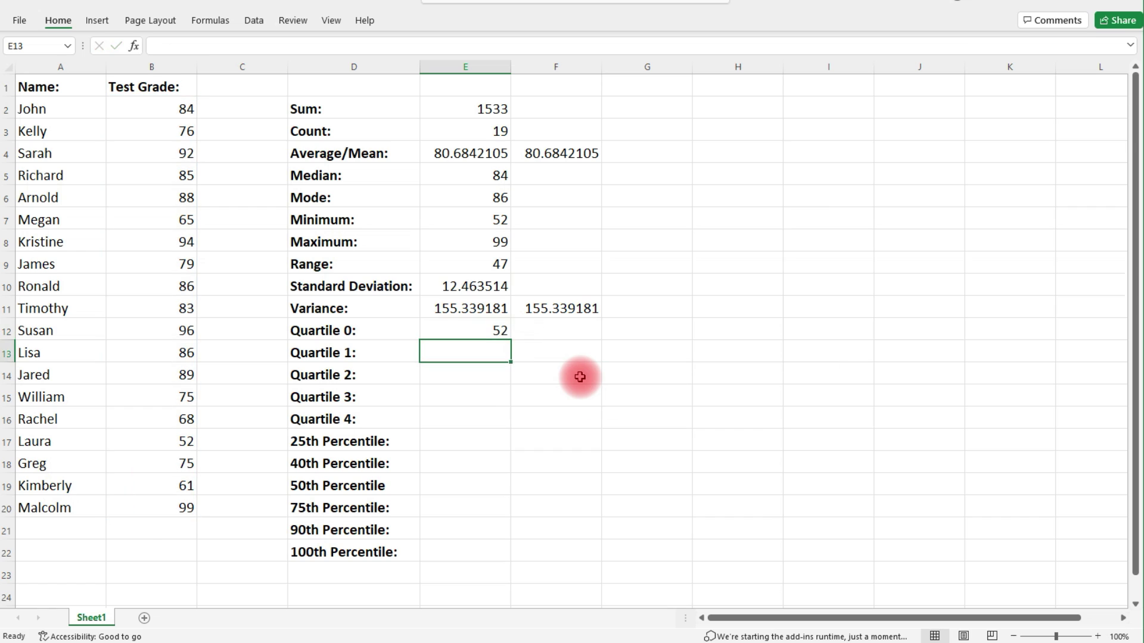
{"action": "left_click", "coordinate": [498, 224]}
{"action": "left_click", "coordinate": [495, 331]}
Calculate the first quartile of the test grades in E13 with the formula =QUARTILE(B2:B20,1).
{"action": "left_click", "coordinate": [480, 359]}
{"action": "type", "text": "=qua"}
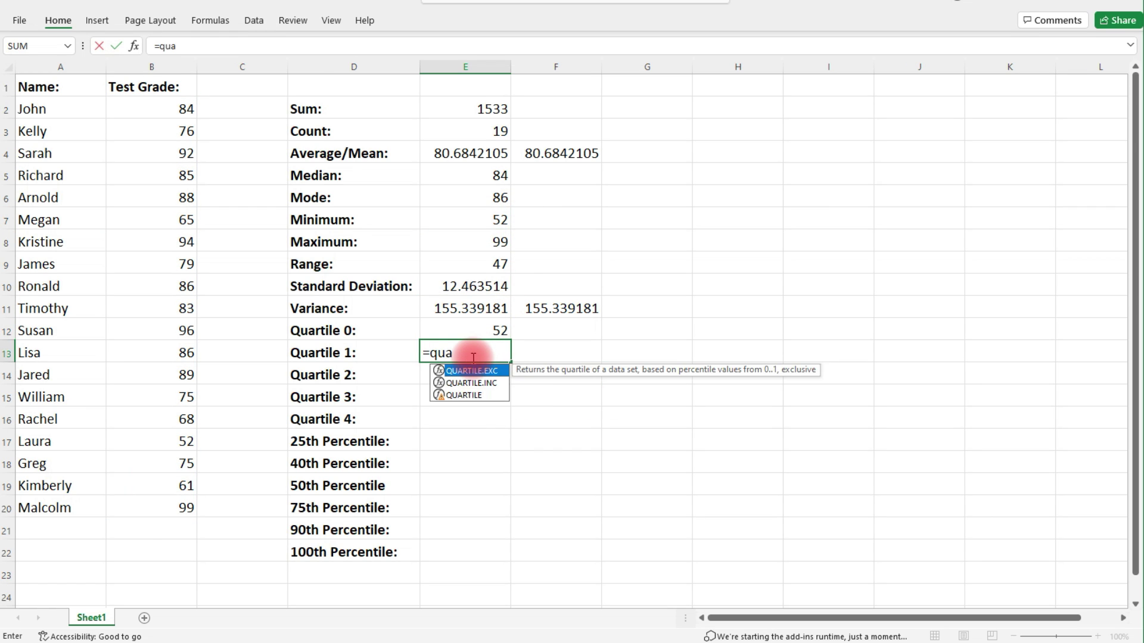
{"action": "type", "text": "rtile("}
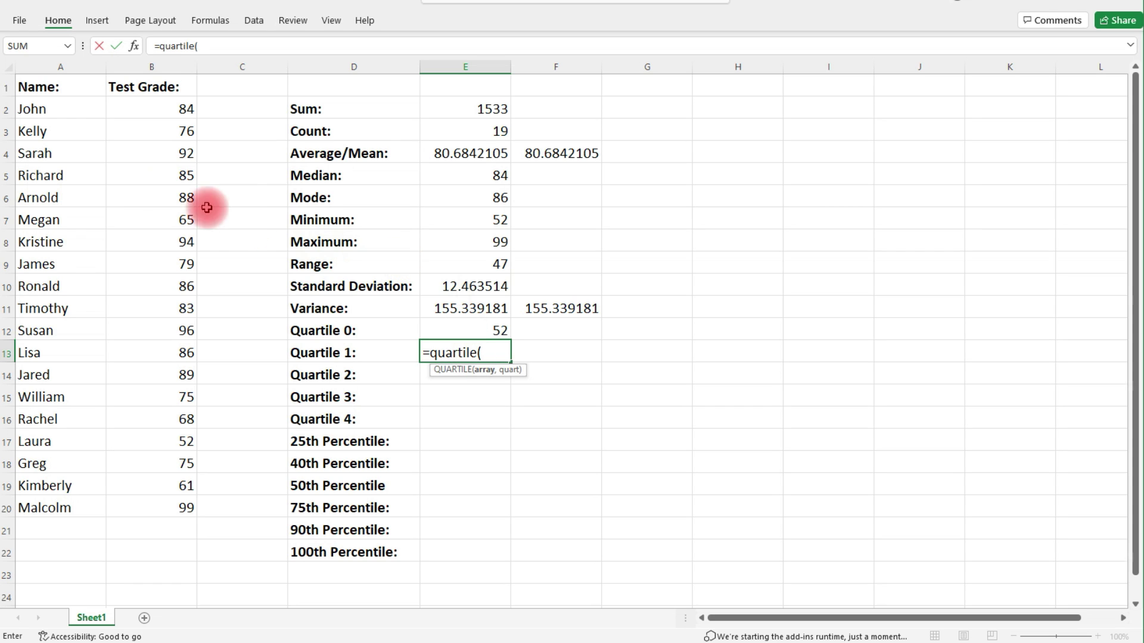
{"action": "left_click_drag", "start_coordinate": [195, 104], "coordinate": [169, 503]}
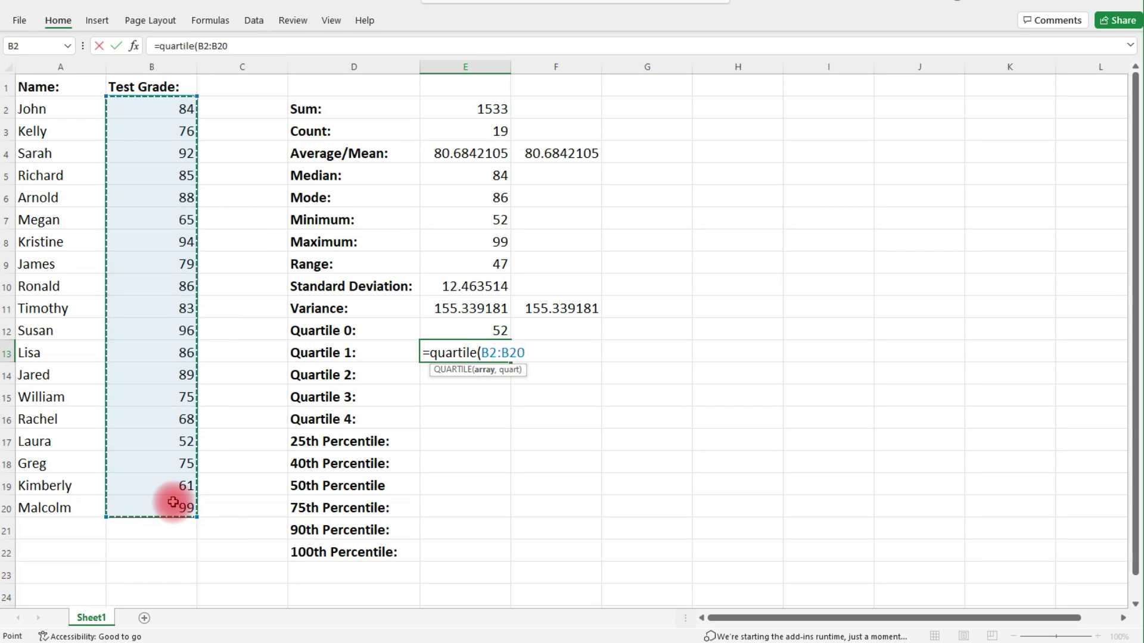
{"action": "type", "text": ",1)"}
{"action": "key", "text": "Return"}
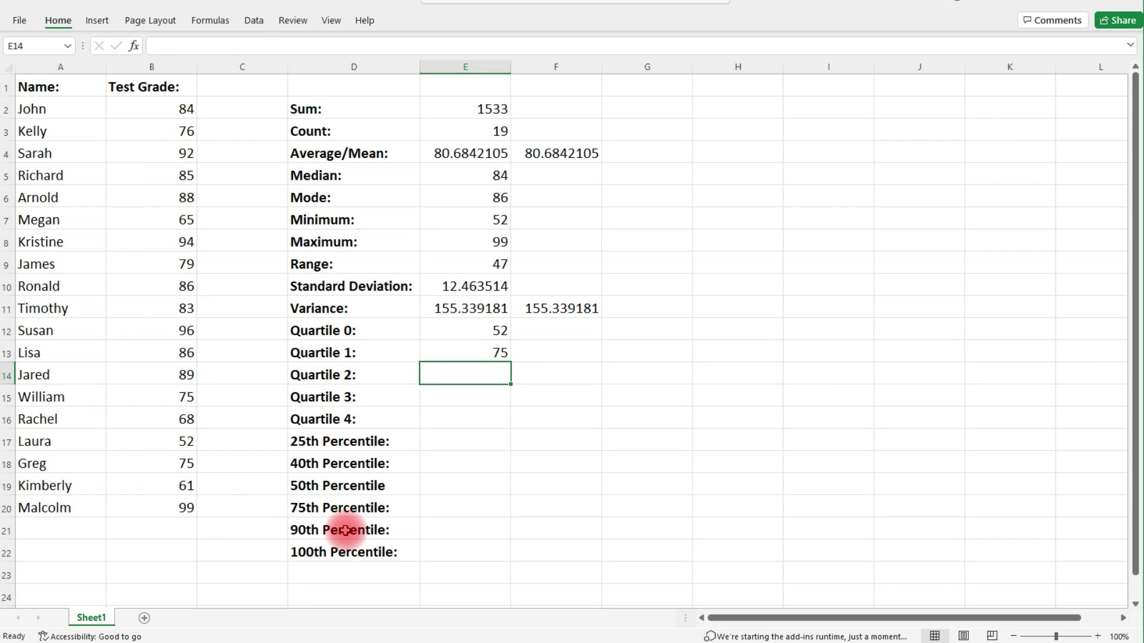
Calculate the second quartile of the test grades in E14 with the formula =QUARTILE(B2:B20,2).
{"action": "type", "text": "=quartile("}
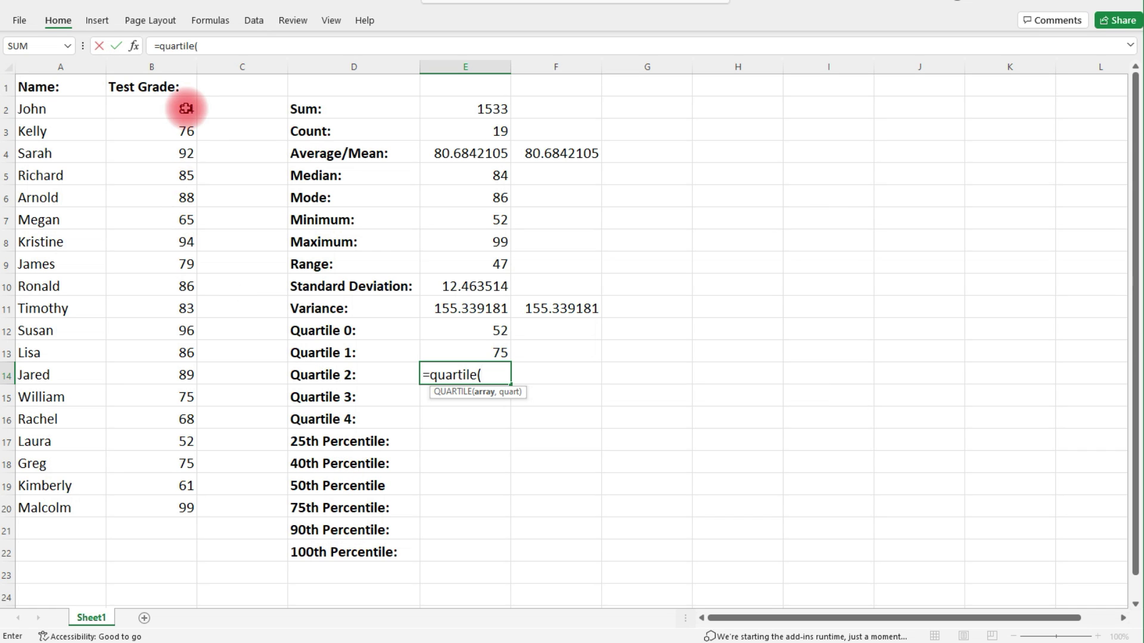
{"action": "left_click_drag", "start_coordinate": [184, 107], "coordinate": [153, 502]}
{"action": "type", "text": ",2)"}
{"action": "key", "text": "Return"}
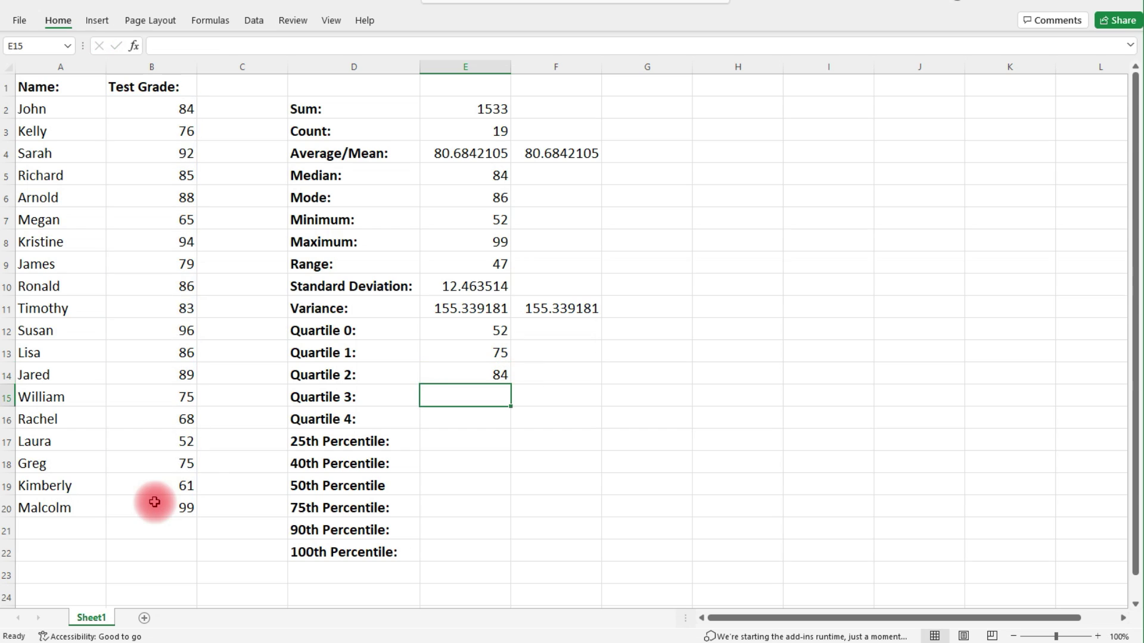
{"action": "left_click", "coordinate": [494, 378]}
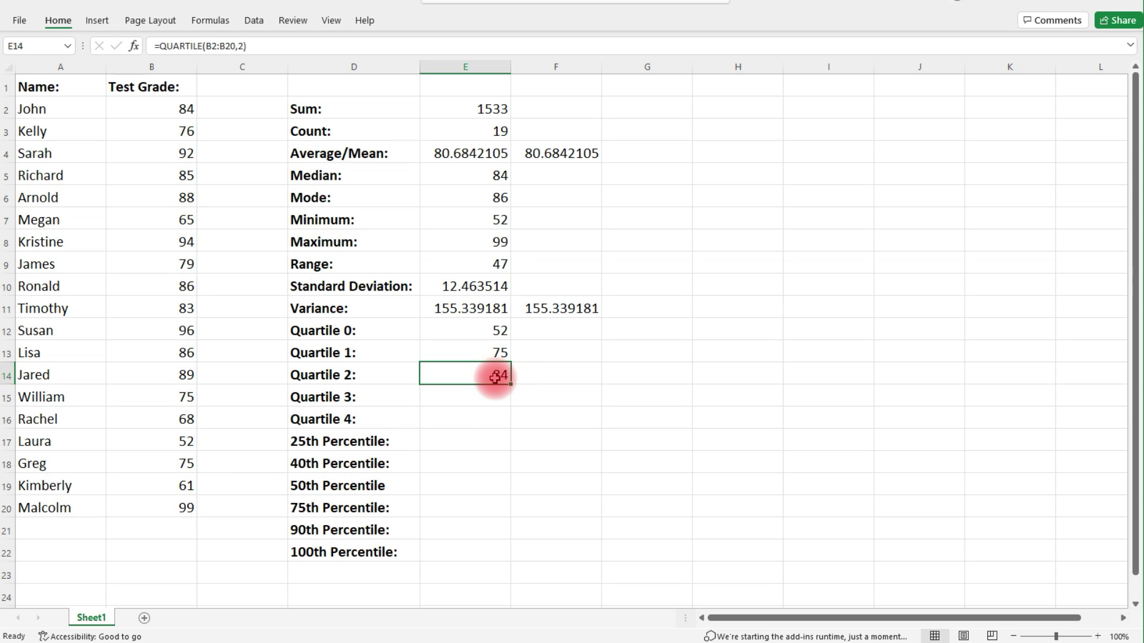
Calculate the third quartile of the test grades in E15 with the formula =QUARTILE(B2:B20,3).
{"action": "left_click", "coordinate": [487, 182]}
{"action": "left_click", "coordinate": [488, 402]}
{"action": "type", "text": "=quartile("}
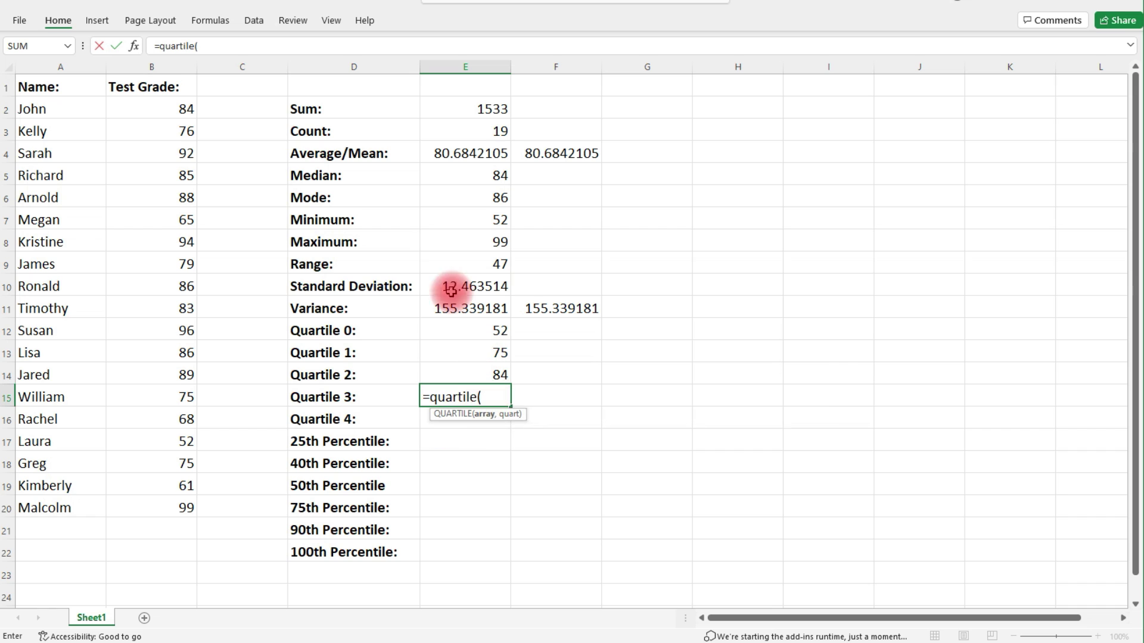
{"action": "left_click_drag", "start_coordinate": [178, 107], "coordinate": [160, 501]}
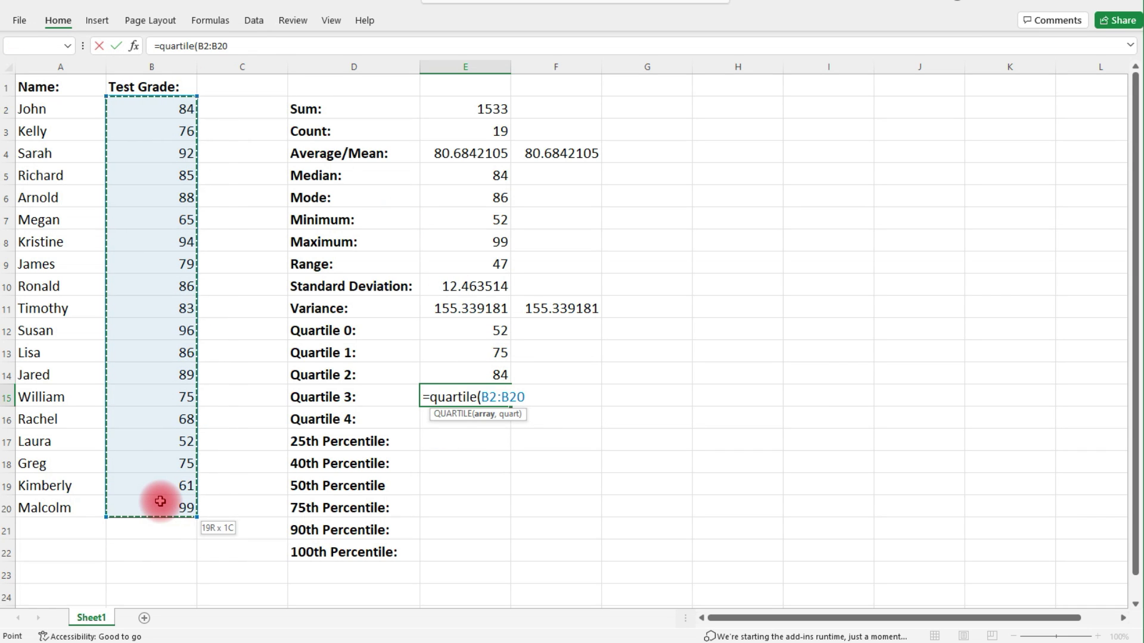
{"action": "type", "text": ",3)"}
{"action": "key", "text": "Return"}
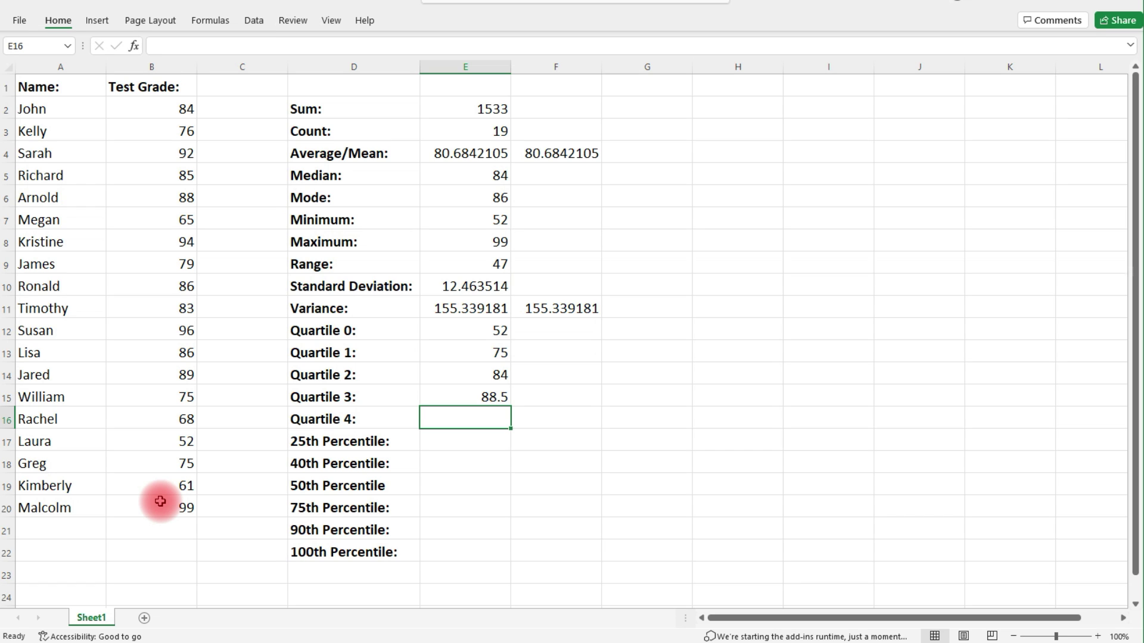
Calculate quartile 4 of the test grades in E16 with =QUARTILE(B2:B20,4) and compare it with the maximum in E8.
{"action": "type", "text": "=quartile"}
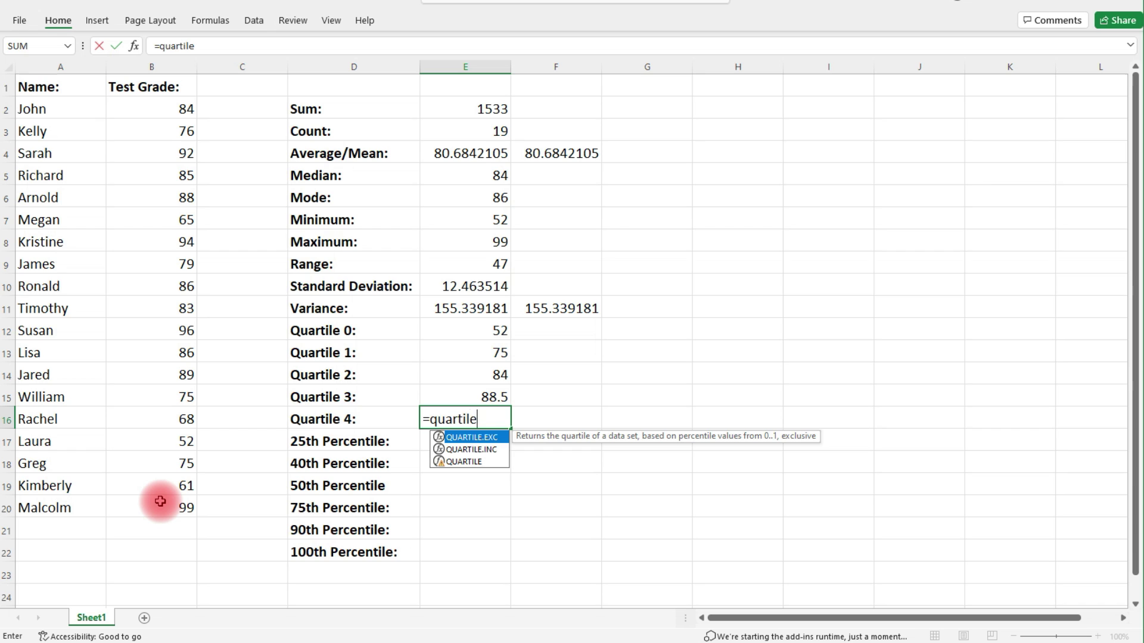
{"action": "type", "text": "("}
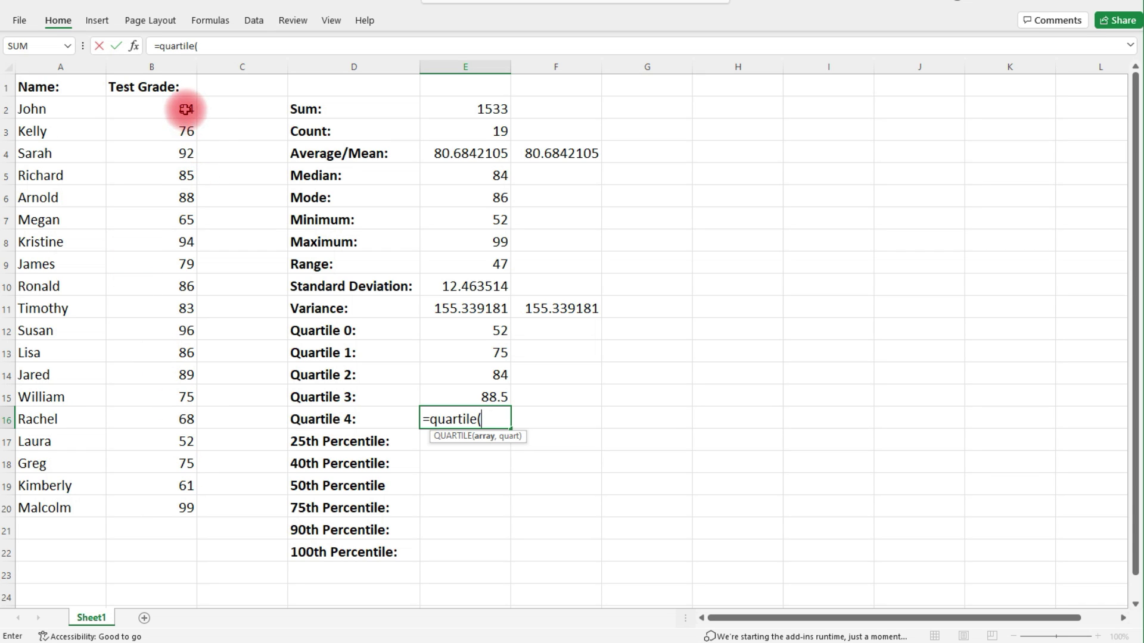
{"action": "left_click_drag", "start_coordinate": [184, 107], "coordinate": [161, 508]}
{"action": "type", "text": ",4"}
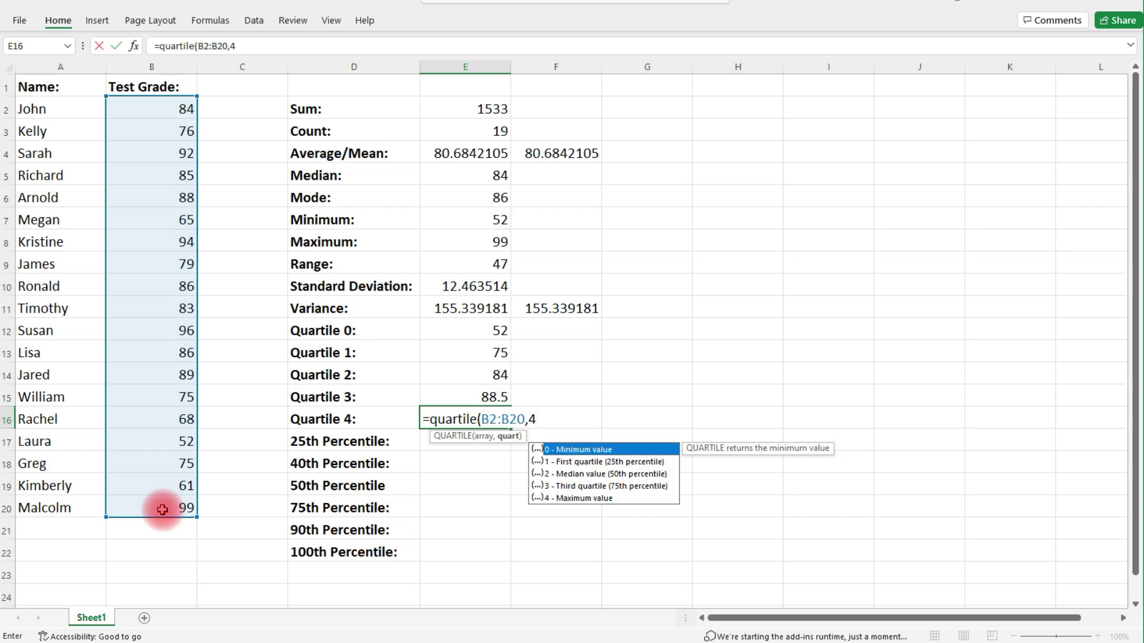
{"action": "key", "text": "Return"}
{"action": "left_click", "coordinate": [464, 243]}
{"action": "left_click", "coordinate": [480, 412]}
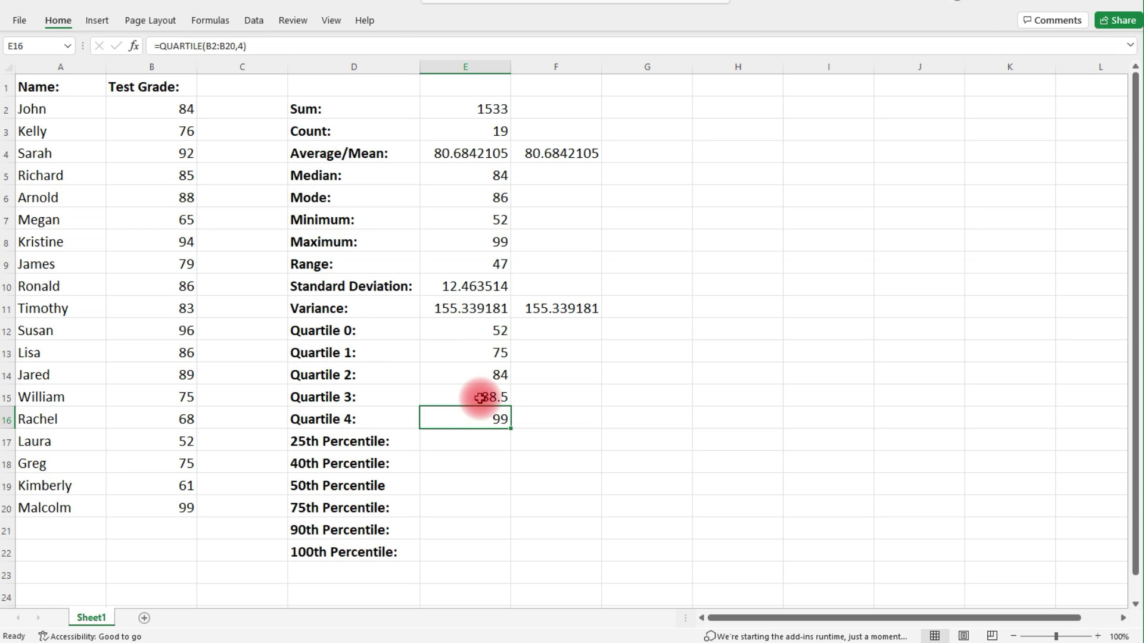
Calculate the 25th percentile of the test grades in E17 with =PERCENTILE(B2:B20,0.25) and compare it with quartile 1 in E13.
{"action": "left_click", "coordinate": [480, 439]}
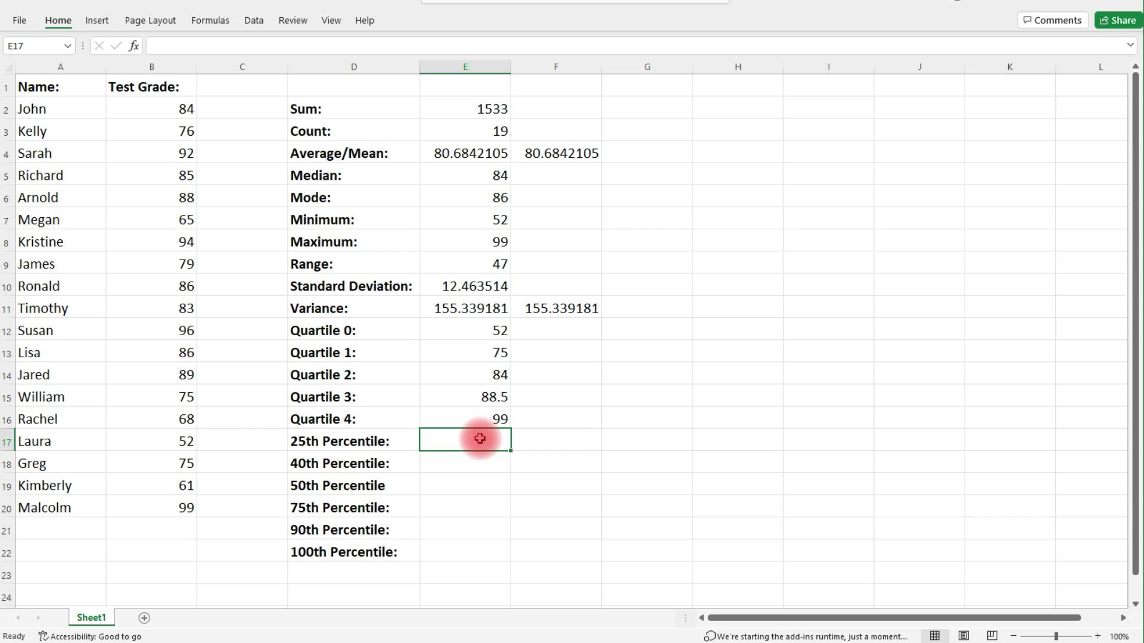
{"action": "type", "text": "="}
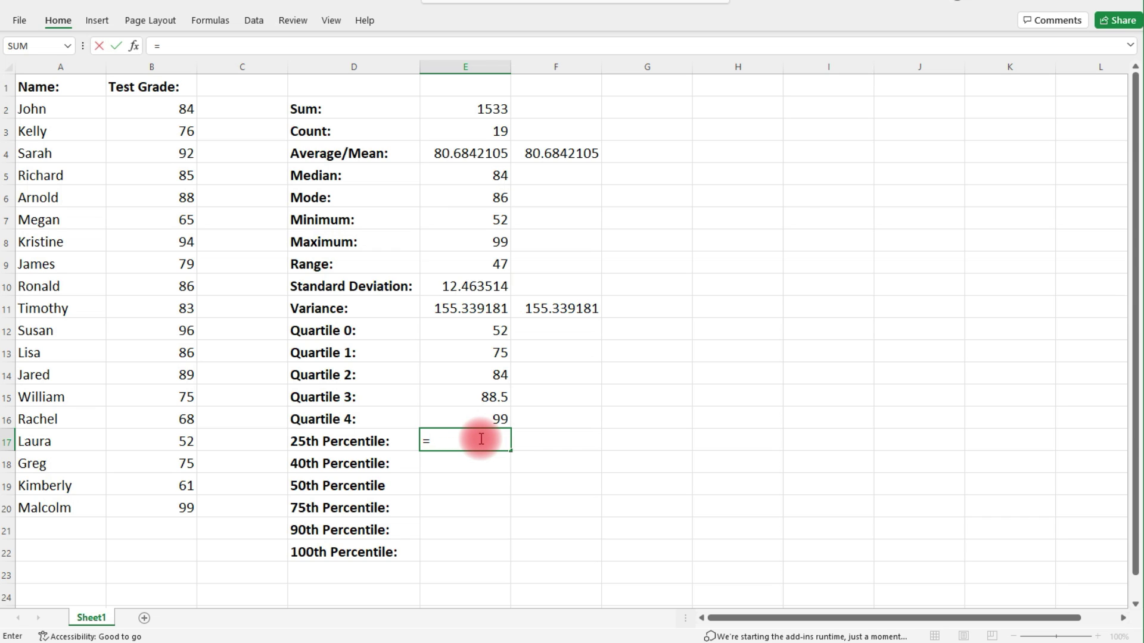
{"action": "type", "text": "percenti"}
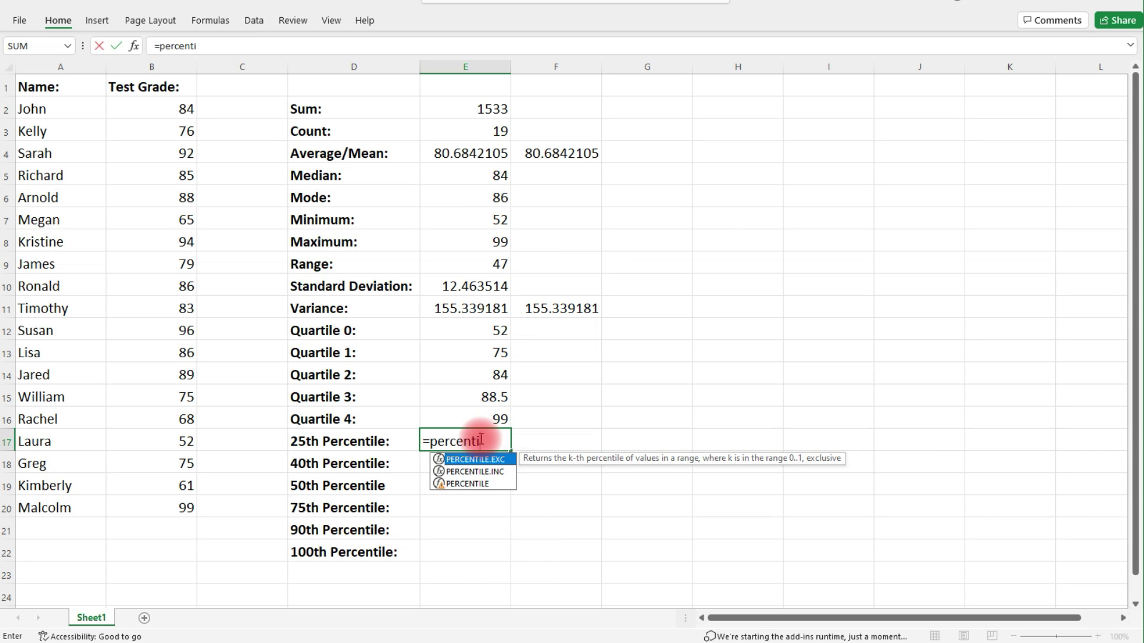
{"action": "type", "text": "le("}
{"action": "left_click_drag", "start_coordinate": [147, 118], "coordinate": [157, 503]}
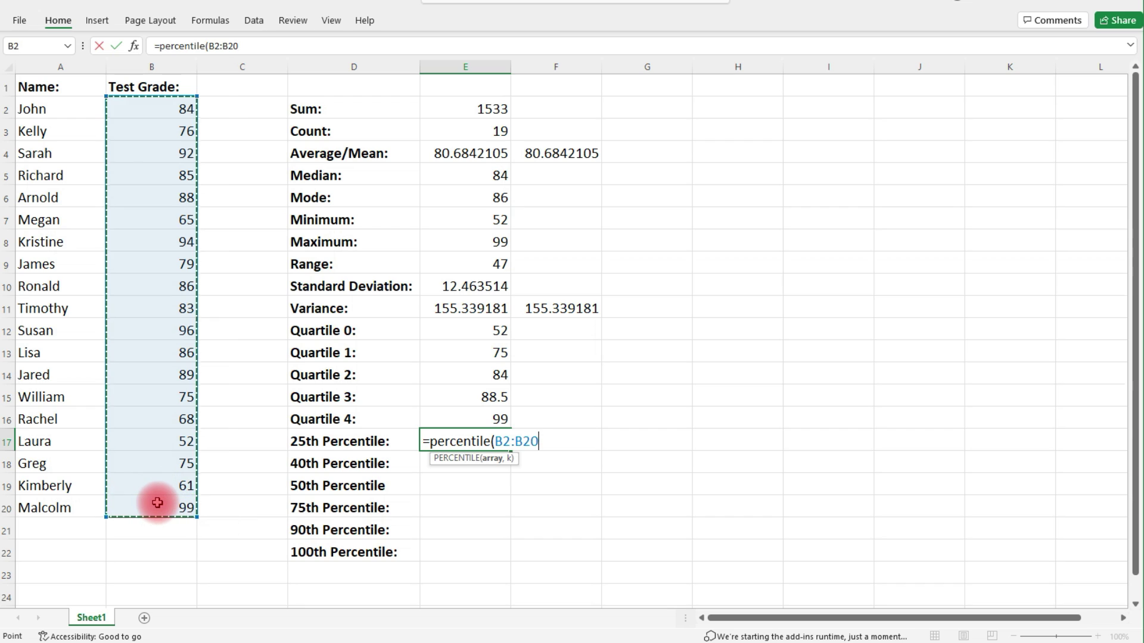
{"action": "type", "text": ","}
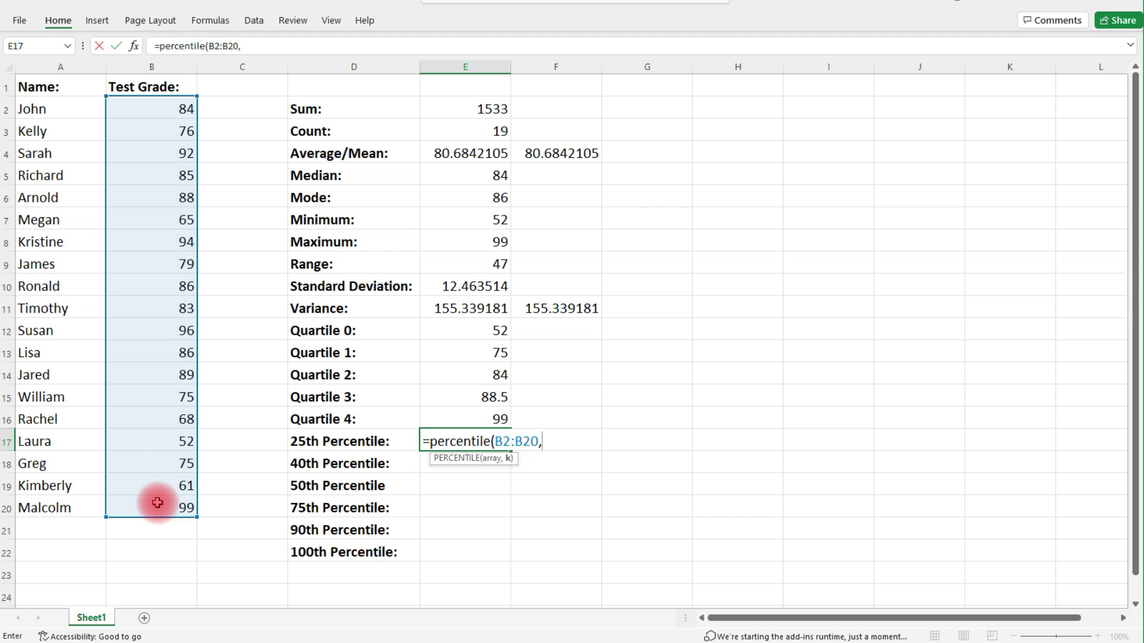
{"action": "type", "text": "0.25)"}
{"action": "key", "text": "Return"}
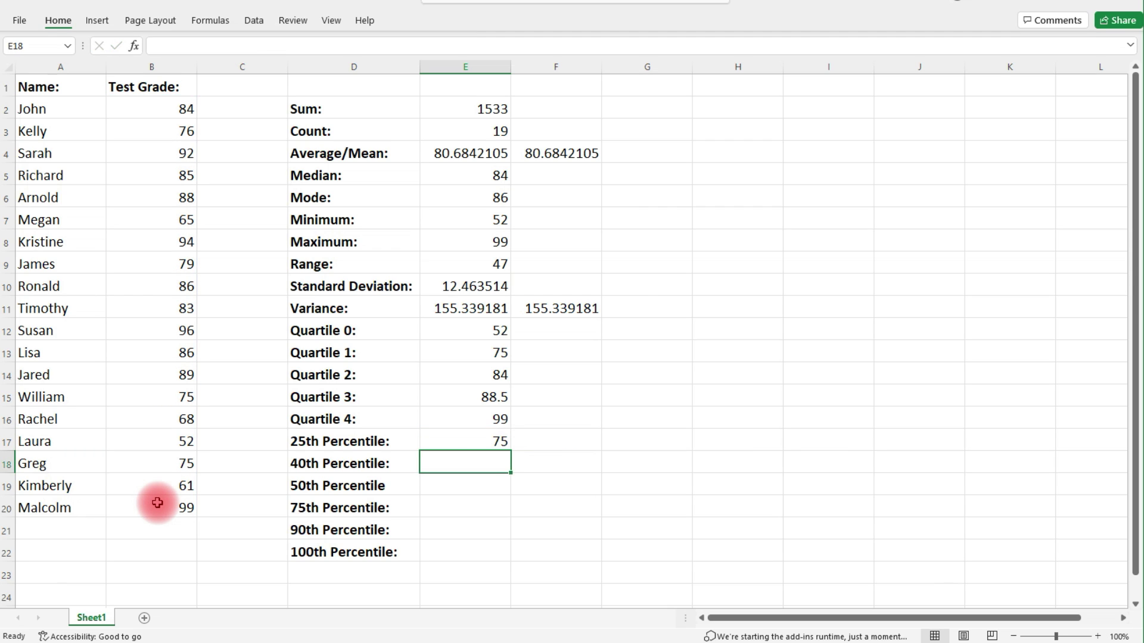
{"action": "left_click", "coordinate": [477, 440]}
{"action": "left_click", "coordinate": [465, 355]}
{"action": "left_click", "coordinate": [463, 441]}
Calculate the 40th percentile of the test grades in E18 with the formula =PERCENTILE(B2:B20,0.40).
{"action": "left_click", "coordinate": [469, 462]}
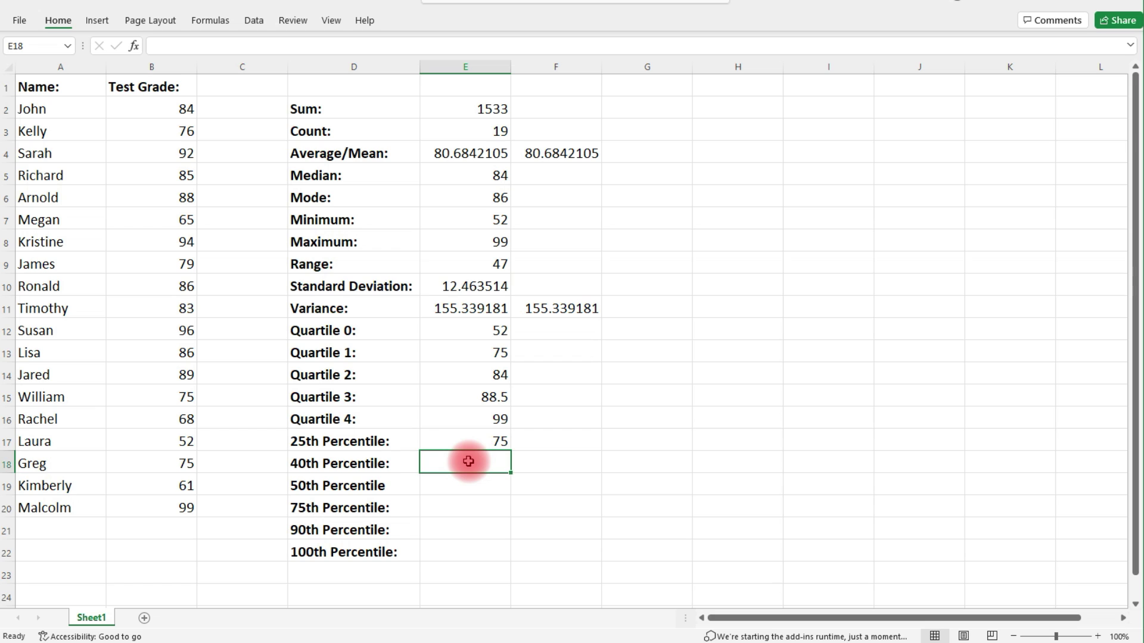
{"action": "type", "text": "=perce"}
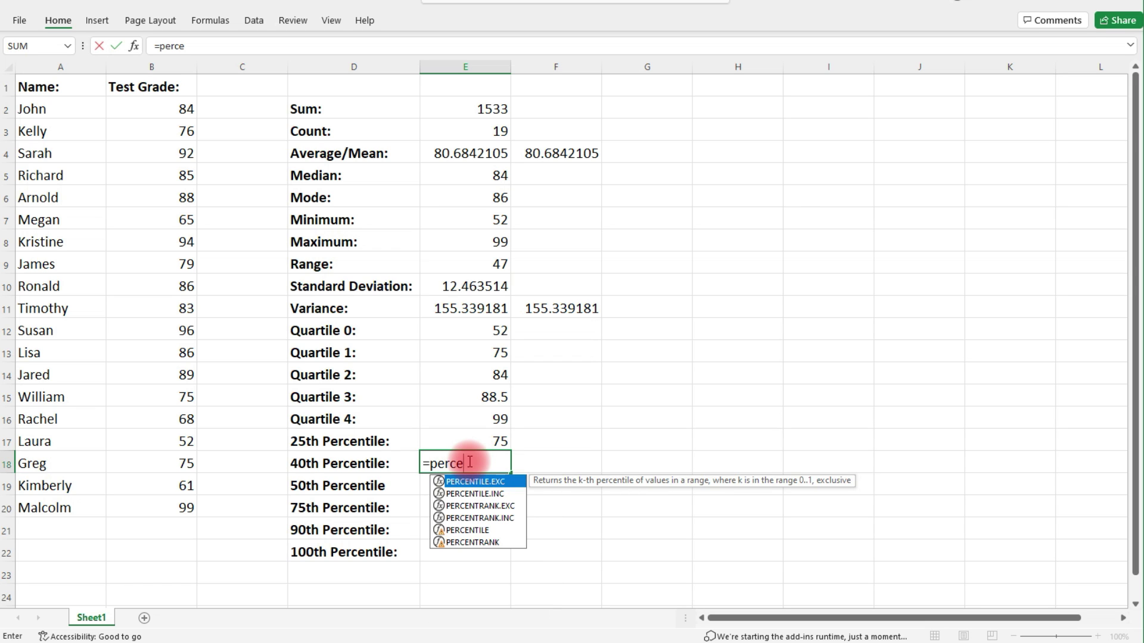
{"action": "type", "text": "ntile("}
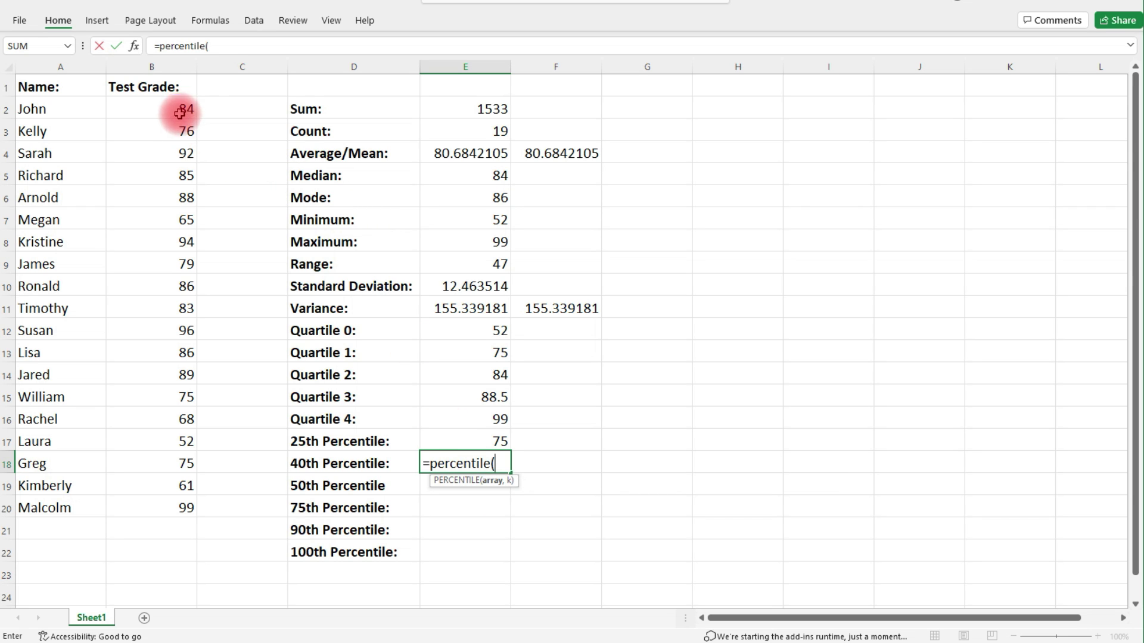
{"action": "left_click_drag", "start_coordinate": [178, 109], "coordinate": [179, 504]}
{"action": "type", "text": ","}
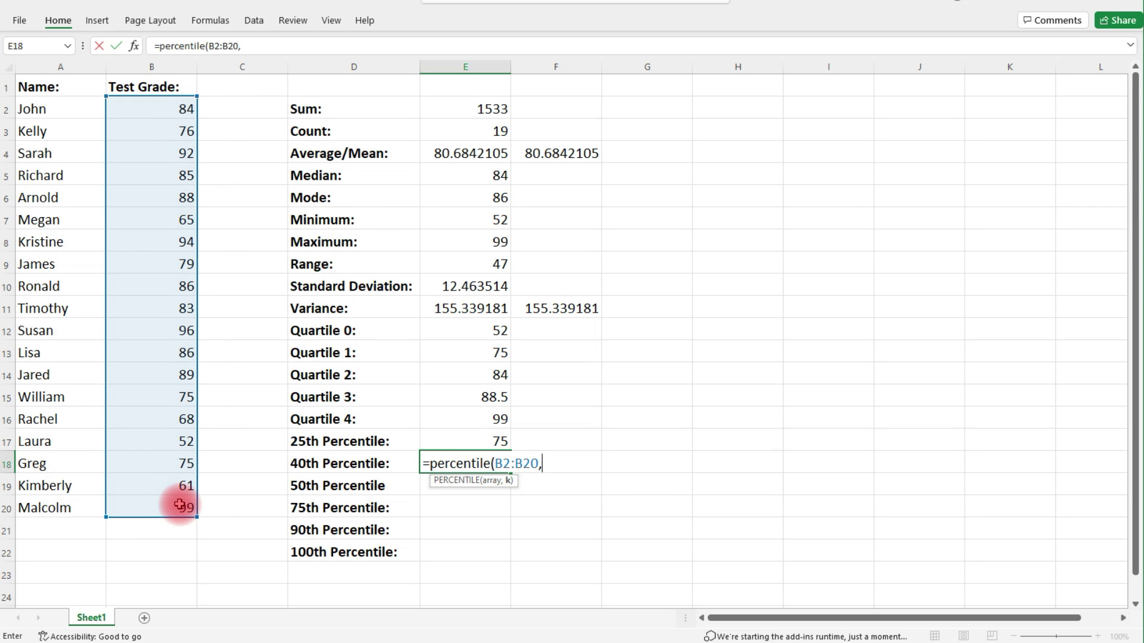
{"action": "type", "text": "0.40)"}
{"action": "key", "text": "Return"}
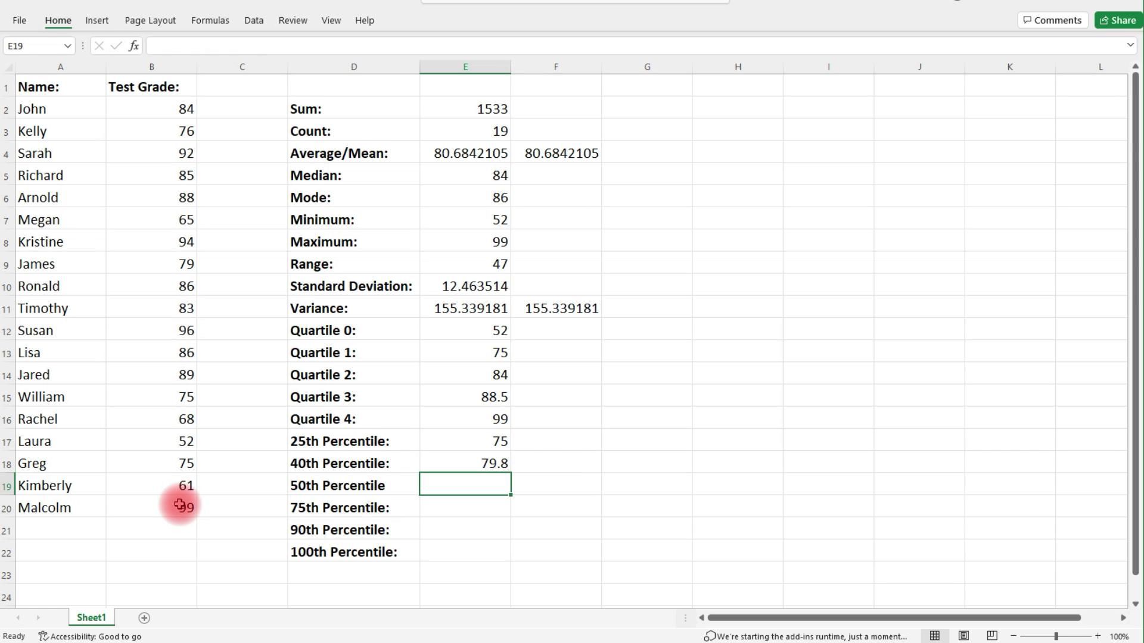
Calculate the 50th percentile in E19 with =PERCENTILE(B2:B20,0.50) and compare it with quartile 2 in E14 and the median in E5.
{"action": "type", "text": "="}
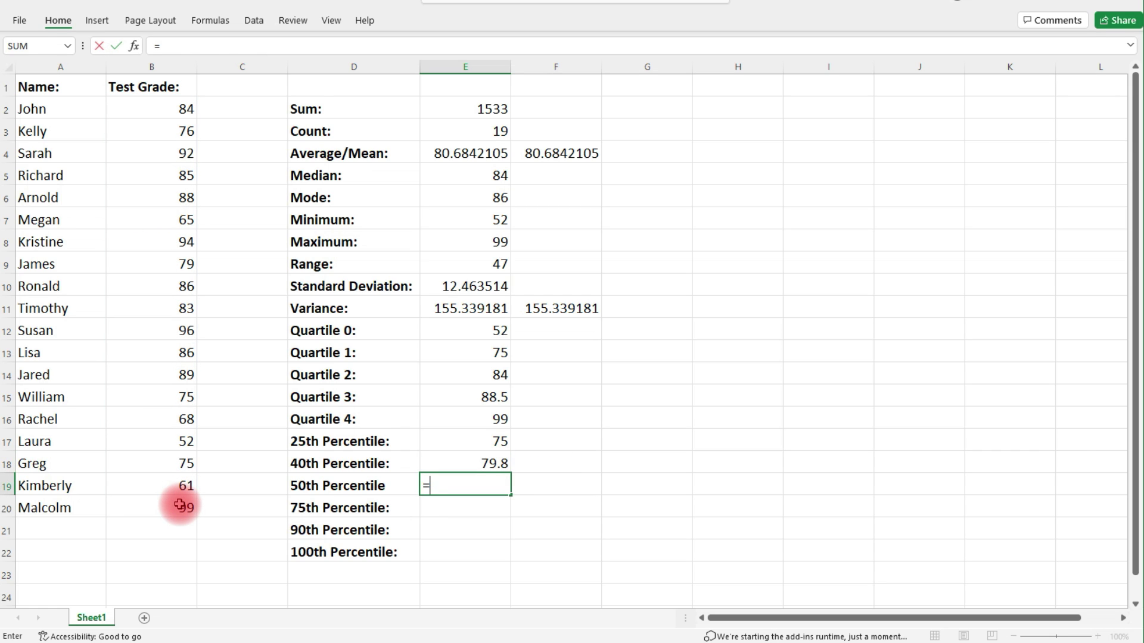
{"action": "type", "text": "percentile("}
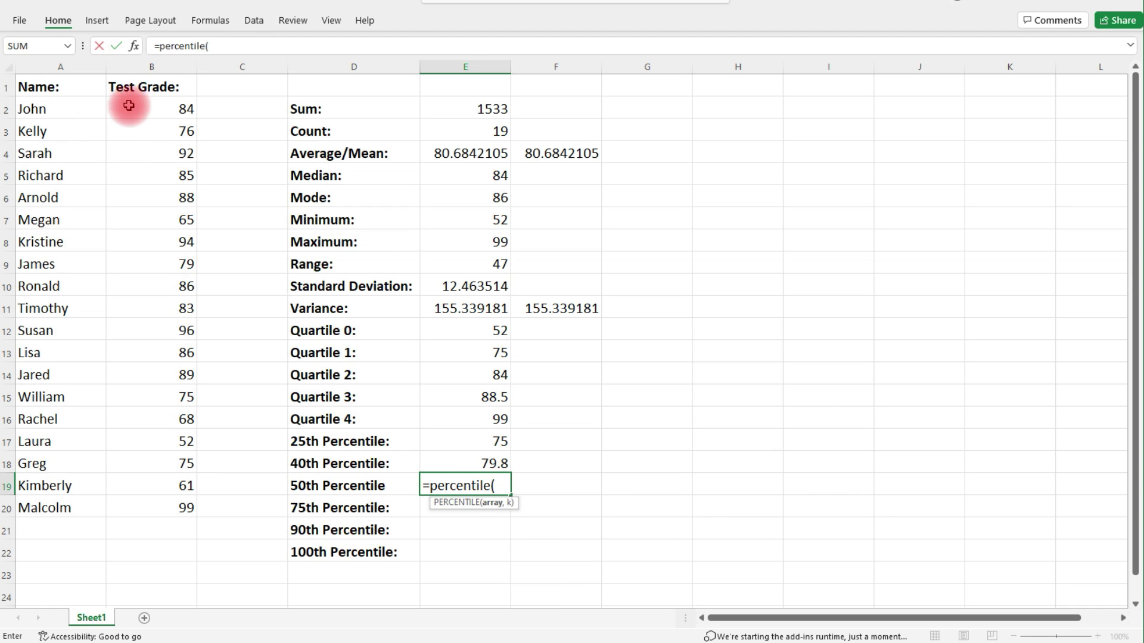
{"action": "left_click_drag", "start_coordinate": [128, 106], "coordinate": [186, 501]}
{"action": "type", "text": ",0.50)"}
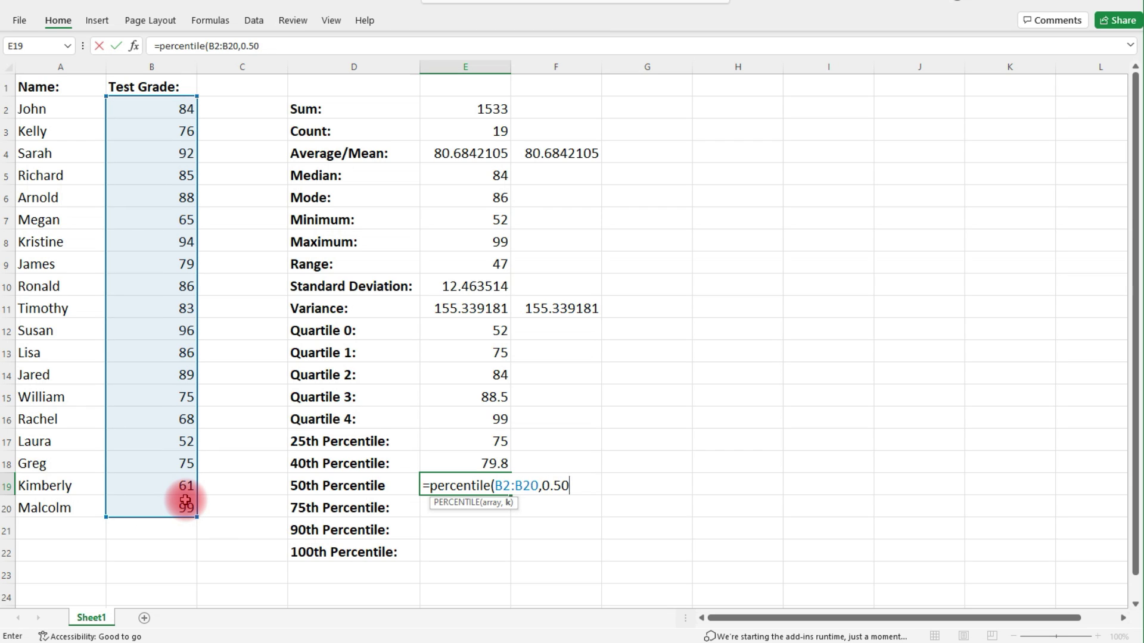
{"action": "key", "text": "Return"}
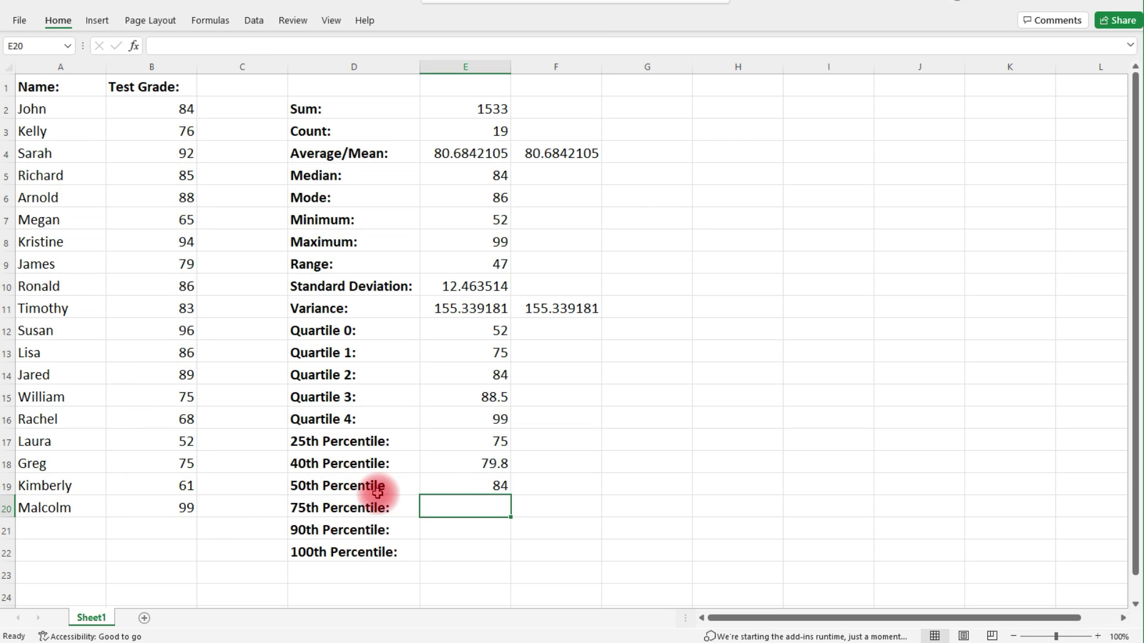
{"action": "left_click", "coordinate": [465, 486]}
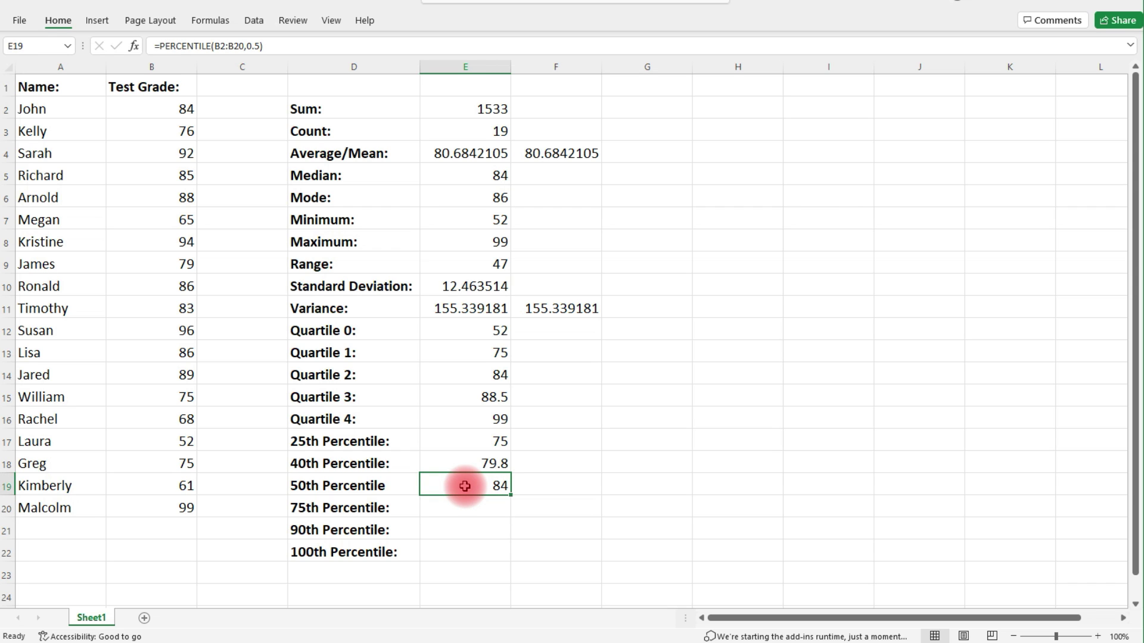
{"action": "left_click", "coordinate": [485, 373]}
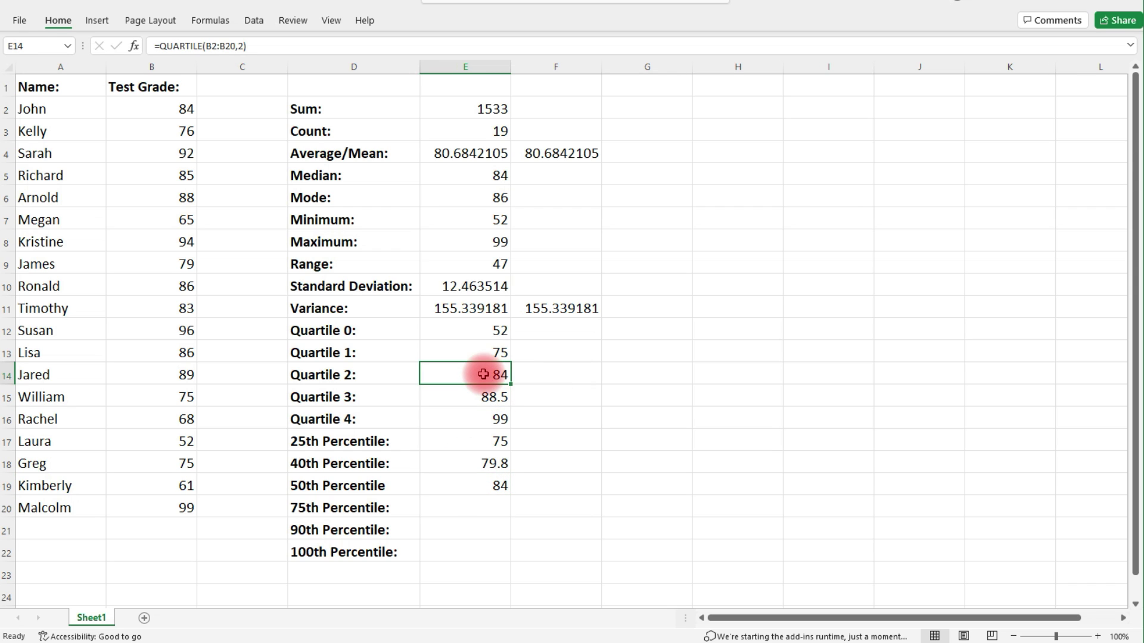
{"action": "left_click", "coordinate": [499, 177]}
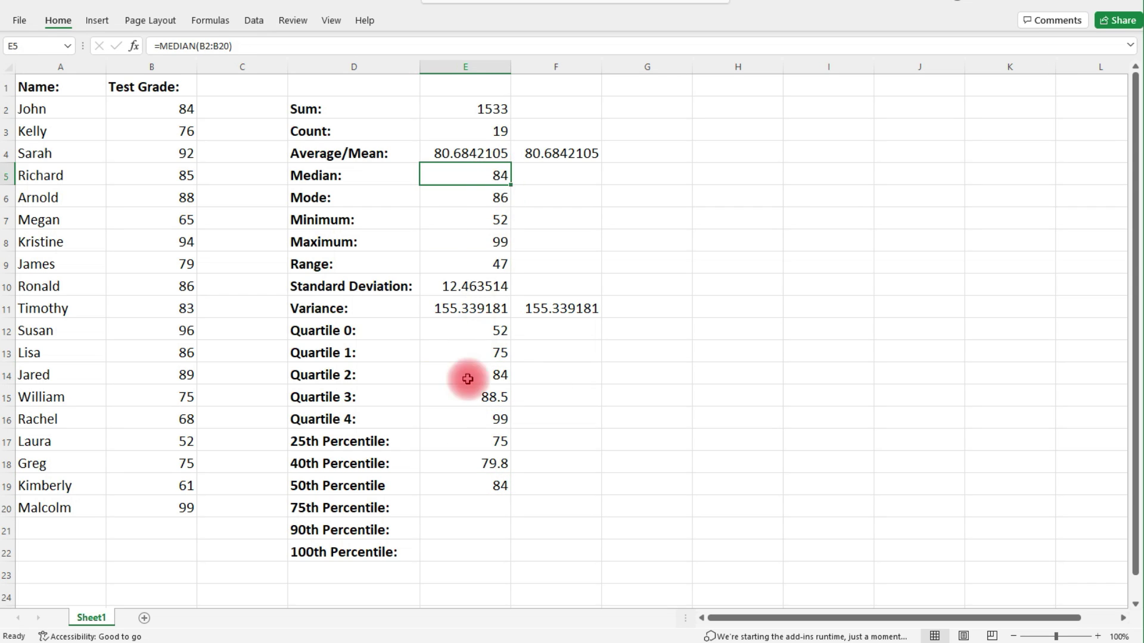
Calculate the 75th percentile of the test grades in E20 with =PERCENTILE(B2:B20,0.75) and compare it with quartile 3 in E15.
{"action": "left_click", "coordinate": [472, 509]}
{"action": "type", "text": "="}
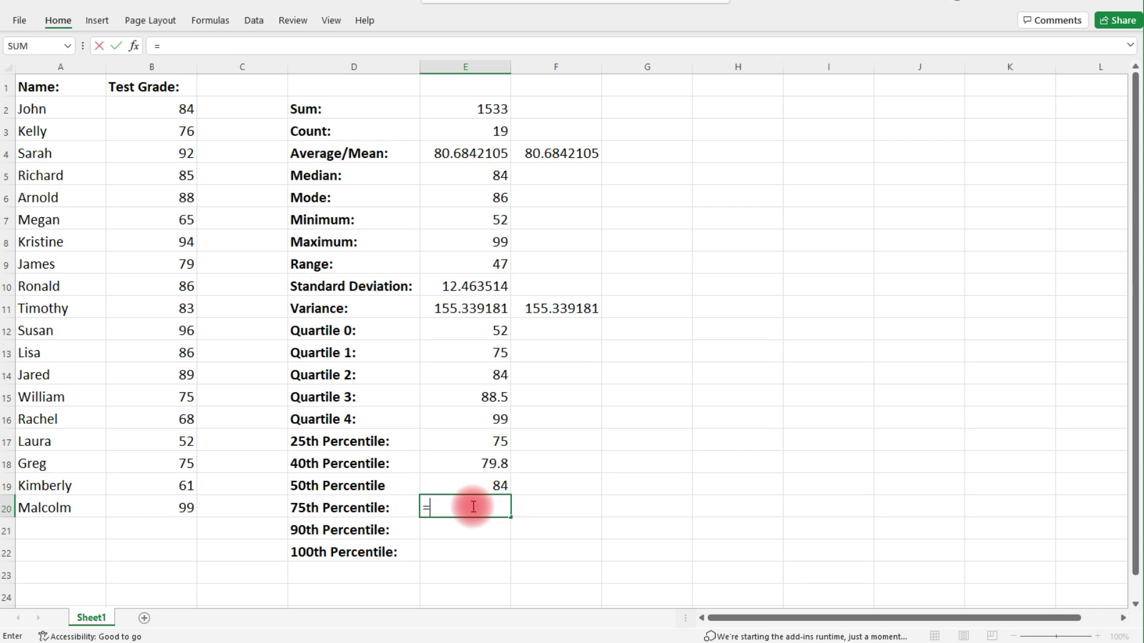
{"action": "type", "text": "percentile"}
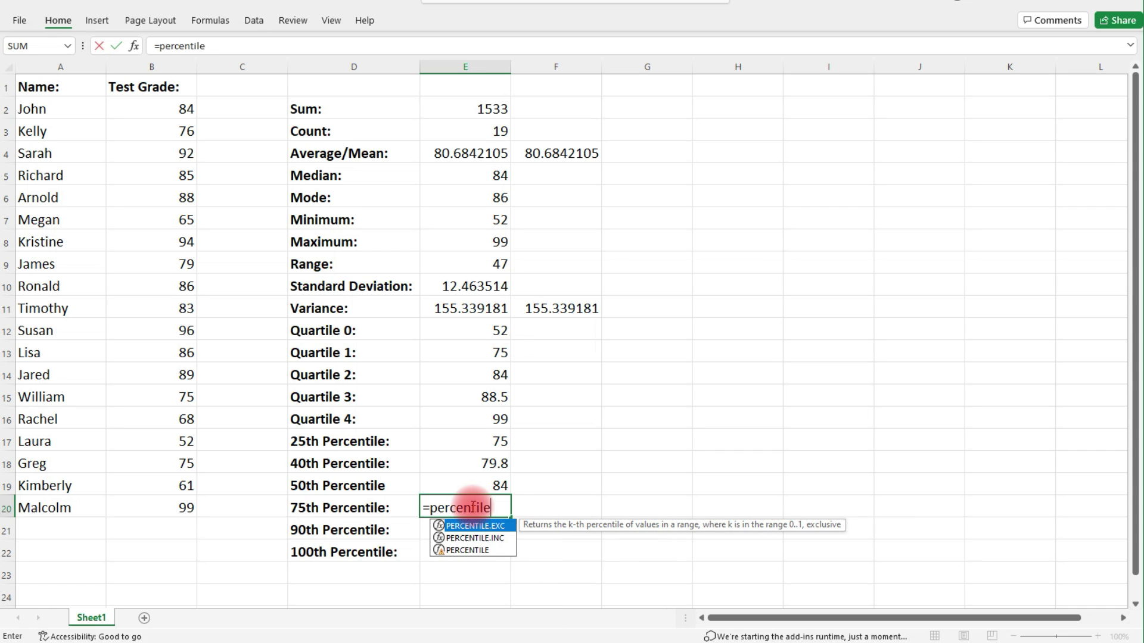
{"action": "type", "text": "("}
{"action": "left_click_drag", "start_coordinate": [187, 109], "coordinate": [171, 504]}
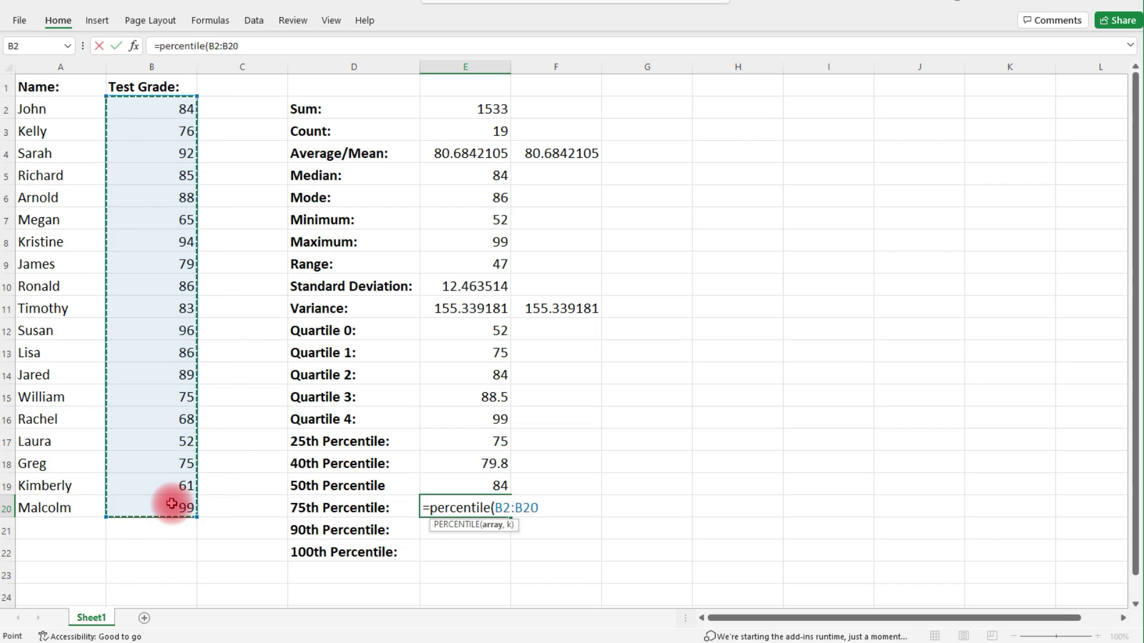
{"action": "type", "text": ",0.7"}
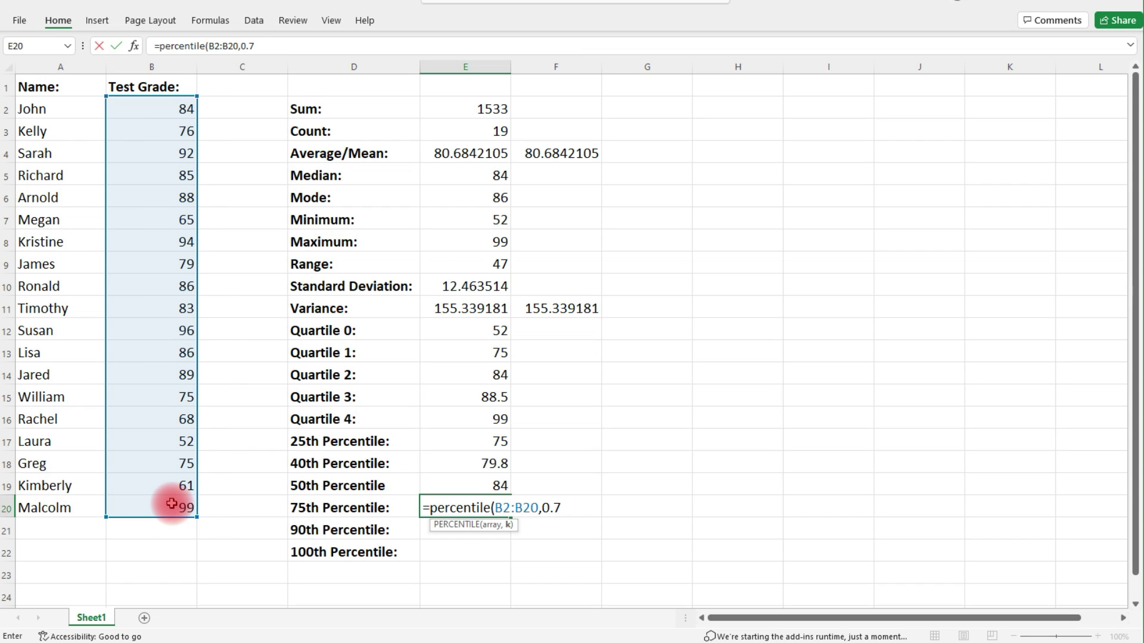
{"action": "type", "text": "5)"}
{"action": "key", "text": "Return"}
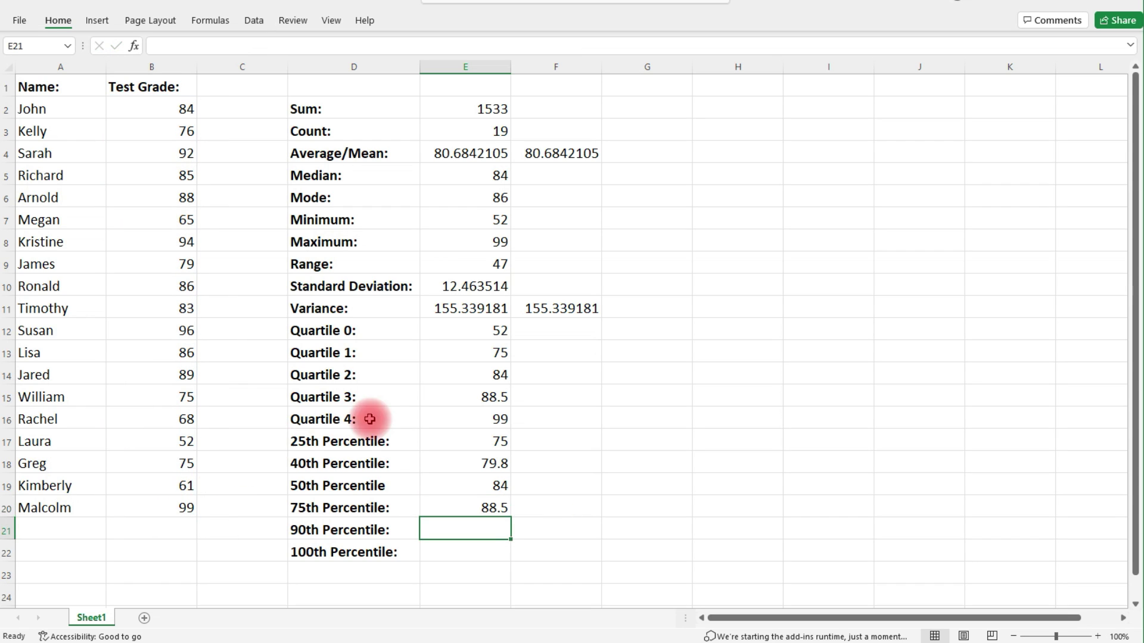
{"action": "left_click", "coordinate": [498, 396]}
{"action": "left_click", "coordinate": [493, 508]}
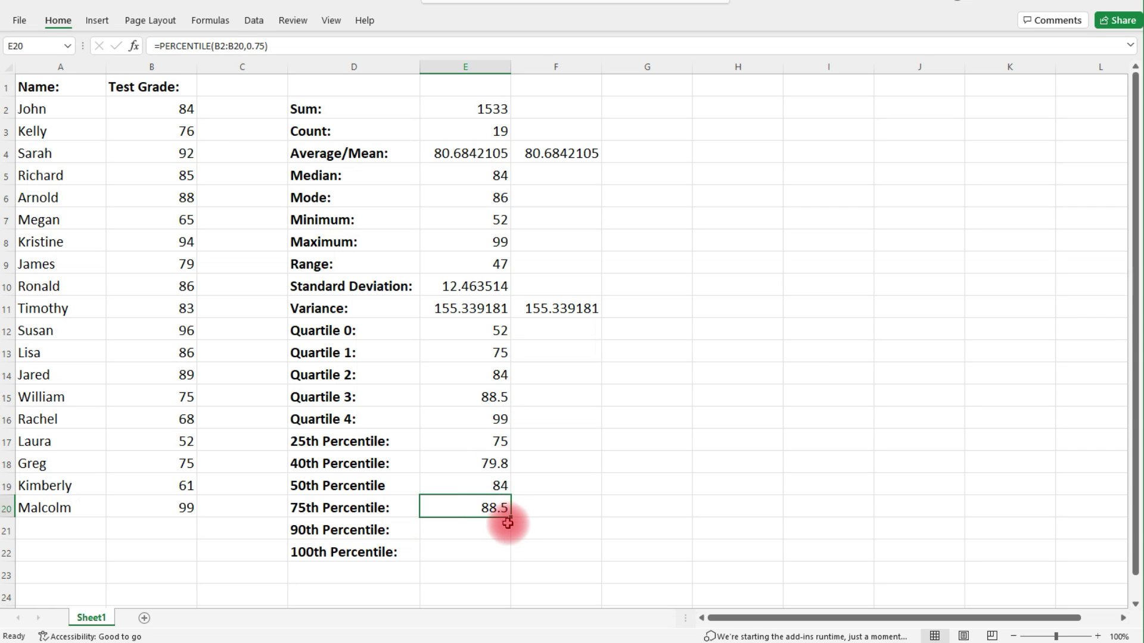
Calculate the 90th percentile of the test grades in E21 with the formula =PERCENTILE(B2:B20,0.90).
{"action": "left_click", "coordinate": [495, 533]}
{"action": "type", "text": "=p"}
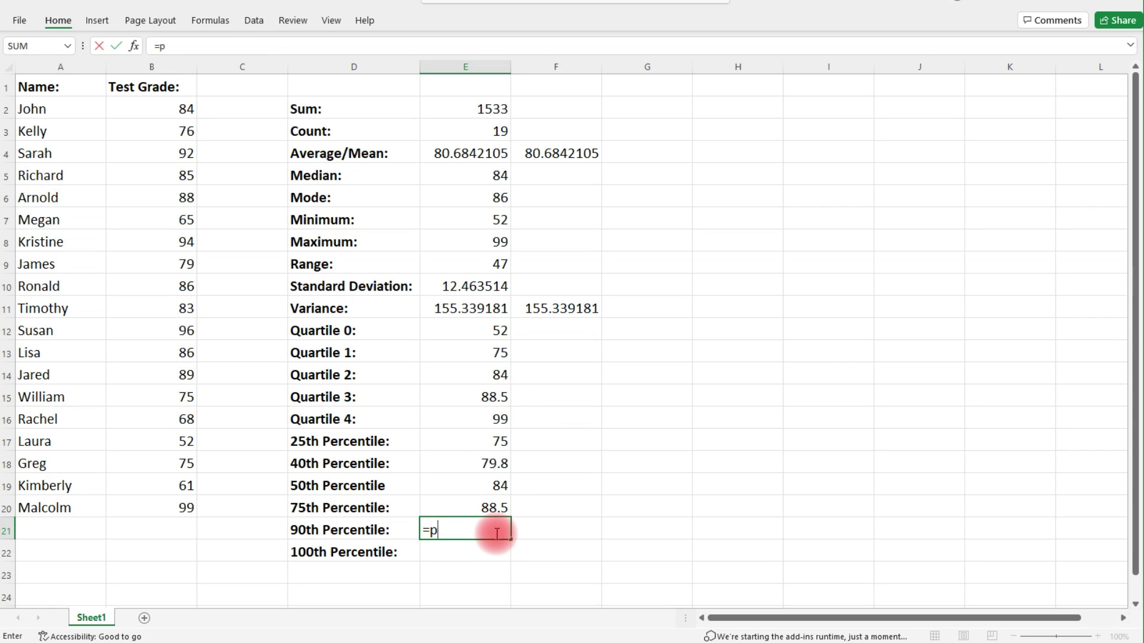
{"action": "type", "text": "ercentile("}
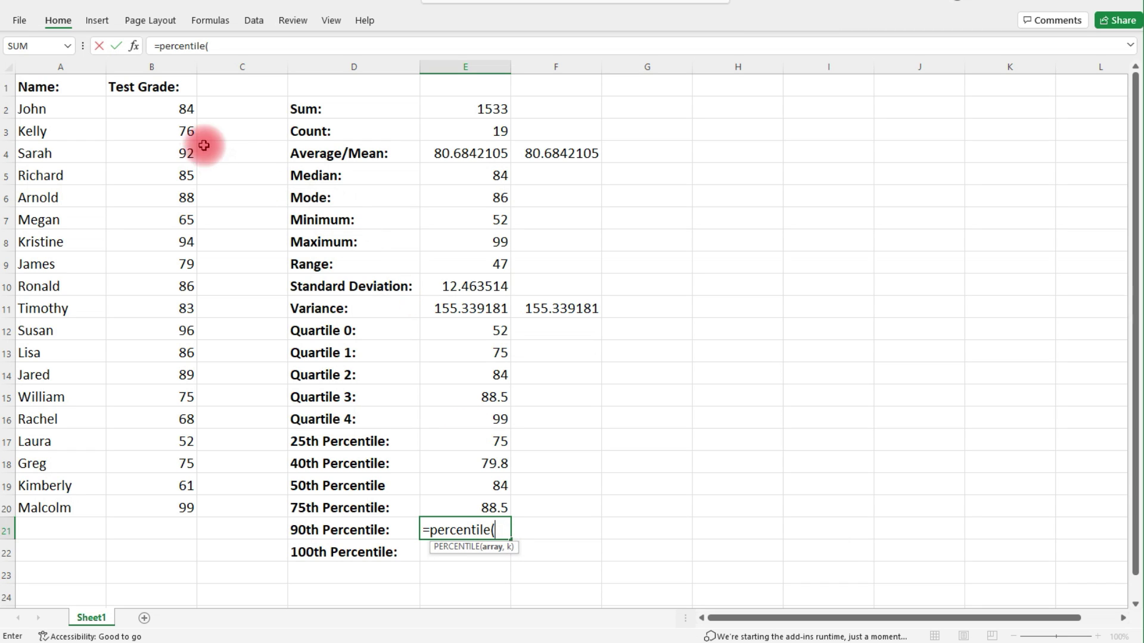
{"action": "left_click_drag", "start_coordinate": [184, 112], "coordinate": [190, 502]}
{"action": "type", "text": ",0.90)"}
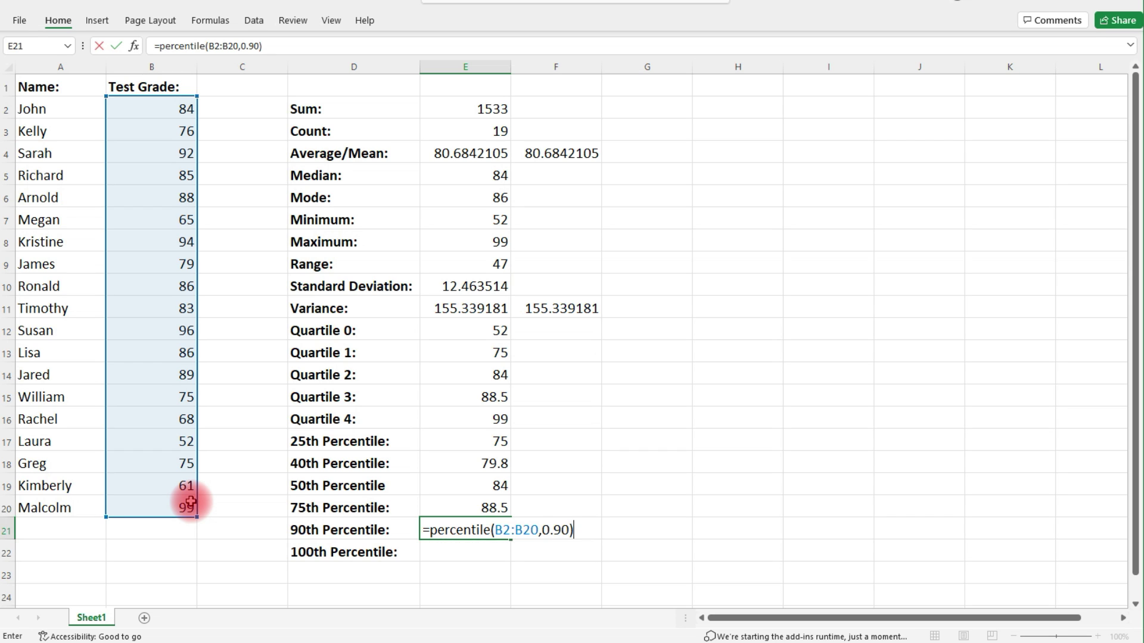
{"action": "key", "text": "Return"}
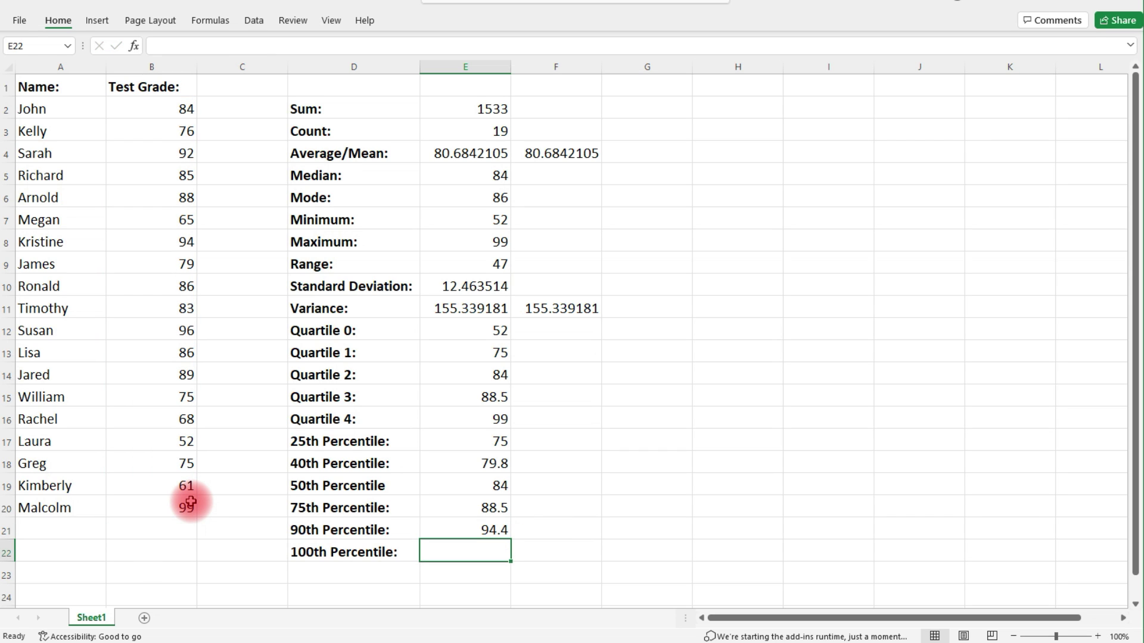
Calculate the 100th percentile of the test grades in E22 with =PERCENTILE(B2:B20,1.0) and compare it with the maximum in E8.
{"action": "type", "text": "=perenti"}
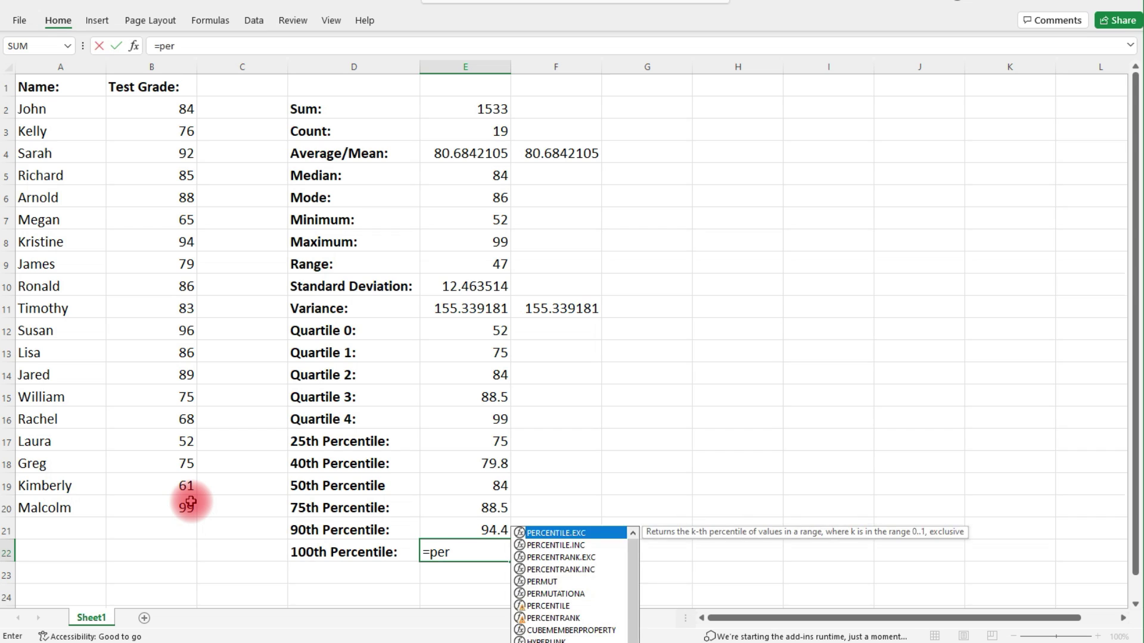
{"action": "key", "text": "BackSpace"}
{"action": "key", "text": "BackSpace"}
{"action": "key", "text": "BackSpace"}
{"action": "key", "text": "BackSpace"}
{"action": "type", "text": "centile("}
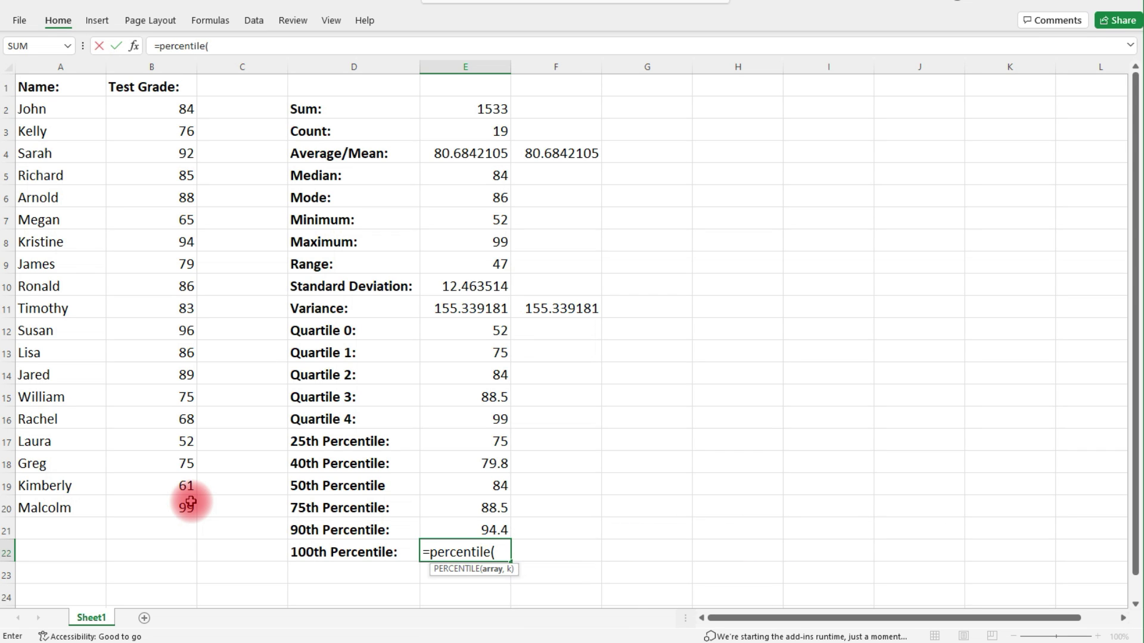
{"action": "left_click_drag", "start_coordinate": [168, 113], "coordinate": [180, 509]}
{"action": "type", "text": ","}
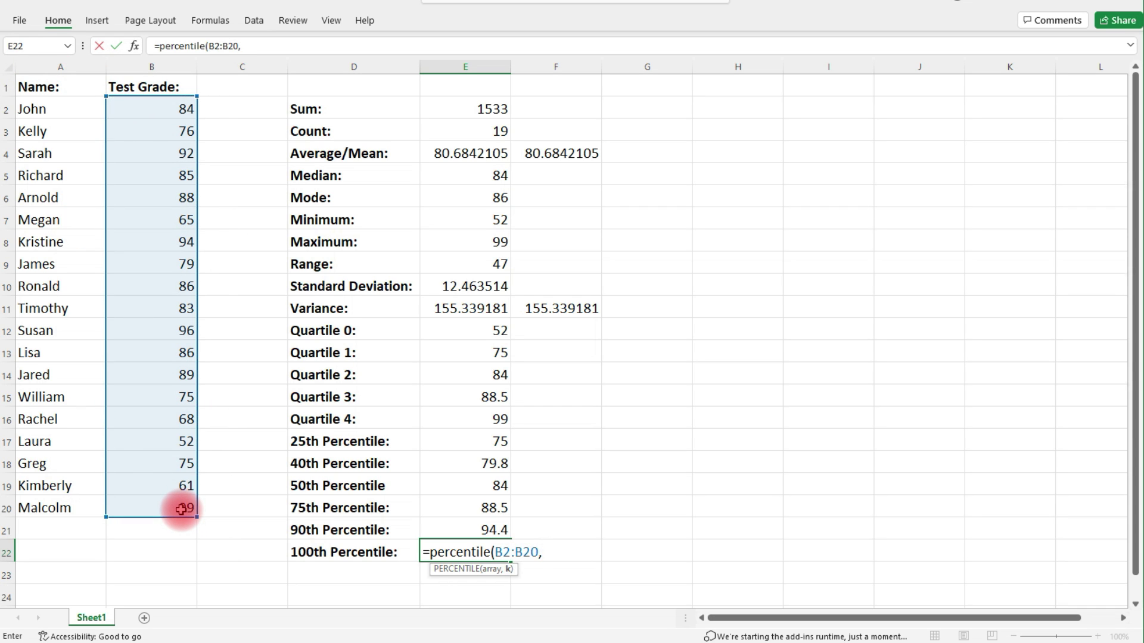
{"action": "type", "text": "1.0)"}
{"action": "key", "text": "Return"}
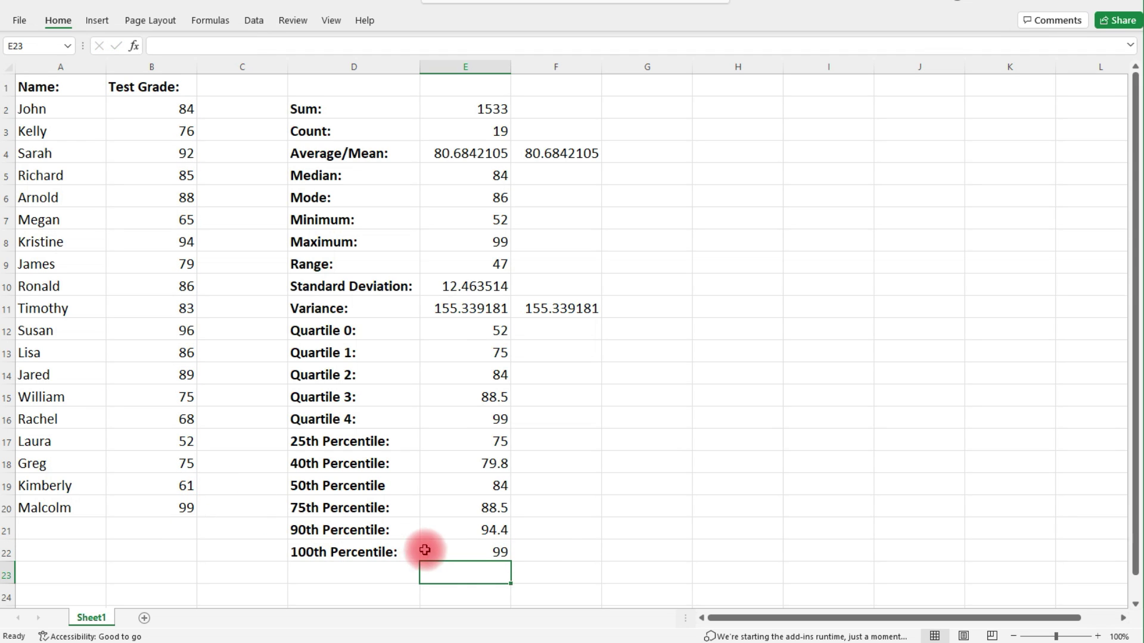
{"action": "left_click", "coordinate": [471, 549]}
{"action": "left_click", "coordinate": [493, 242]}
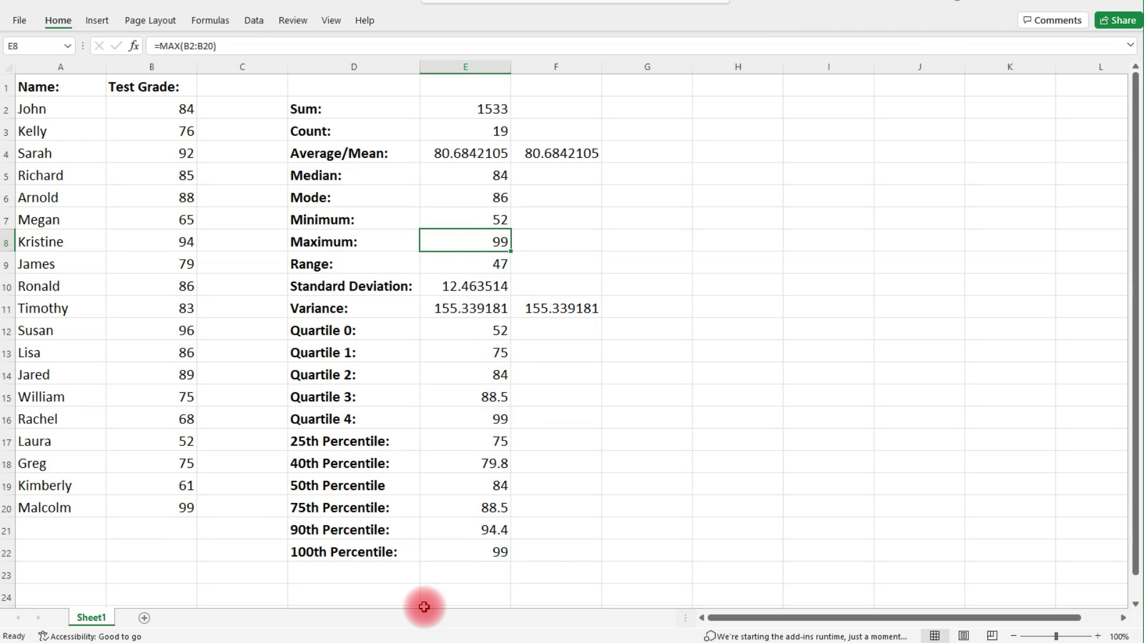
Add the label "0th Percentile:" in D23, below the 100th percentile label.
{"action": "left_click", "coordinate": [453, 568]}
{"action": "left_click", "coordinate": [370, 573]}
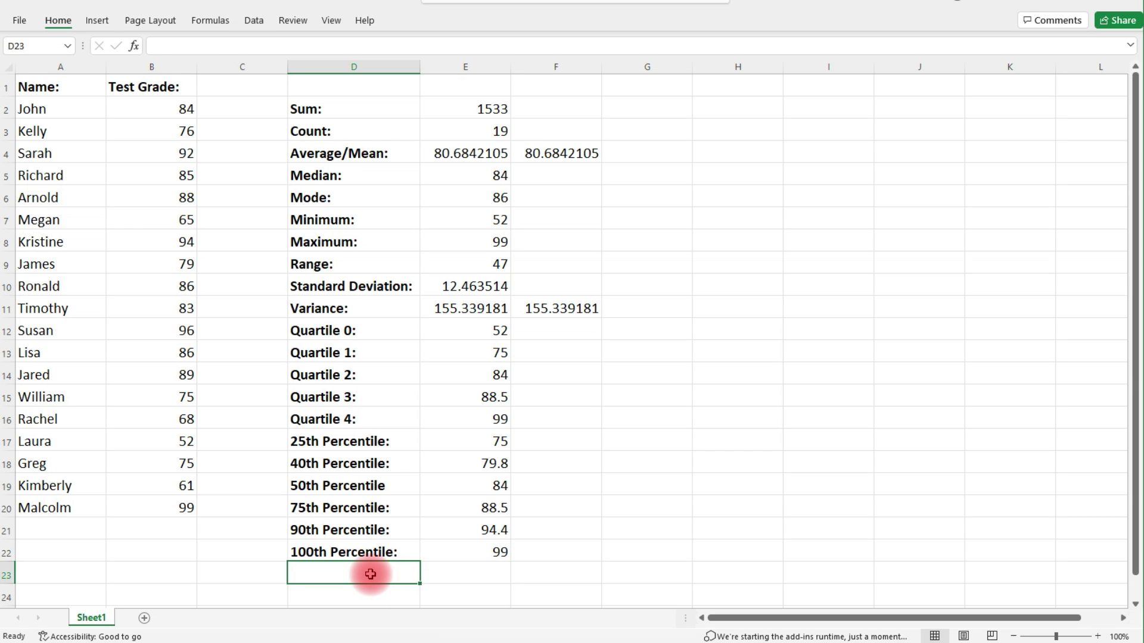
{"action": "type", "text": "0th Percentile:"}
{"action": "key", "text": "Return"}
Calculate the 0th percentile in E23 with =PERCENTILE(B2:B20,0) and compare it with quartile 0 in E12 and the minimum in E7.
{"action": "type", "text": "=percentile("}
{"action": "left_click_drag", "start_coordinate": [152, 101], "coordinate": [170, 516]}
{"action": "type", "text": ",0)"}
{"action": "key", "text": "Return"}
{"action": "left_click", "coordinate": [453, 574]}
{"action": "left_click", "coordinate": [492, 330]}
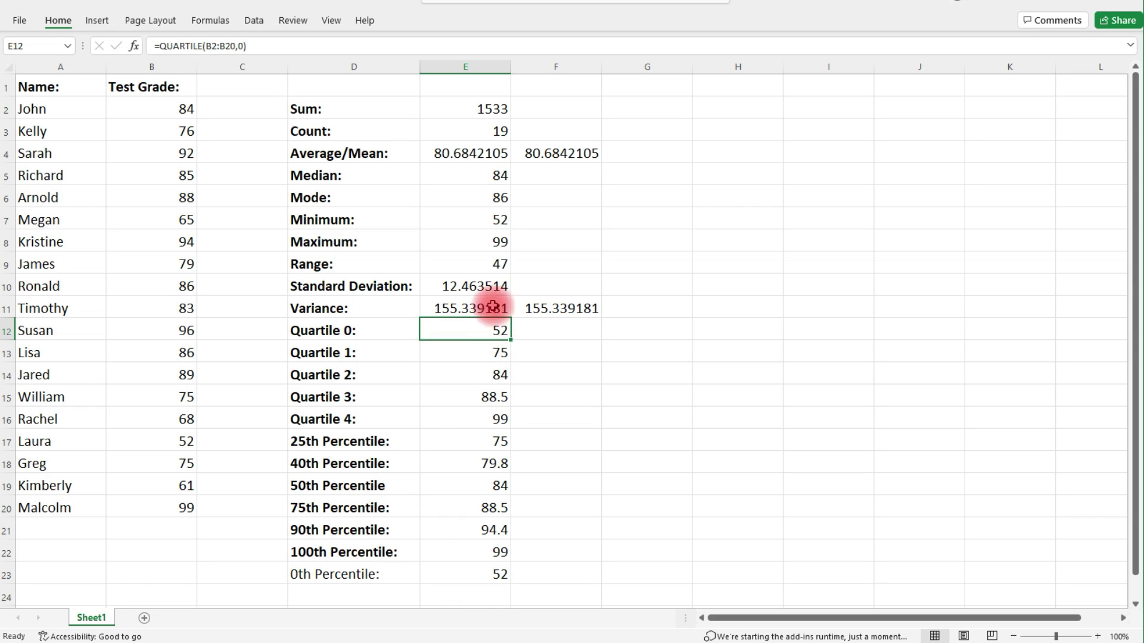
{"action": "left_click", "coordinate": [493, 221]}
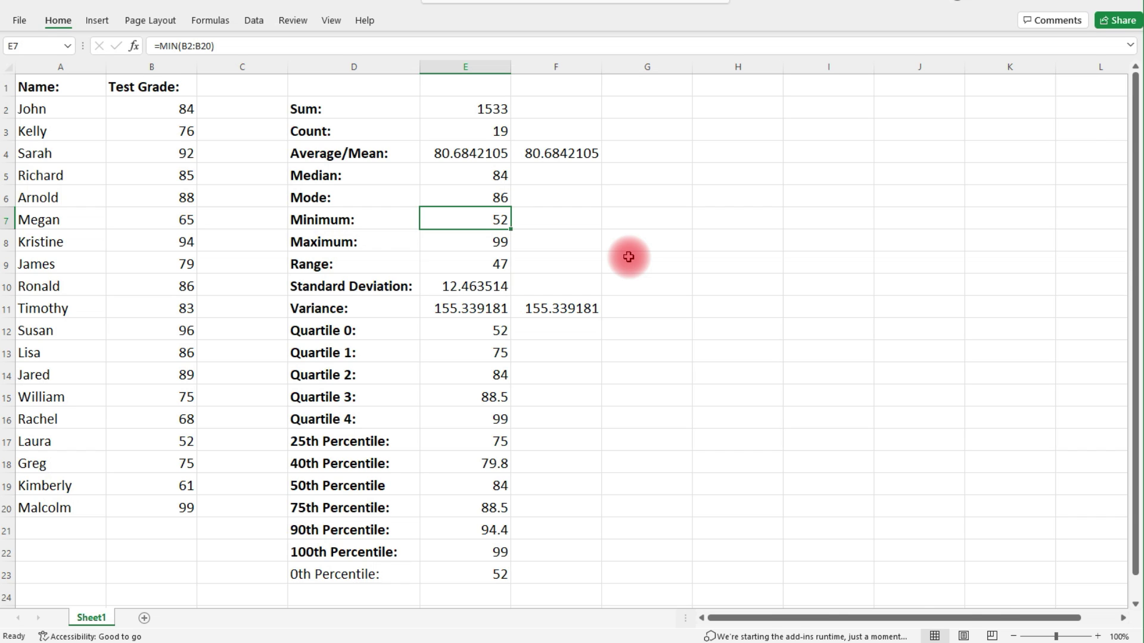
Enter the labels "Decile 0:", "Decile 1:" and "Decile 5:" in cells G13 to G15.
{"action": "left_click", "coordinate": [646, 357]}
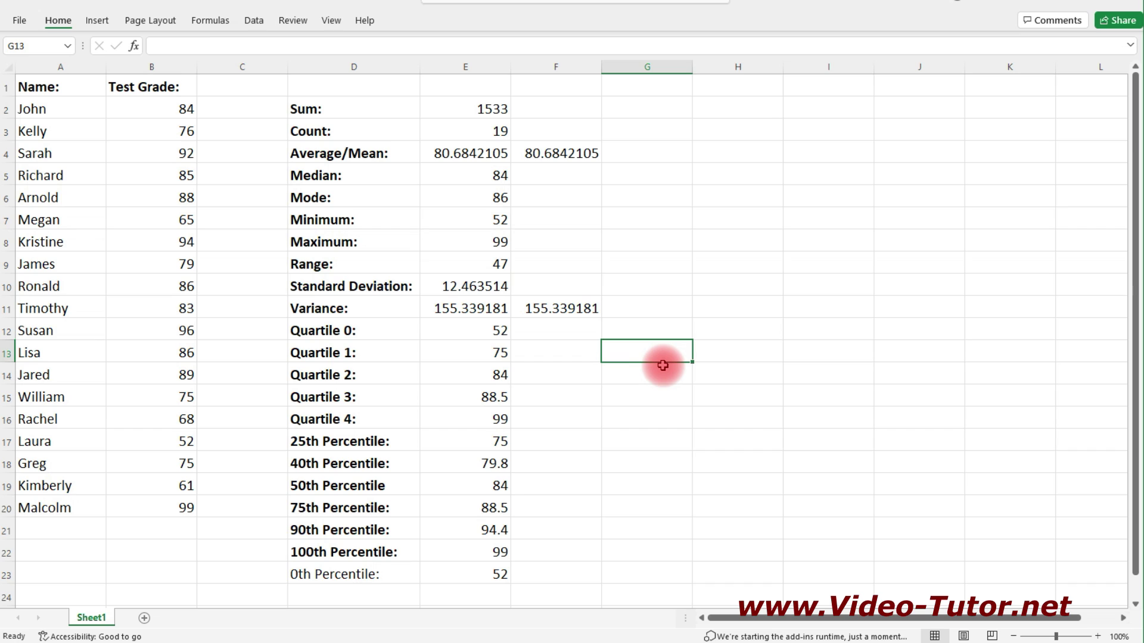
{"action": "type", "text": "Decile 0:"}
{"action": "key", "text": "Return"}
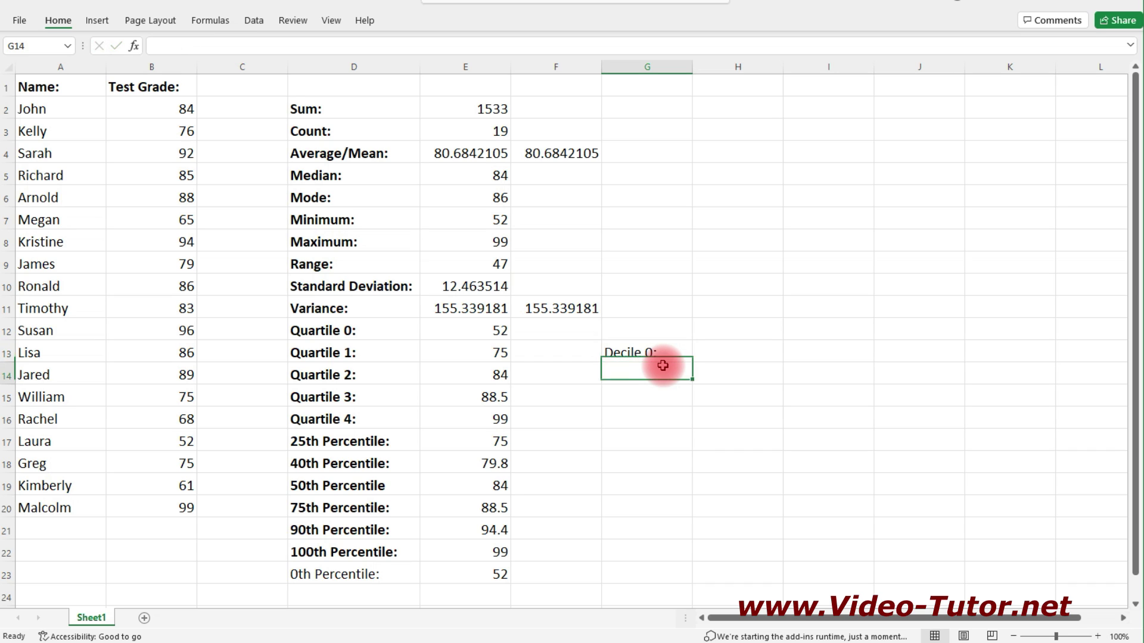
{"action": "type", "text": "Decile 1:"}
{"action": "key", "text": "Return"}
{"action": "type", "text": "Decile"}
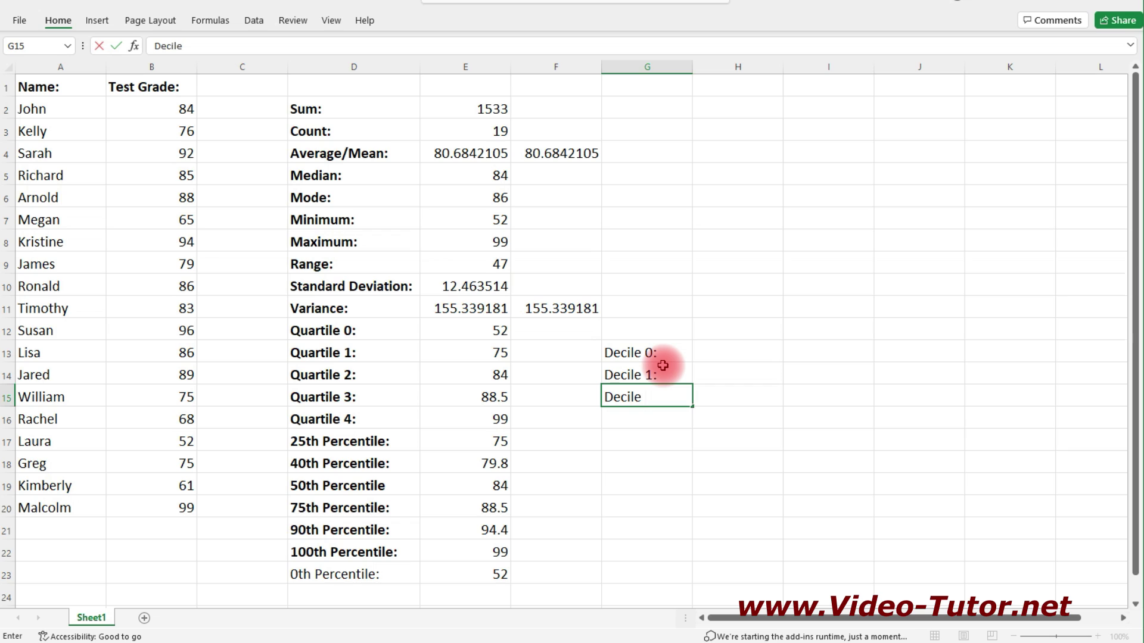
{"action": "type", "text": "5:"}
{"action": "key", "text": "Return"}
Enter the labels "Decile 7:" in G16 and "Decile 10:" in G17.
{"action": "type", "text": "Decile"}
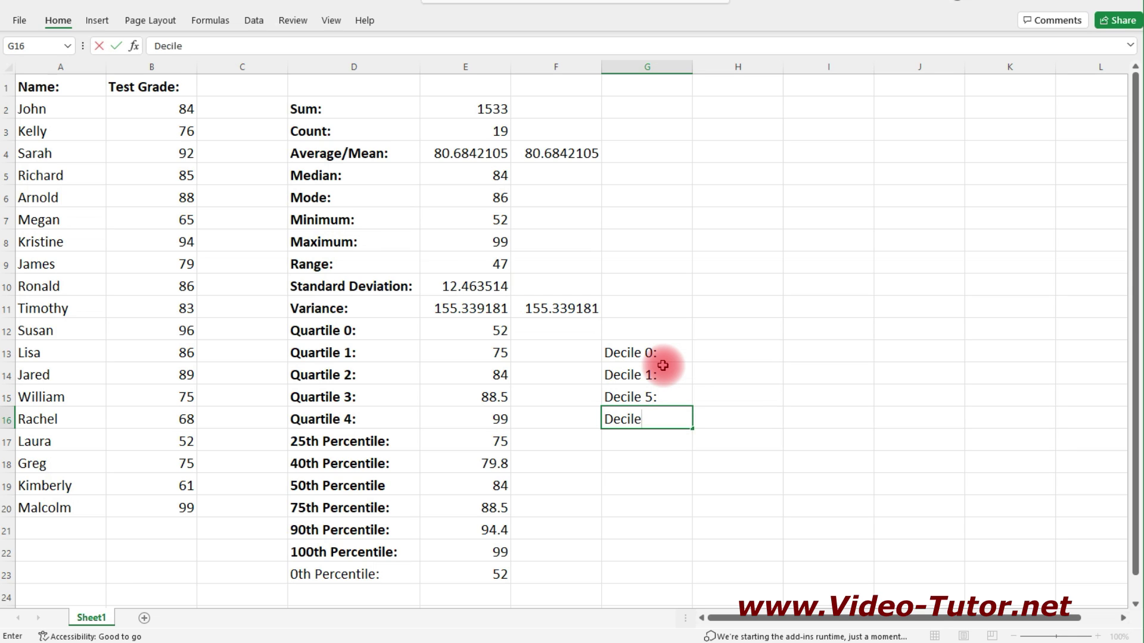
{"action": "type", "text": " 7:"}
{"action": "key", "text": "Return"}
{"action": "type", "text": "Decdile"}
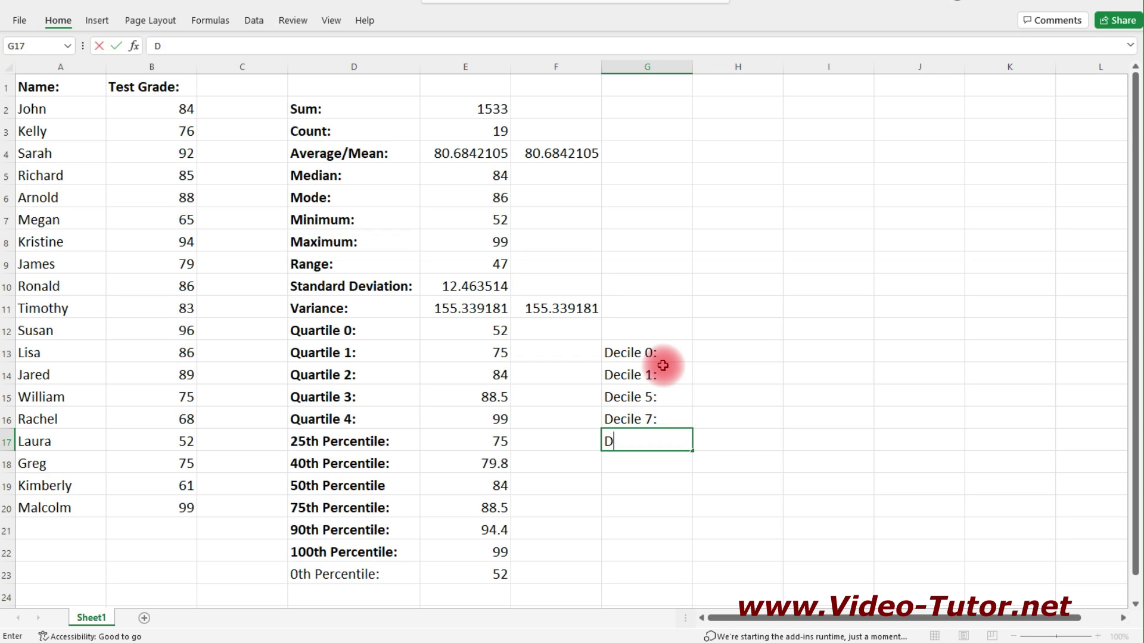
{"action": "key", "text": "BackSpace"}
{"action": "key", "text": "BackSpace"}
{"action": "key", "text": "BackSpace"}
{"action": "key", "text": "BackSpace"}
{"action": "key", "text": "BackSpace"}
{"action": "type", "text": "ile 10:"}
{"action": "key", "text": "Return"}
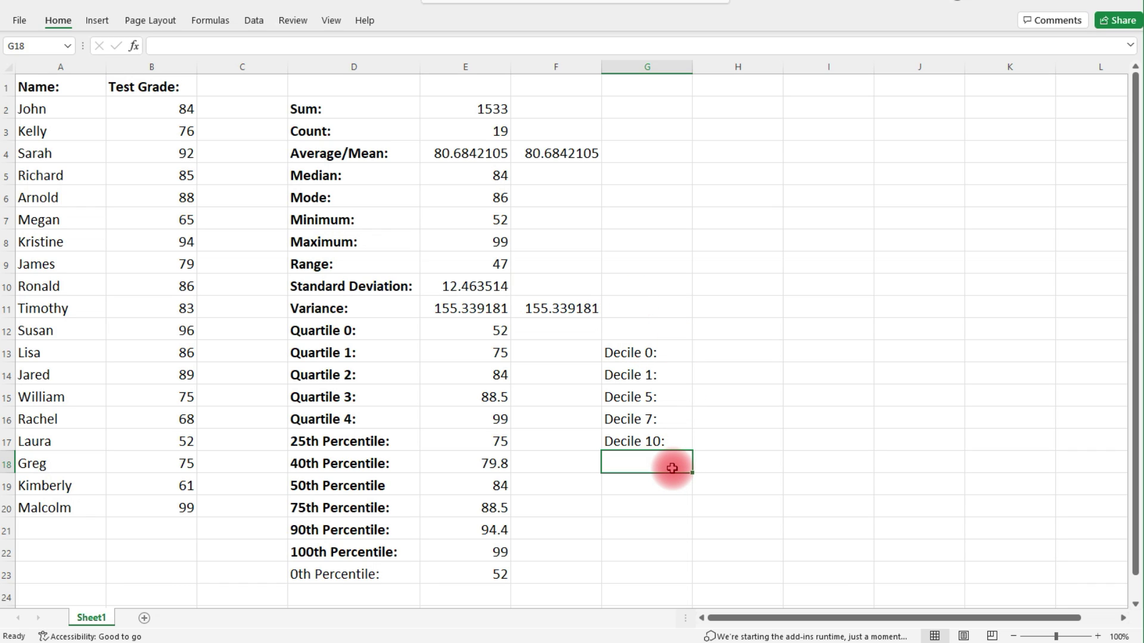
Calculate decile 0 in H13 with =PERCENTILE(B2:B20,0) and decile 1 in H14 with =PERCENTILE(B2:B20,0.10).
{"action": "left_click", "coordinate": [758, 351]}
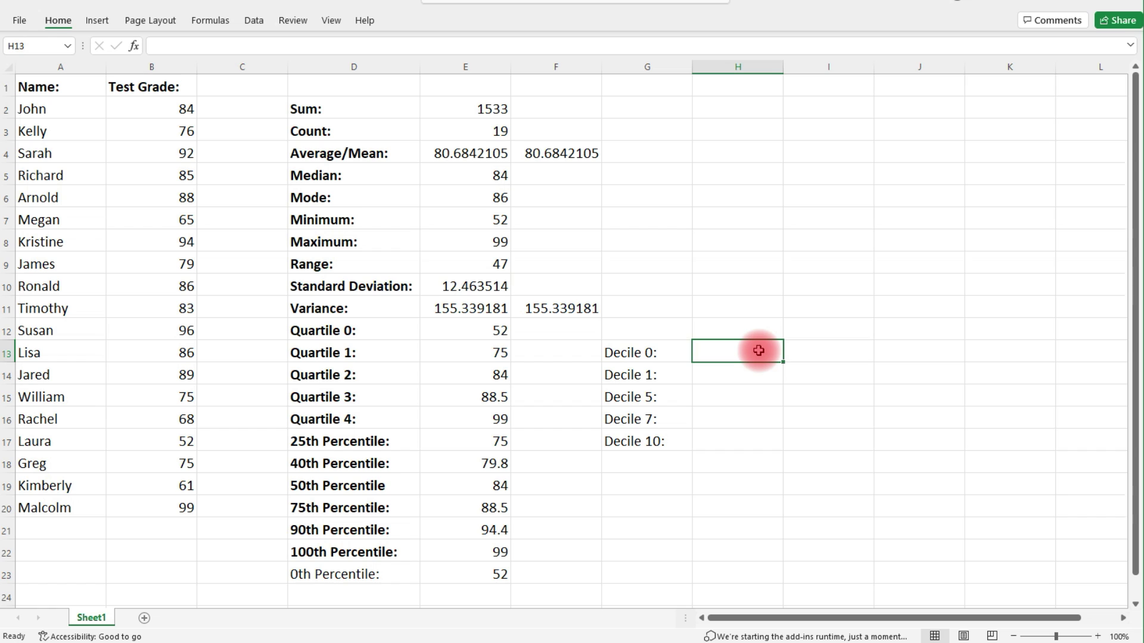
{"action": "type", "text": "=percentile("}
{"action": "left_click_drag", "start_coordinate": [172, 110], "coordinate": [173, 503]}
{"action": "type", "text": ",0)"}
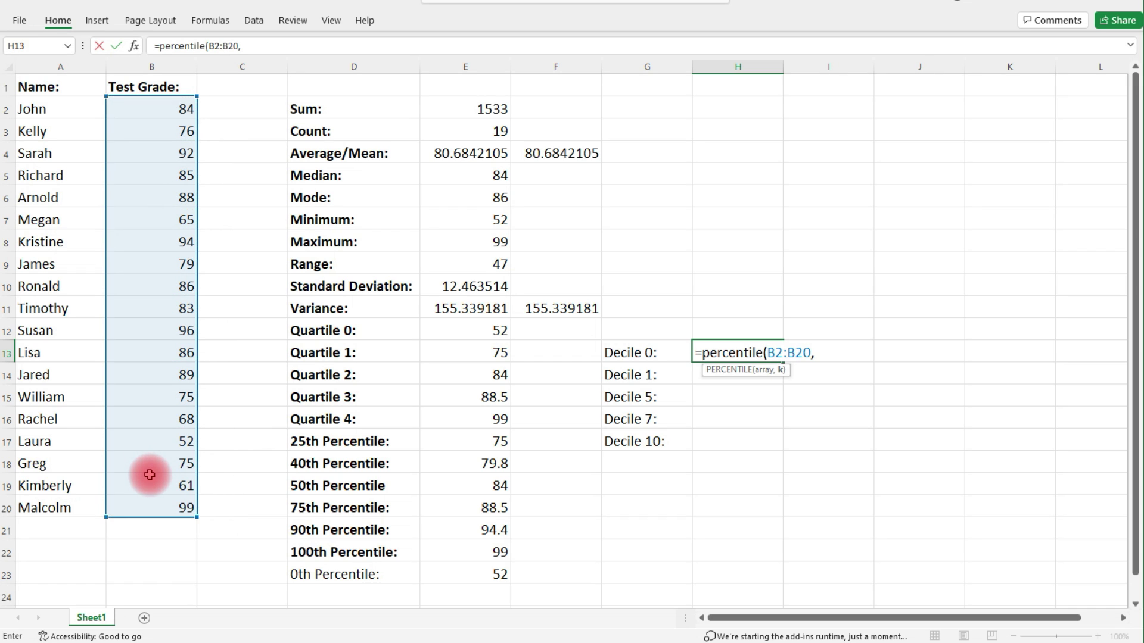
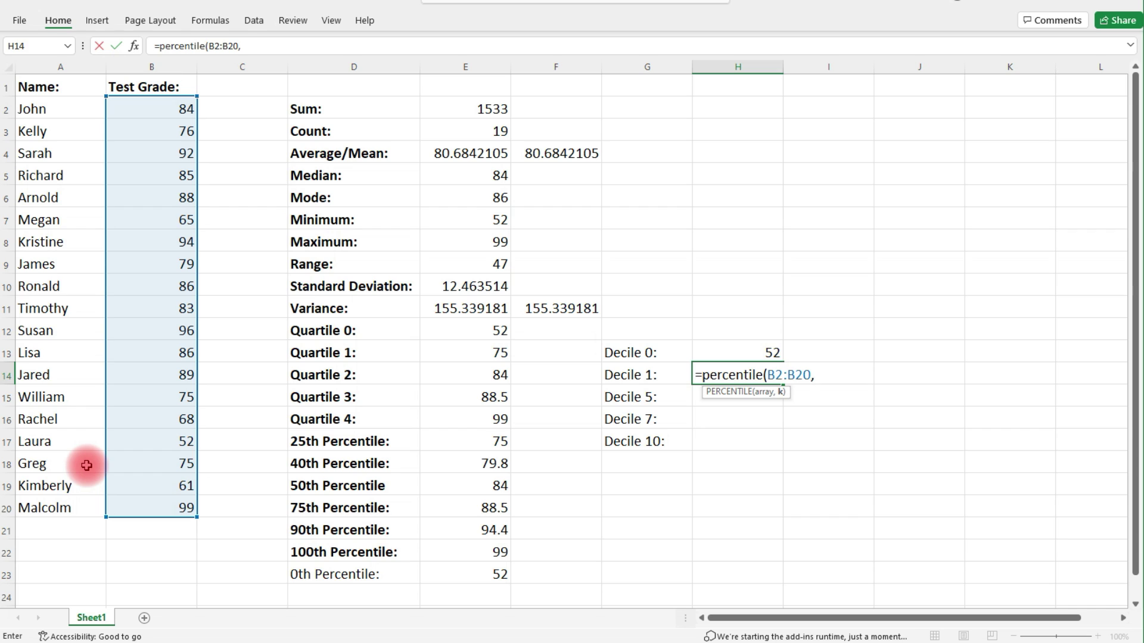
{"action": "type", "text": "0.10)"}
{"action": "key", "text": "Return"}
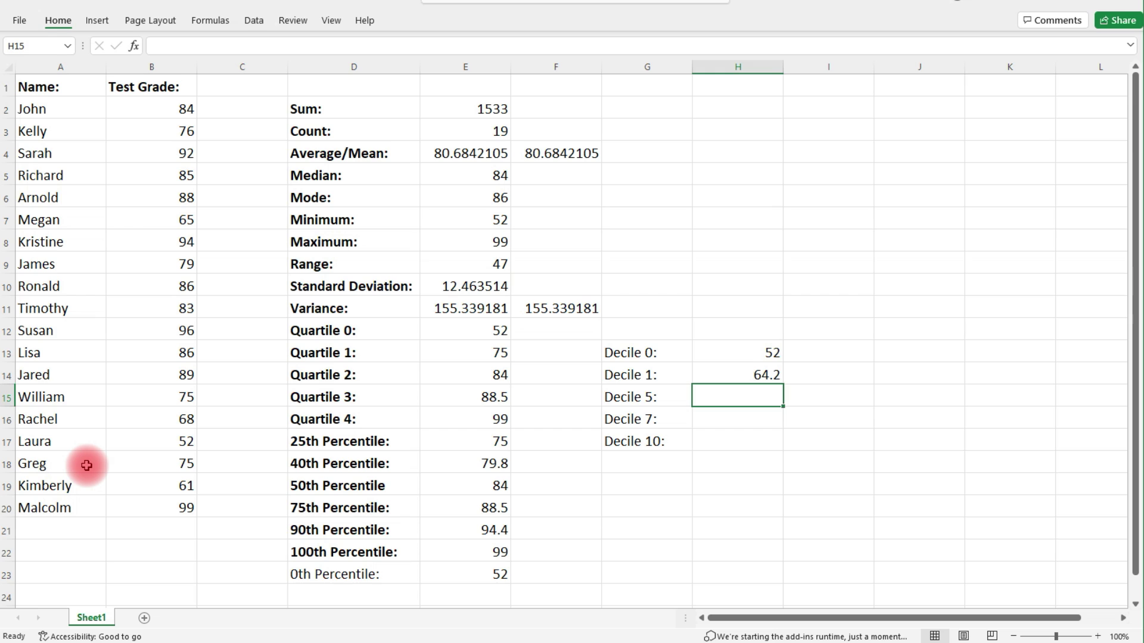
Review the 40th percentile formula in E18 and calculate decile 5 in H15 with =PERCENTILE(B2:B20,0.50).
{"action": "left_click", "coordinate": [488, 464]}
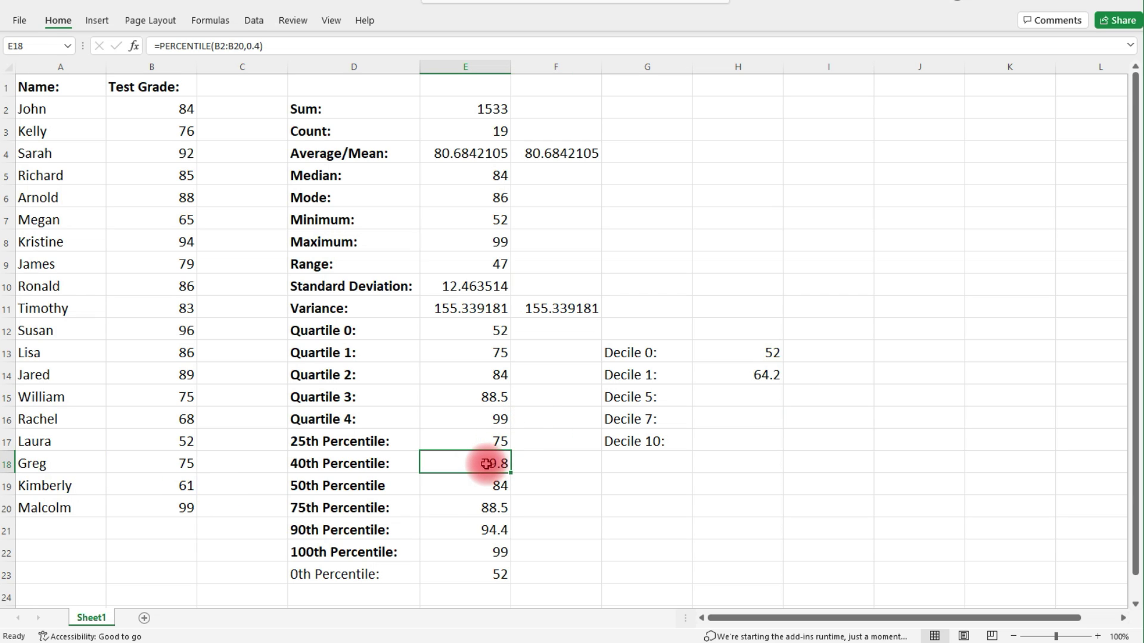
{"action": "left_click", "coordinate": [741, 402]}
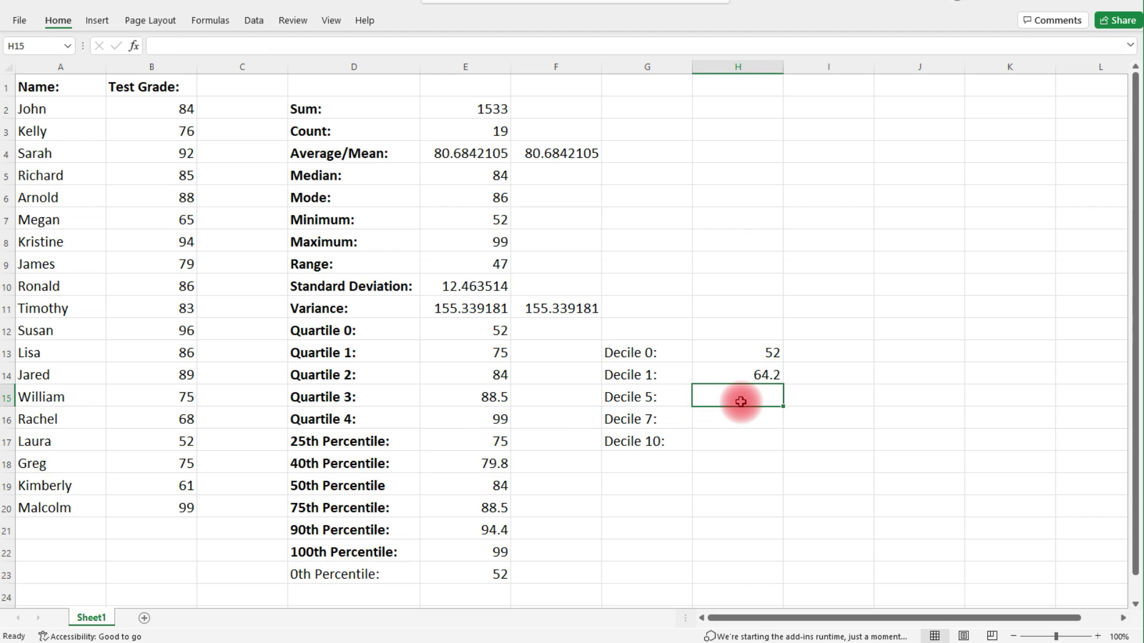
{"action": "type", "text": "=percentile("}
{"action": "left_click_drag", "start_coordinate": [154, 105], "coordinate": [165, 489]}
{"action": "type", "text": ",0.50)"}
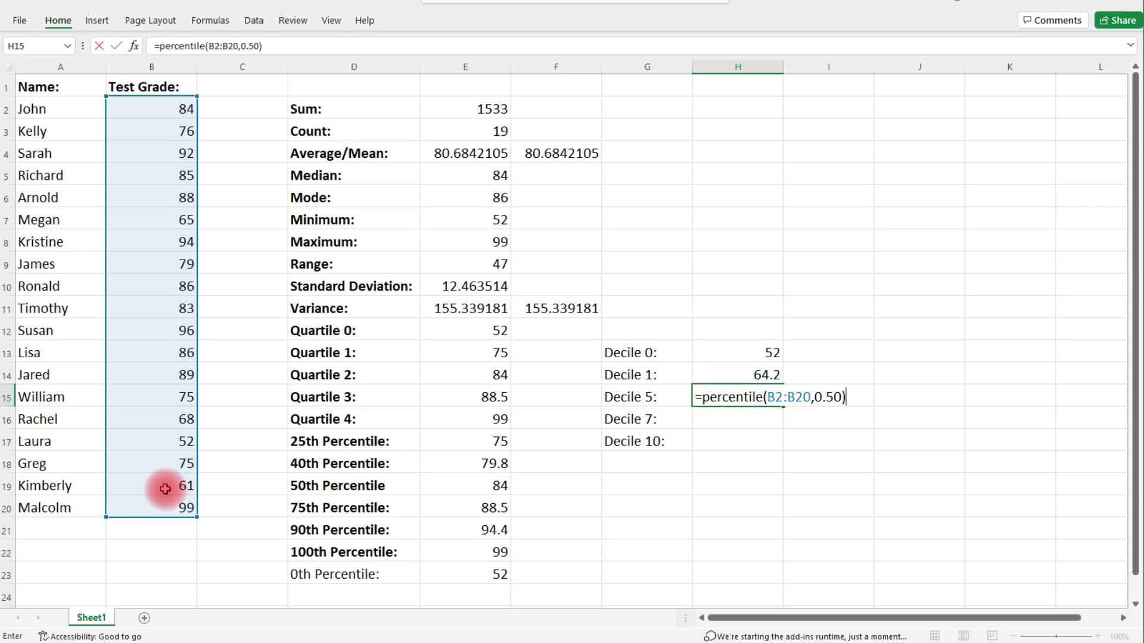
{"action": "key", "text": "Return"}
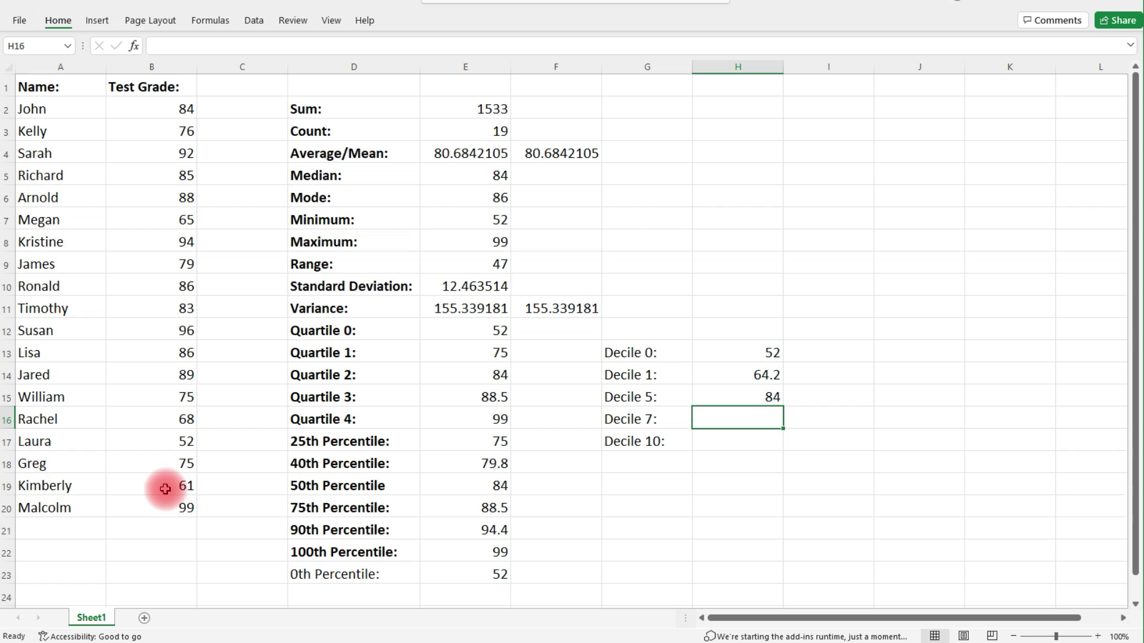
Calculate decile 7 of the test grades in H16 with the formula =PERCENTILE(B2:B20,0.70).
{"action": "type", "text": "=percenti"}
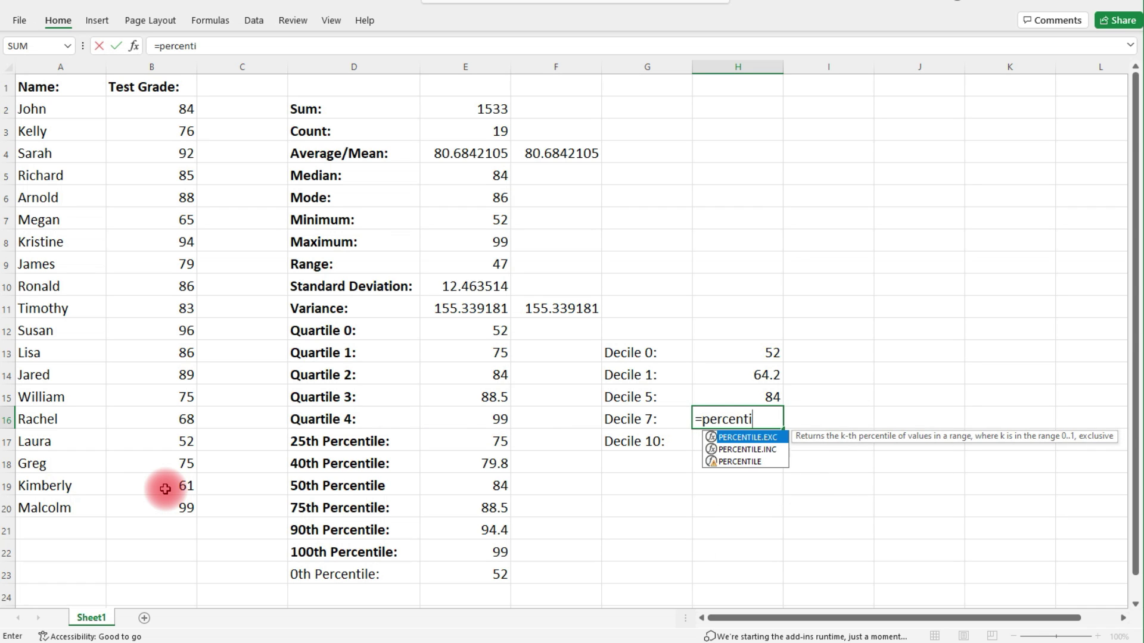
{"action": "type", "text": "le("}
{"action": "left_click_drag", "start_coordinate": [156, 109], "coordinate": [166, 518]}
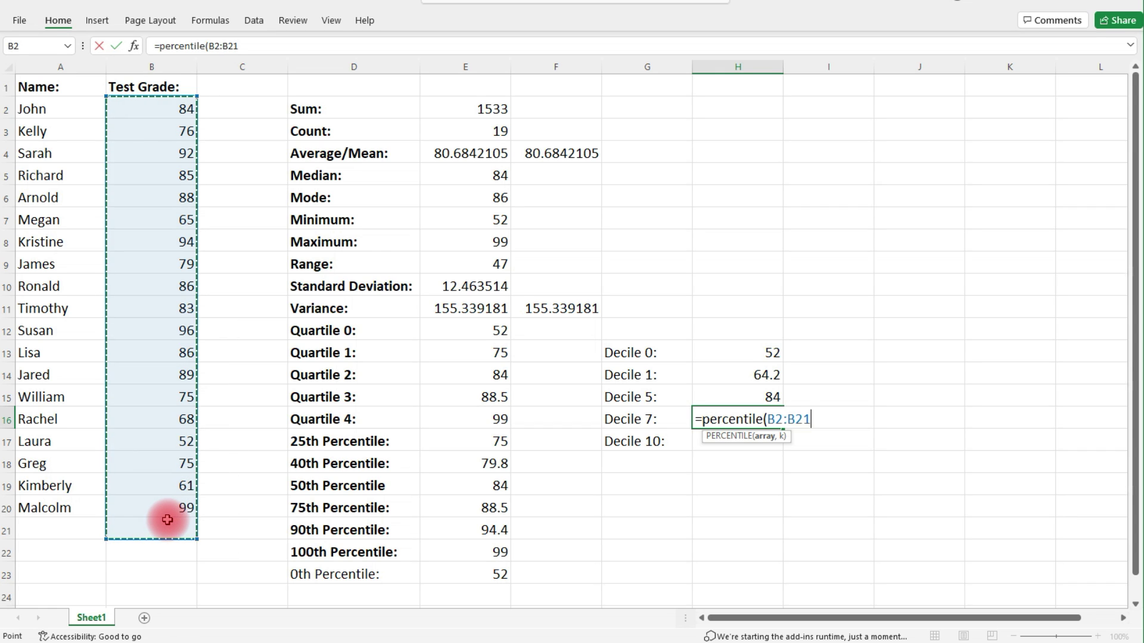
{"action": "type", "text": ","}
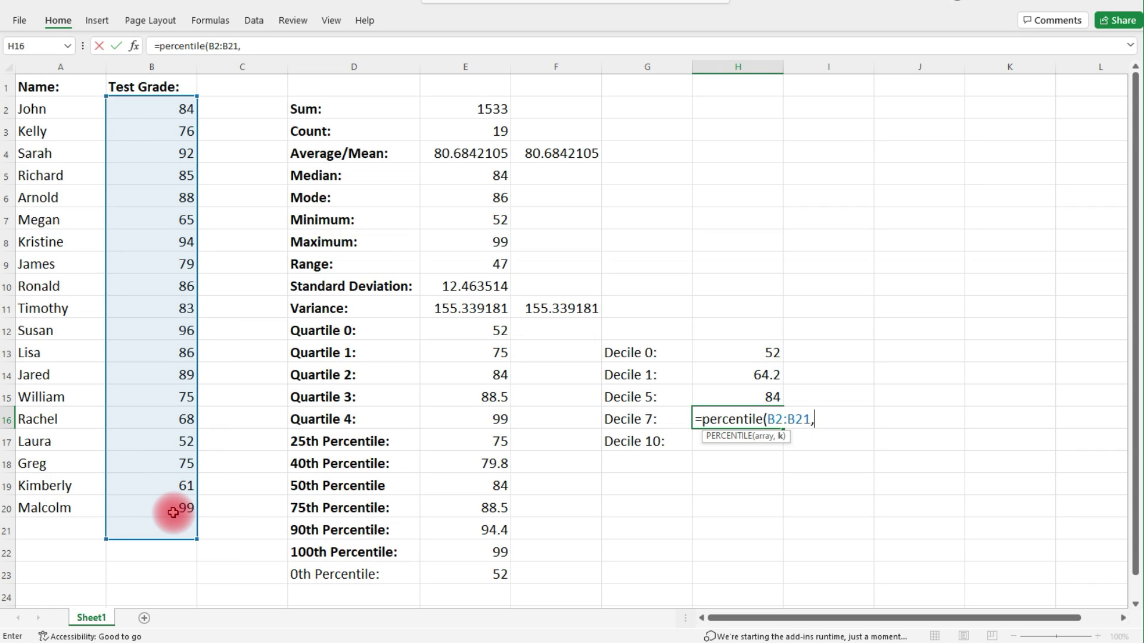
{"action": "key", "text": "BackSpace"}
{"action": "key", "text": "BackSpace"}
{"action": "type", "text": "0,0.70)"}
{"action": "key", "text": "Return"}
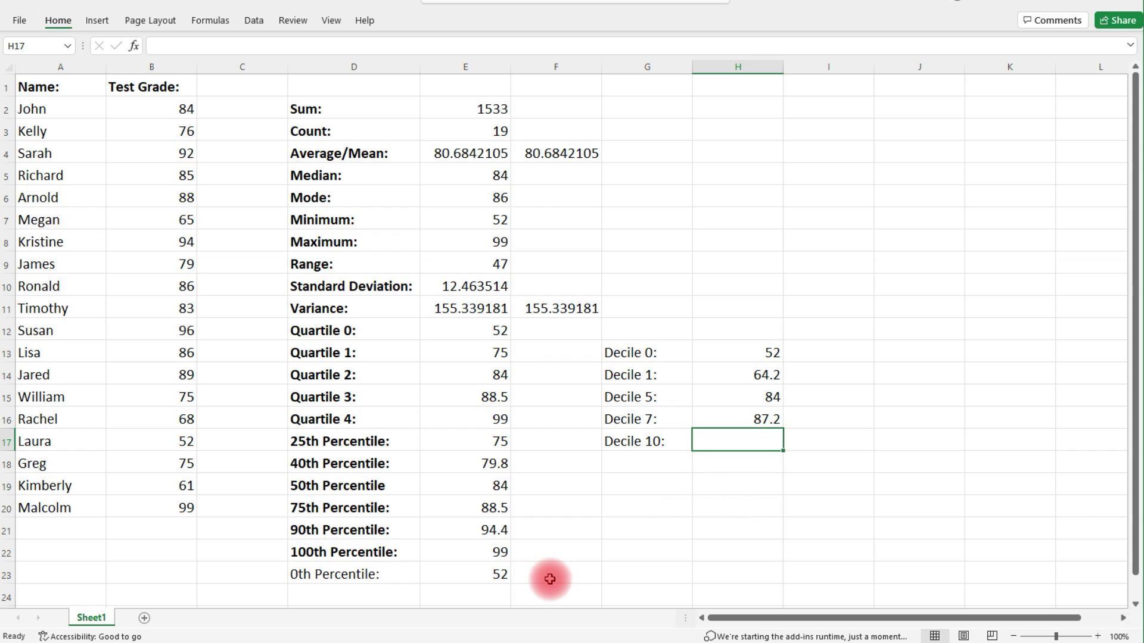
Check the 100th percentile in E22 and enter 99 as the value of decile 10 in H17.
{"action": "left_click", "coordinate": [500, 556]}
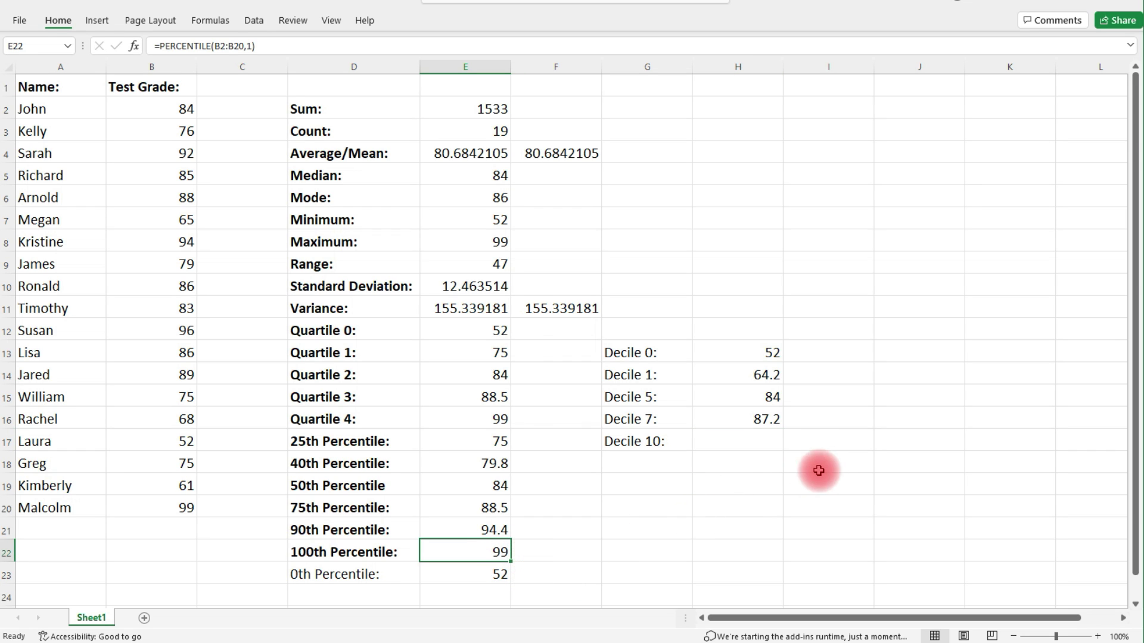
{"action": "left_click", "coordinate": [770, 443]}
{"action": "type", "text": "99"}
{"action": "key", "text": "Return"}
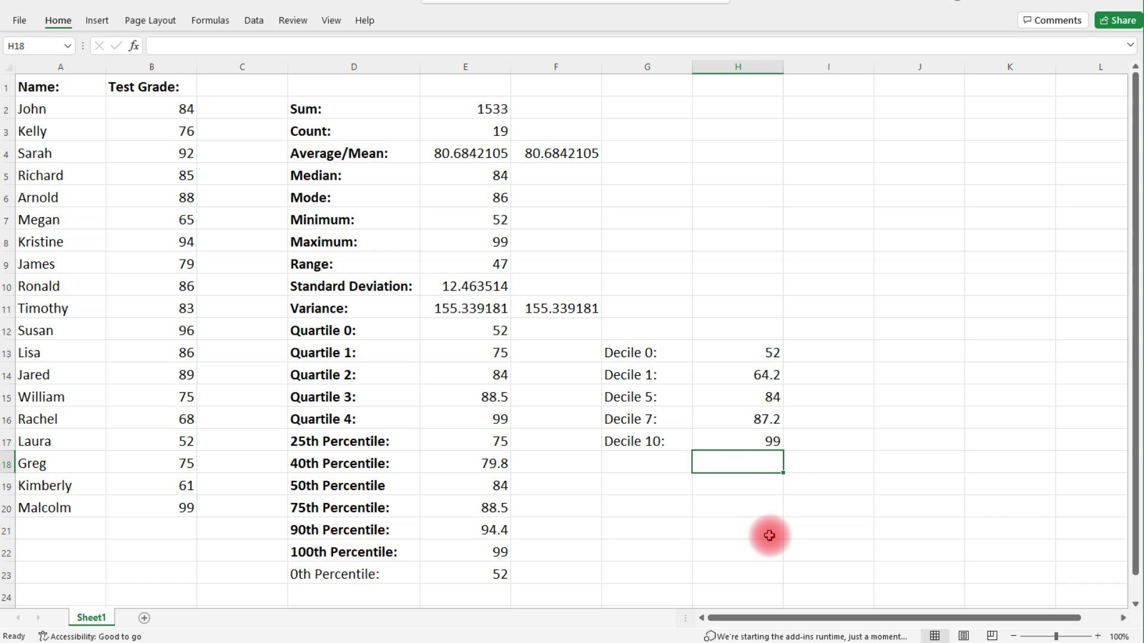